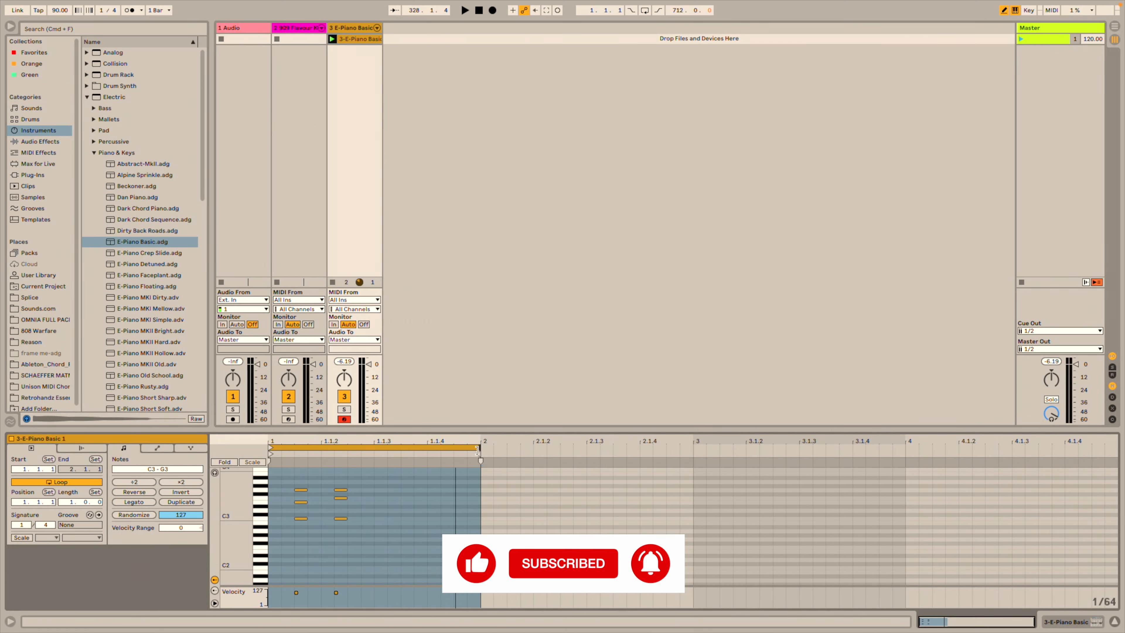
Extend the E-Piano clip's loop so it ends at bar 5.
drag(1098, 494, 1064, 493)
scroll(671, 523, left, 3)
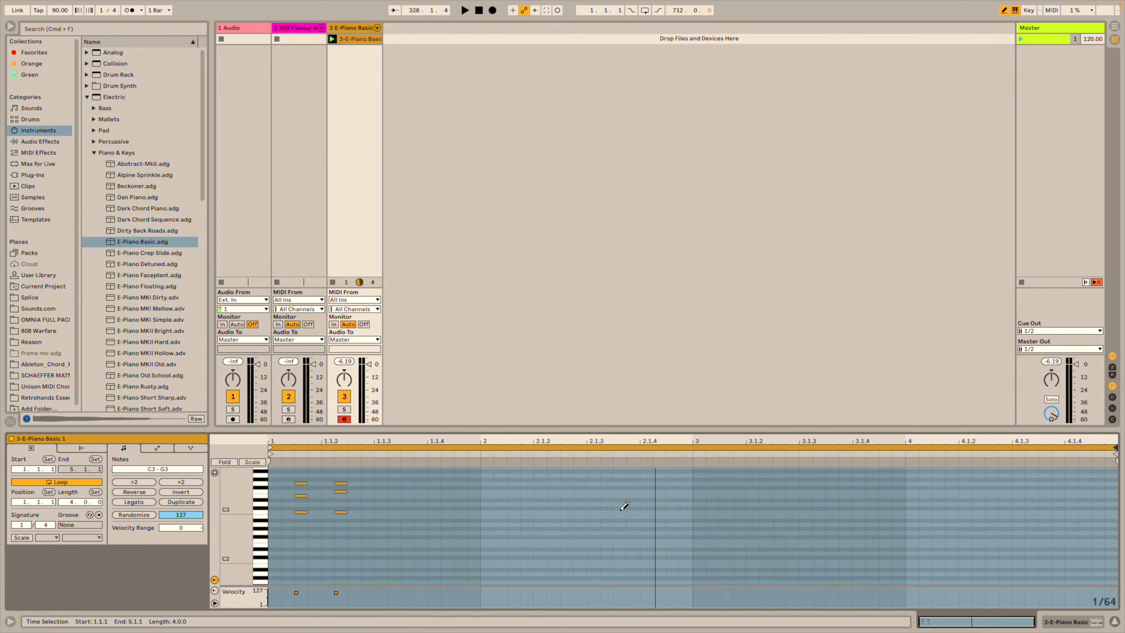
scroll(443, 505, up, 2)
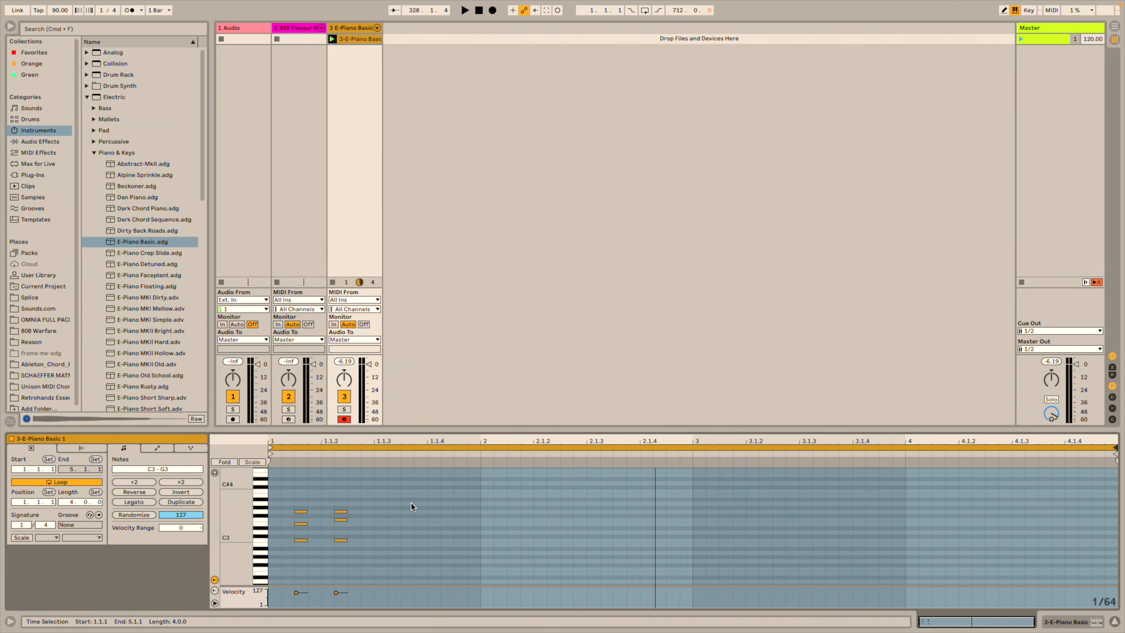
Duplicate the bar-1 chord notes into bars 2, 3 and 4, and play the clip.
click(413, 502)
click(480, 472)
drag(481, 473, 254, 562)
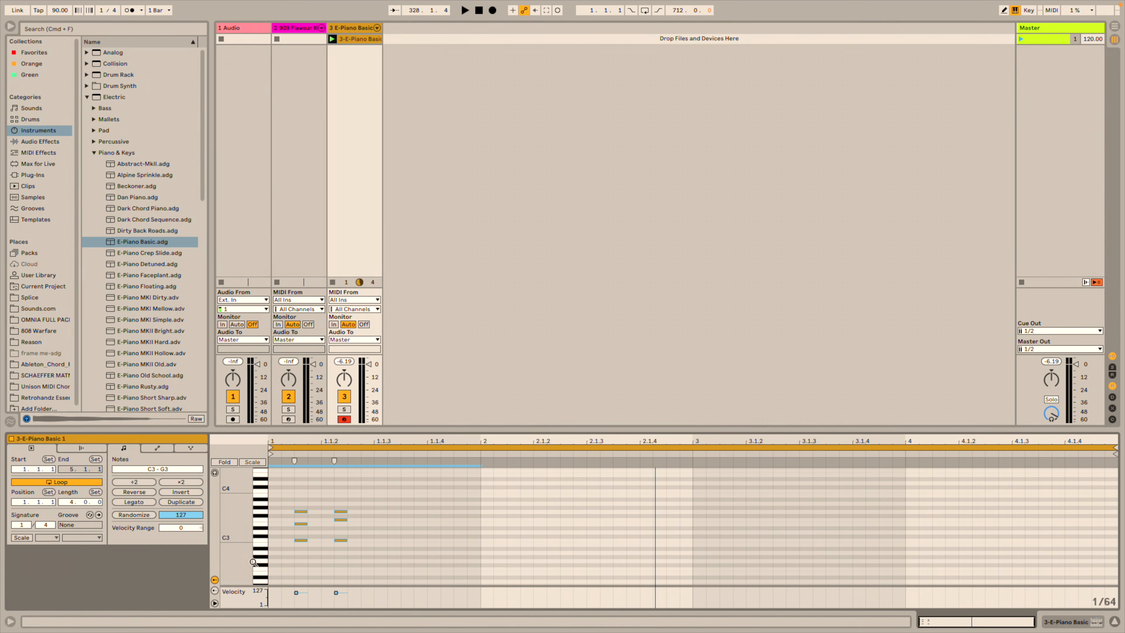
key(super+d)
key(super+d)
key(super+d)
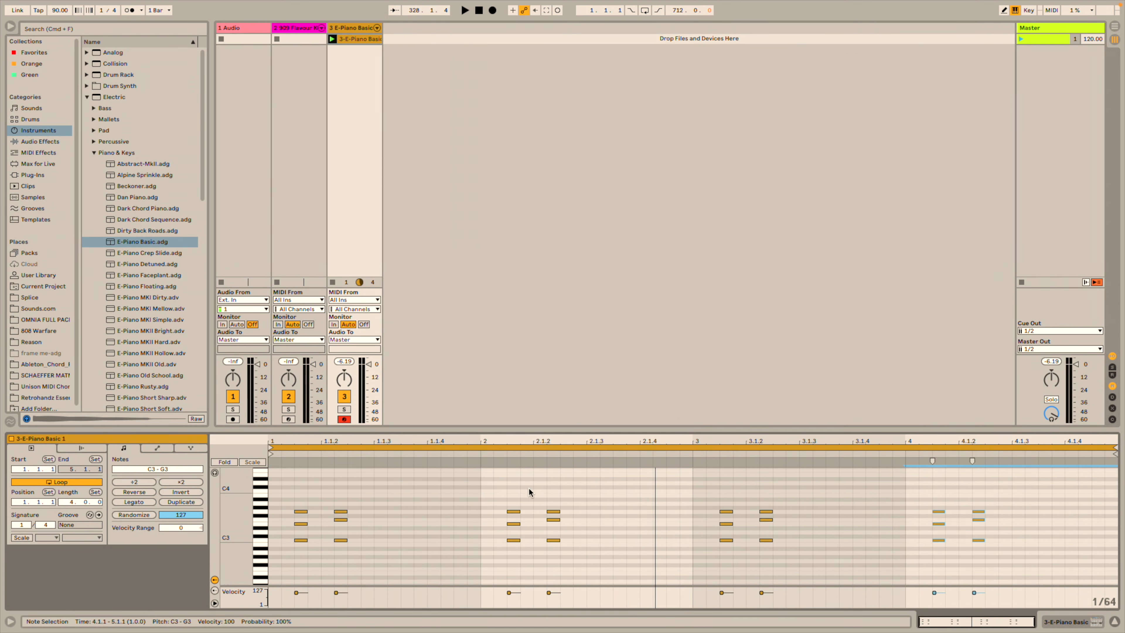
key(space)
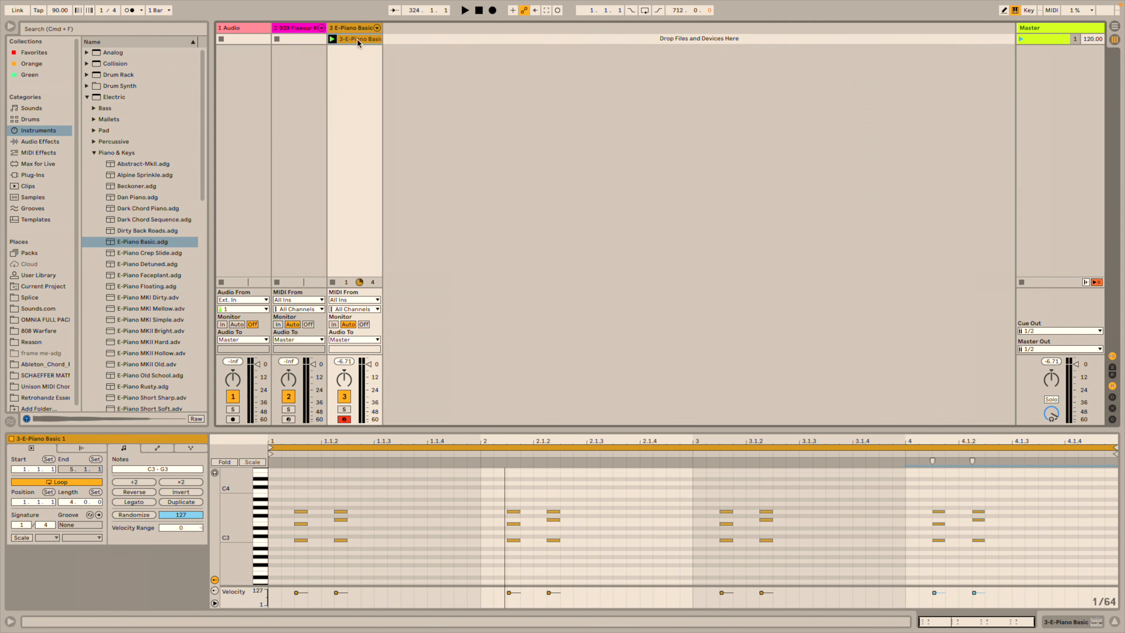
Record the E-Piano Basic part onto track 3 in the Arrangement, from bar 1 to about bar 33.
click(1115, 27)
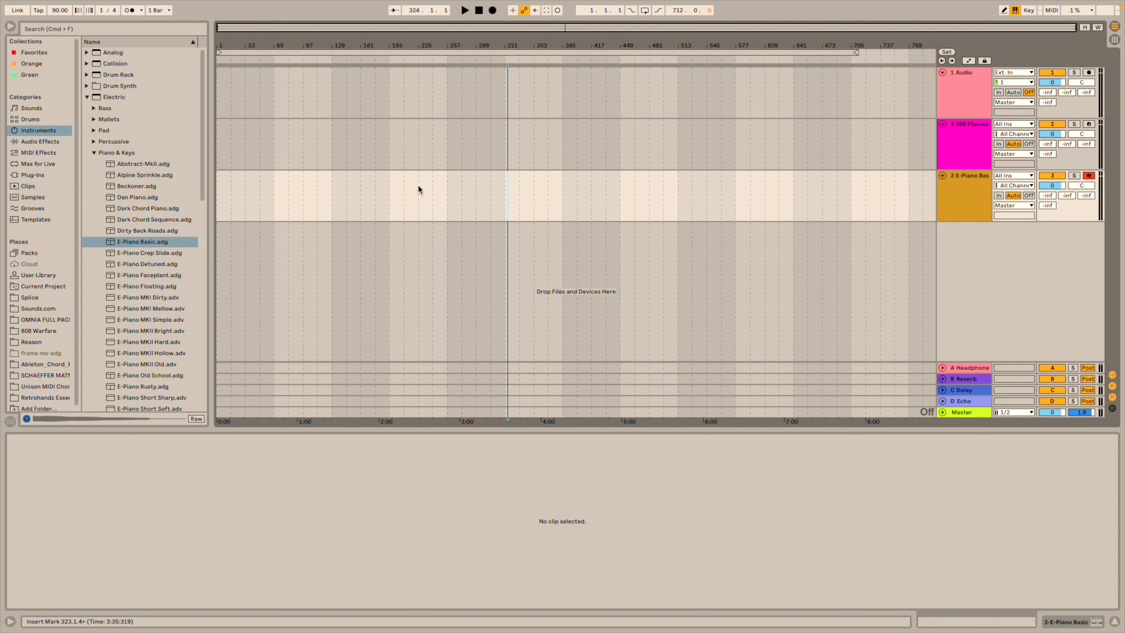
click(431, 185)
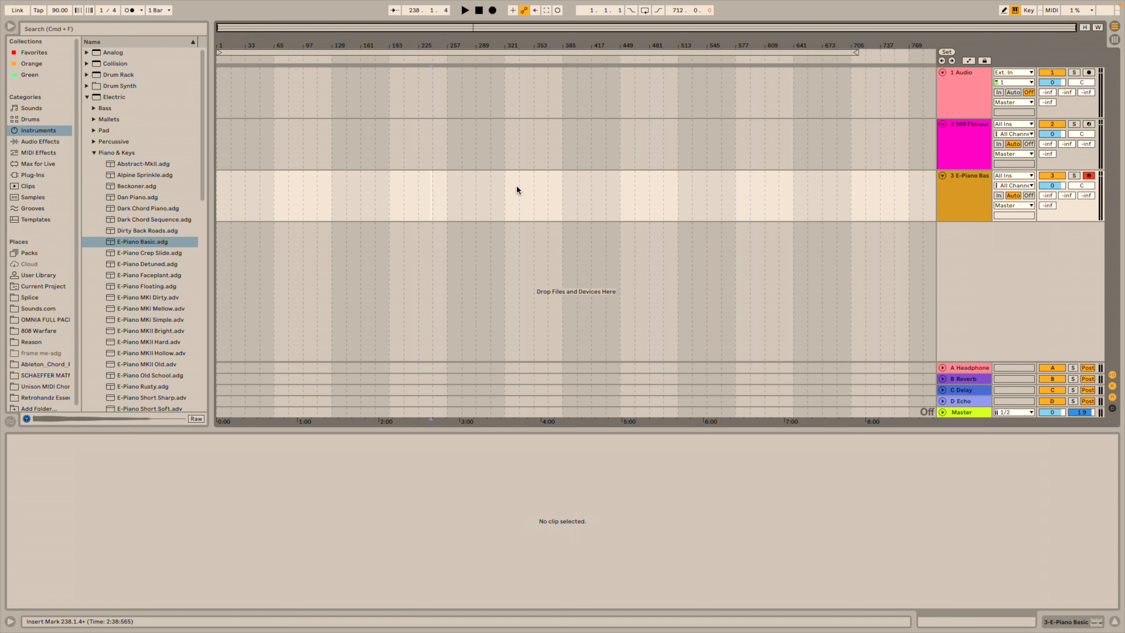
click(493, 11)
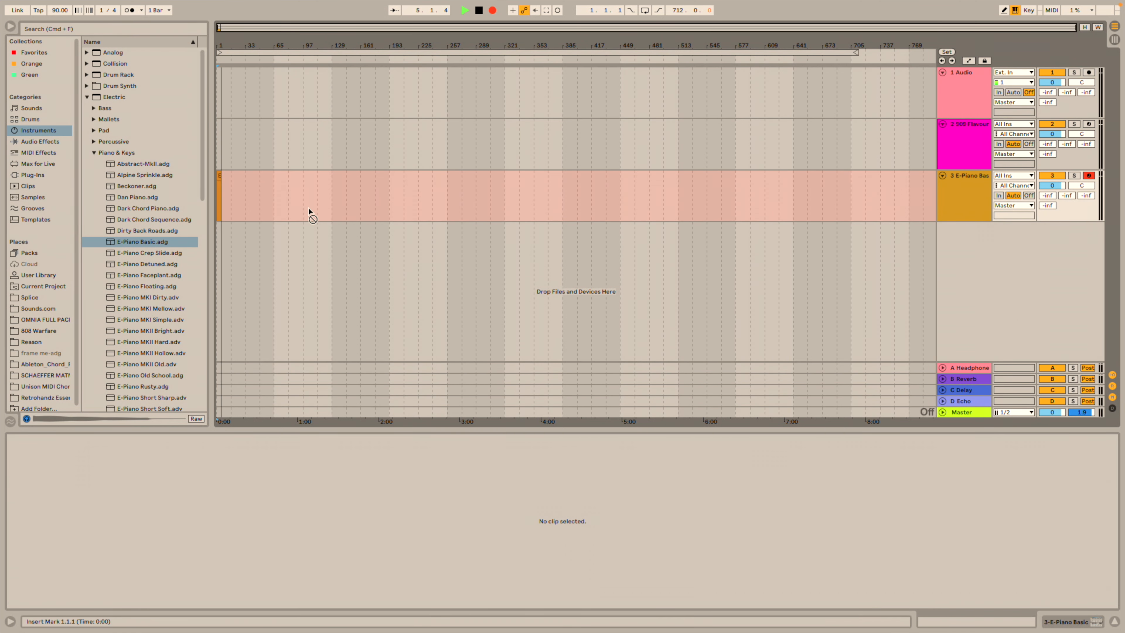
key(space)
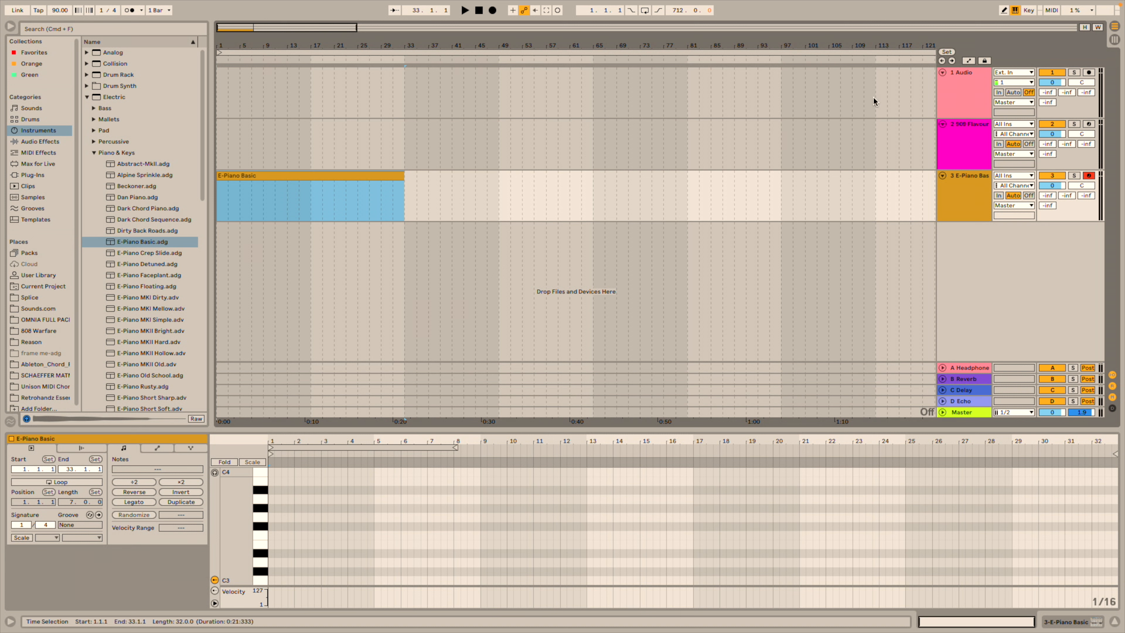
Draw two E3–A3 chords into the arranged E-Piano Basic clip with the pencil.
click(1004, 11)
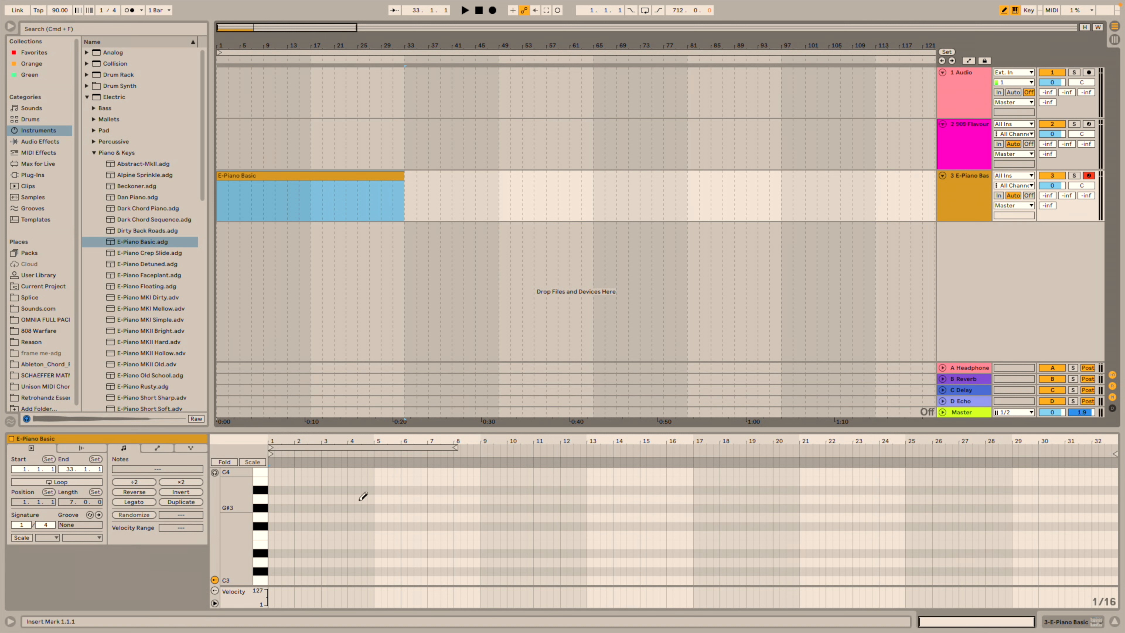
click(324, 499)
click(324, 526)
click(325, 544)
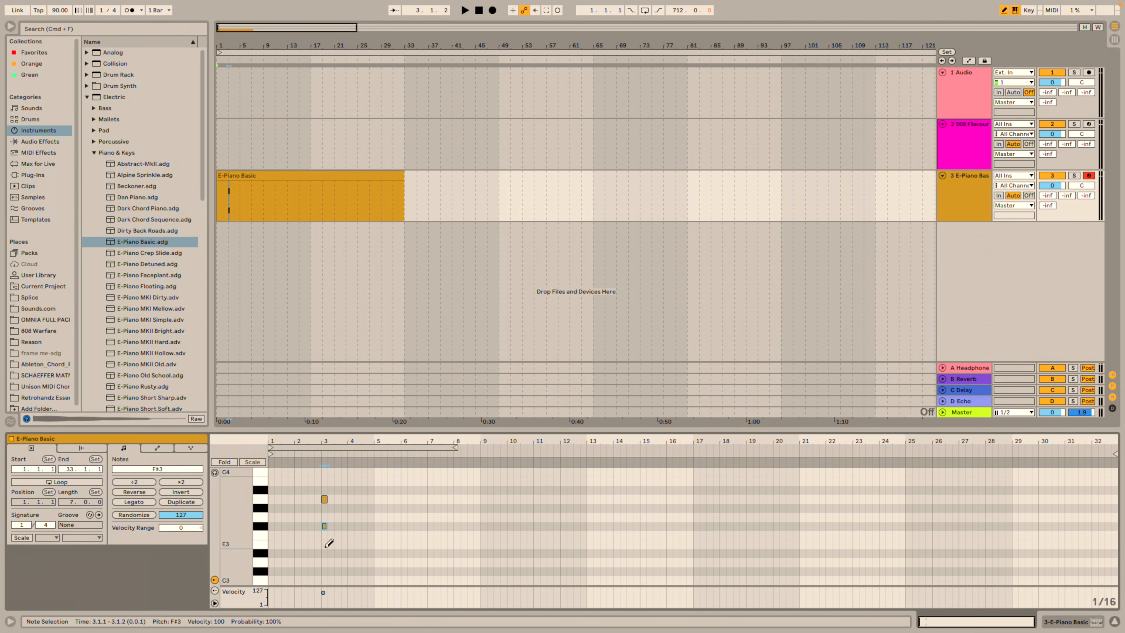
click(371, 499)
click(370, 526)
click(371, 544)
Play the chords back and trim the clip to two bars, 1.1.1 to 3.1.1.
key(space)
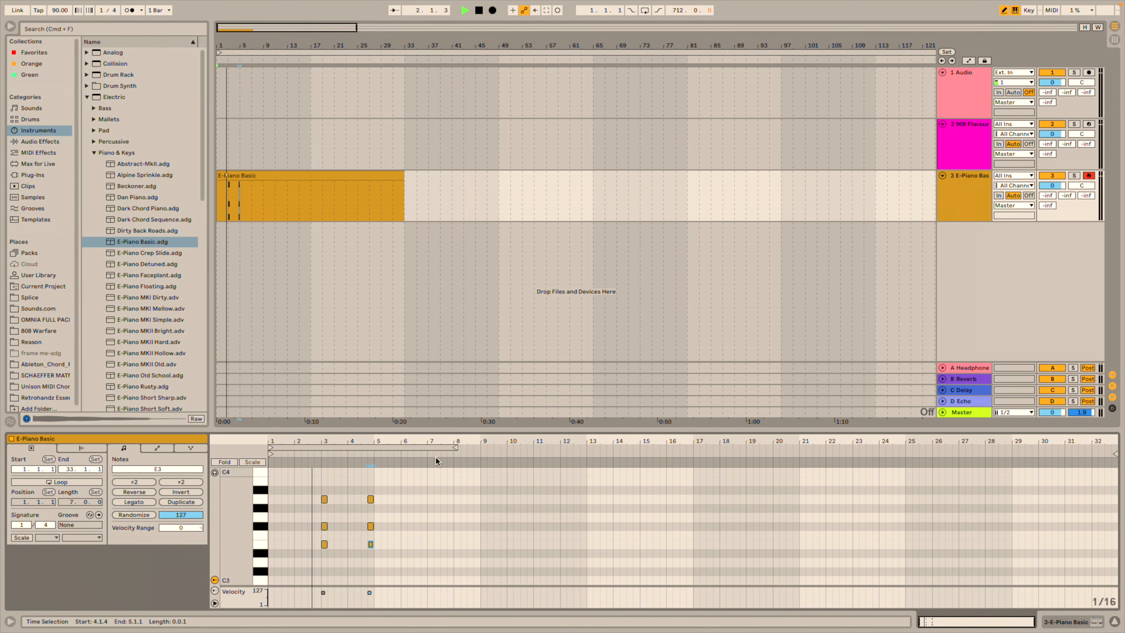
key(space)
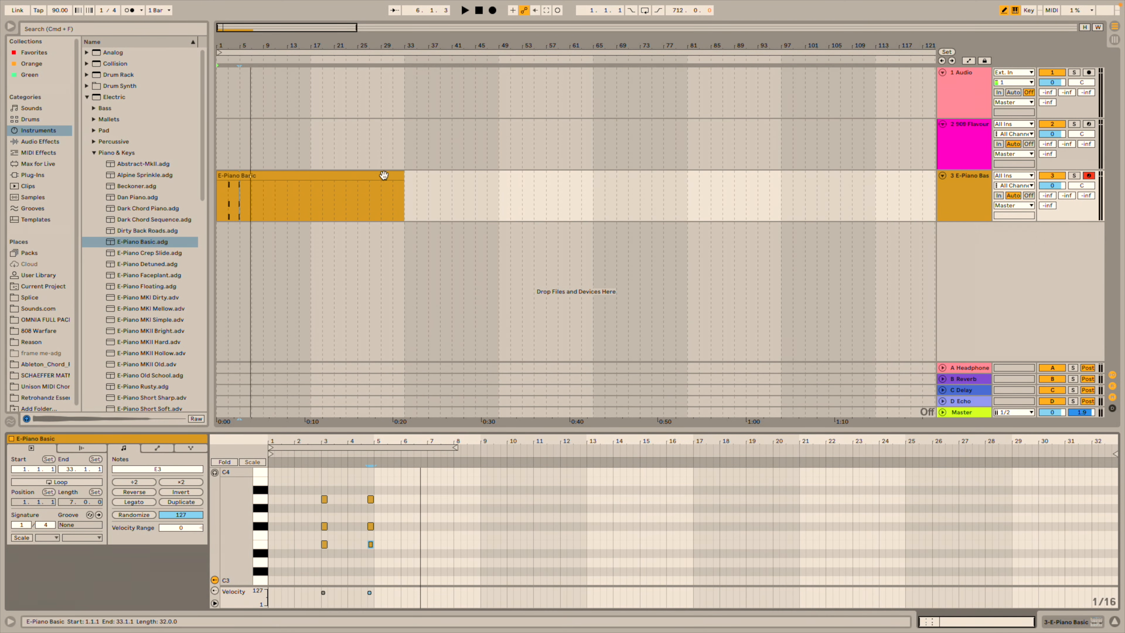
drag(403, 186, 249, 186)
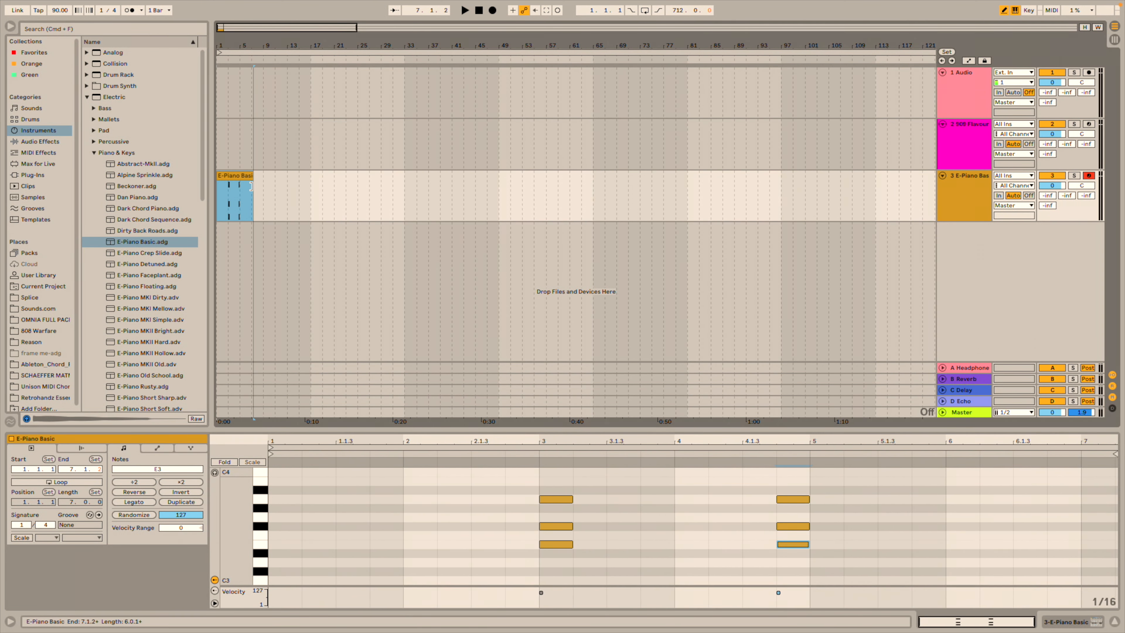
mouse_move(250, 186)
mouse_down()
mouse_move(310, 189)
mouse_move(227, 189)
mouse_up()
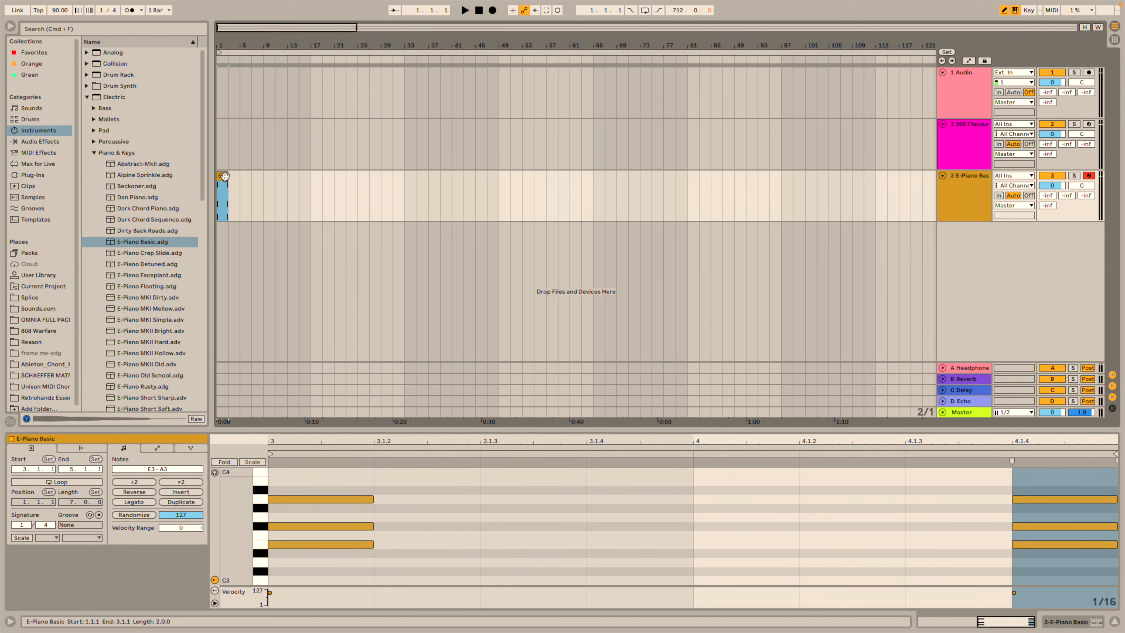
Duplicate the two-bar chord clip until eight copies fill bars 1 to 17.
click(233, 180)
key(super+d)
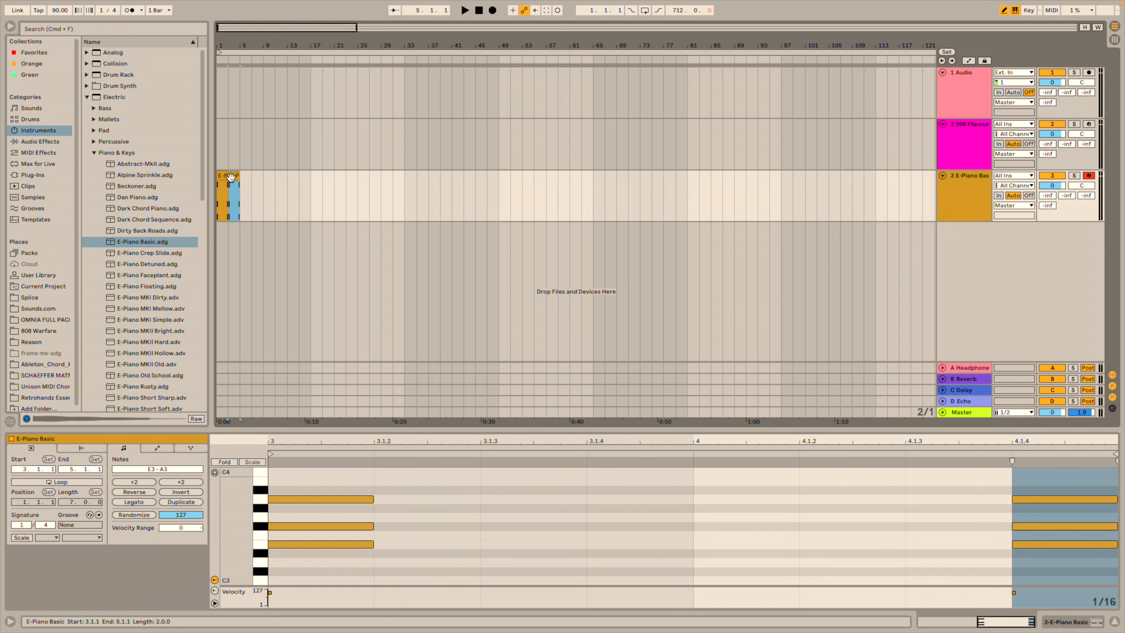
key(super+d)
key(super+d)
key(super+d)
key(super+d)
key(super+d)
key(super+d)
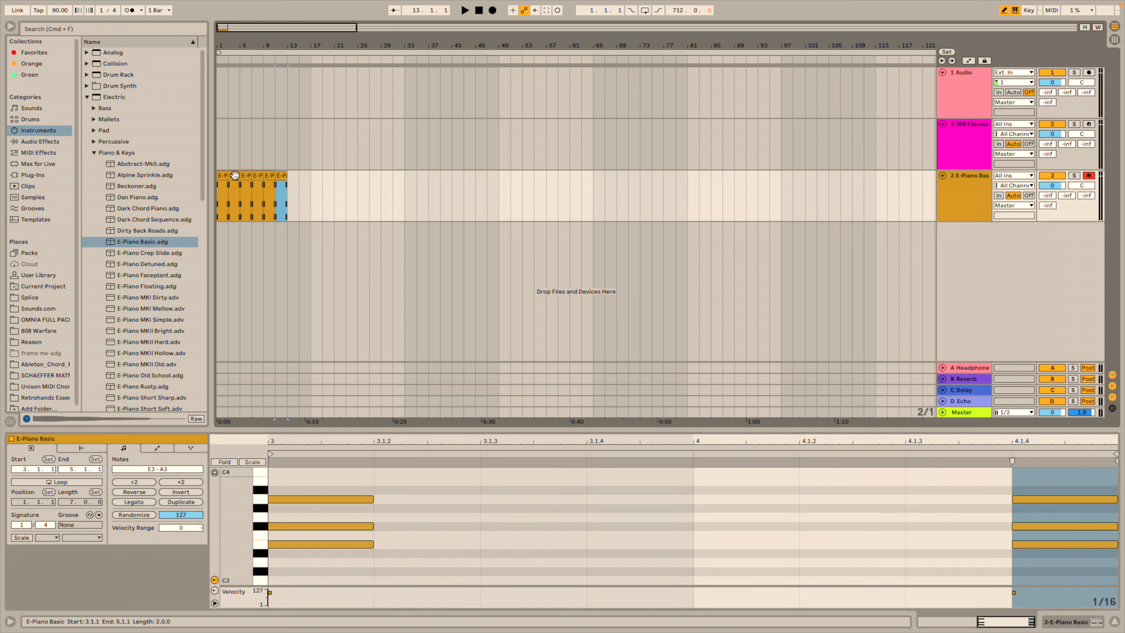
Play the arranged chords from bar 1, select all eight clips, and return to Session view.
click(479, 11)
key(space)
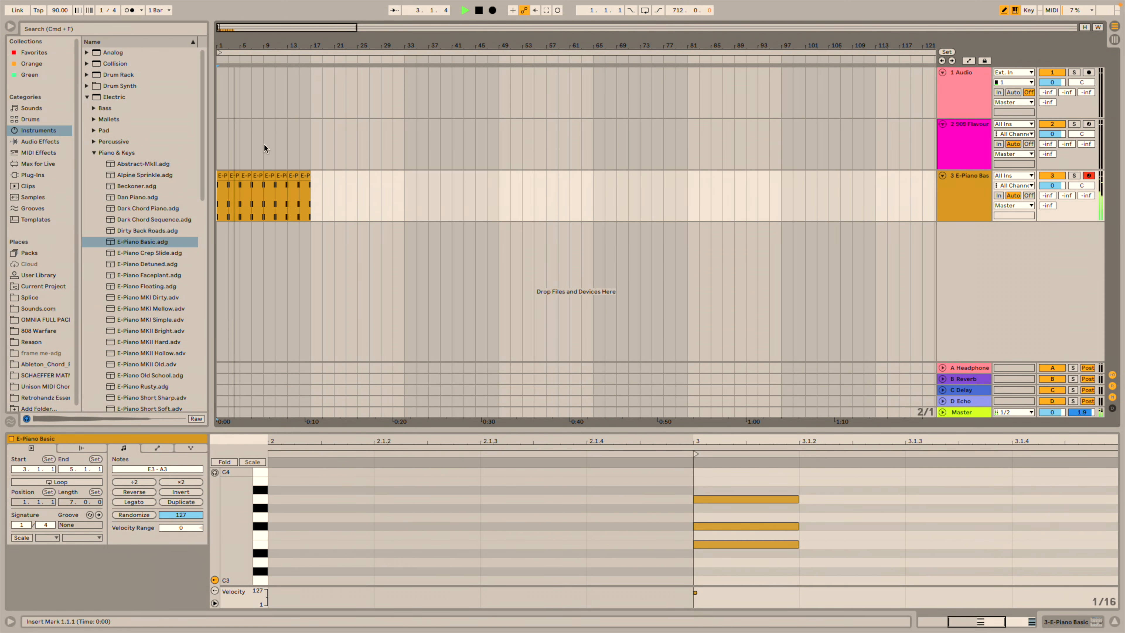
key(space)
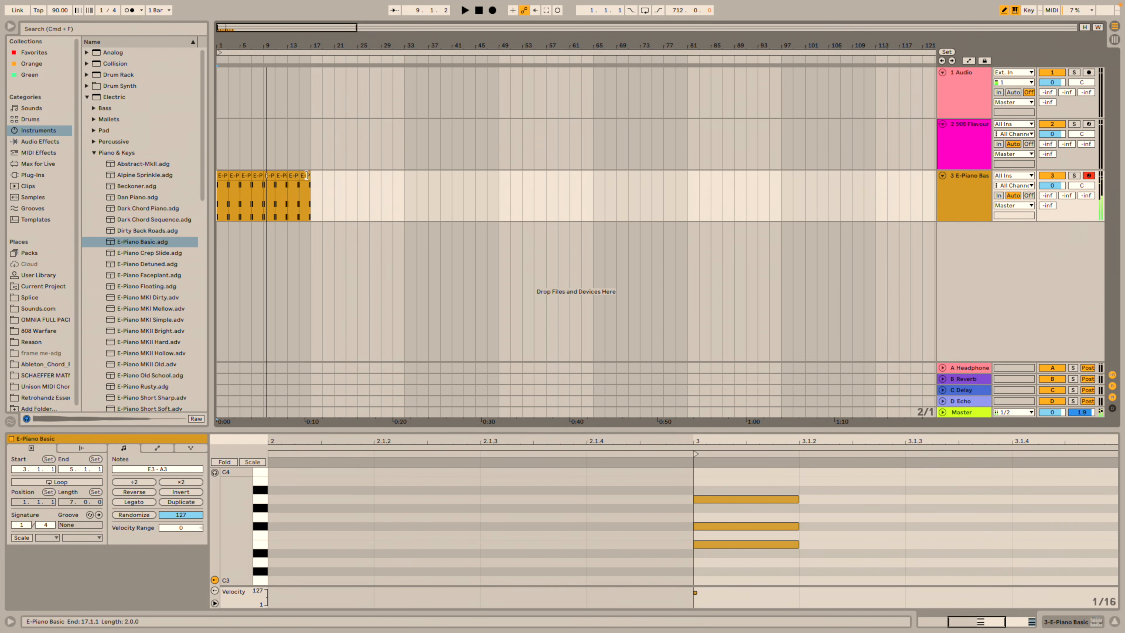
click(306, 176)
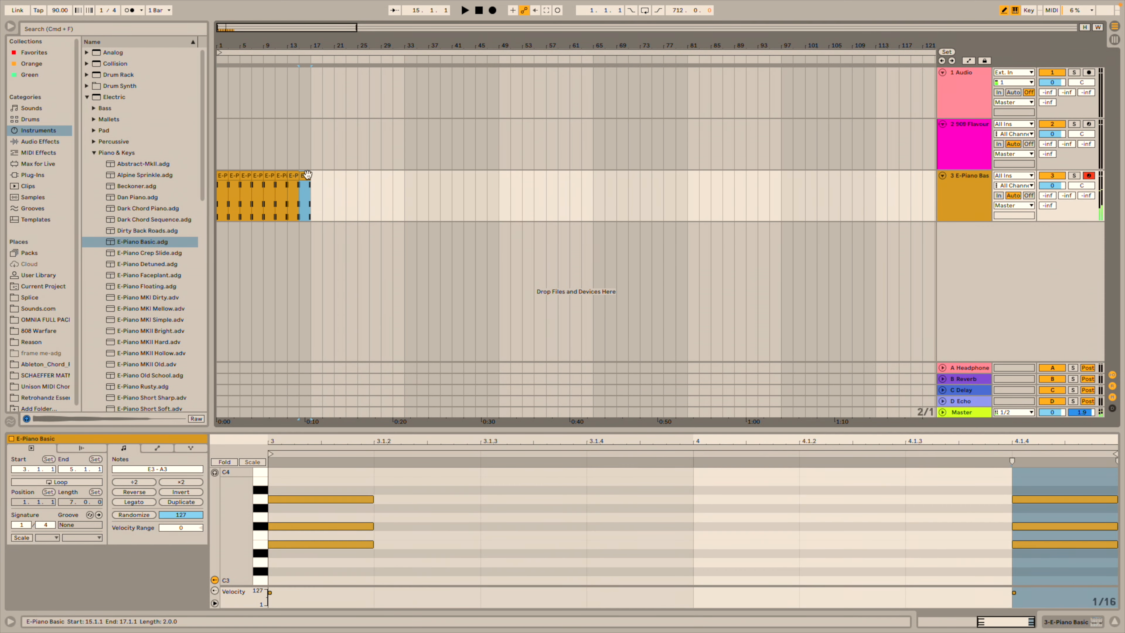
drag(317, 176, 201, 185)
key(Tab)
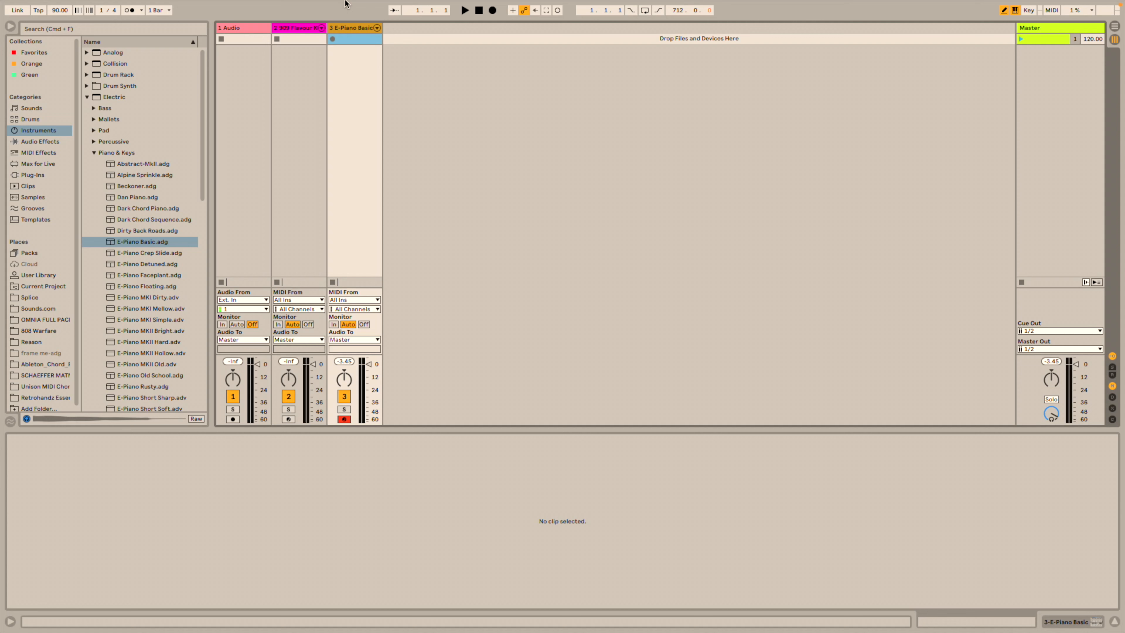
mouse_move(346, 4)
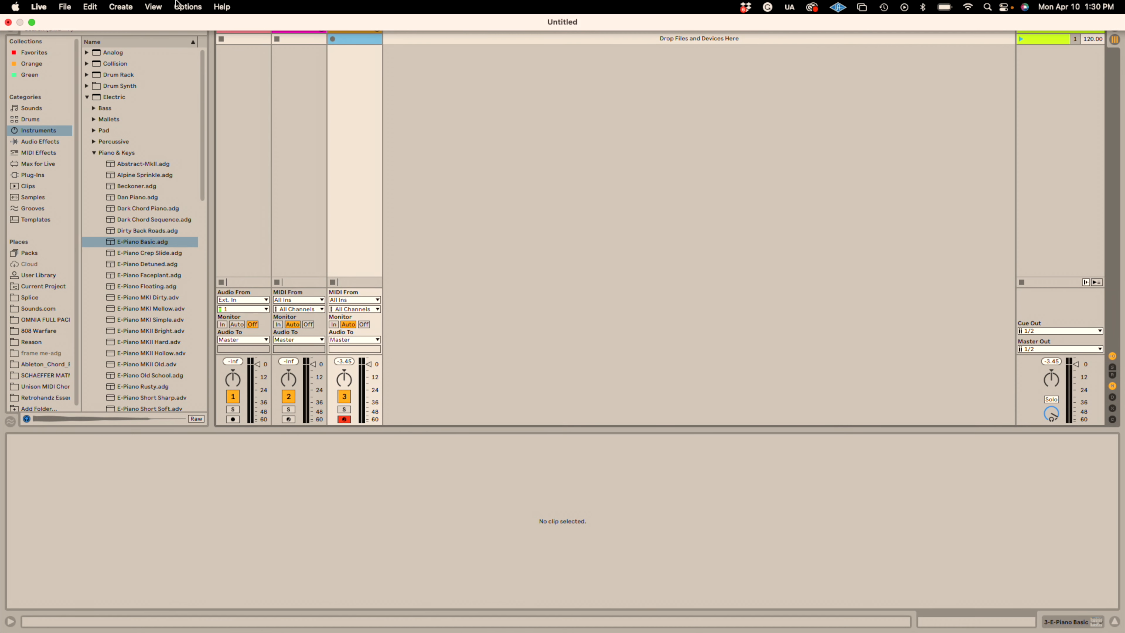
click(187, 6)
mouse_move(208, 122)
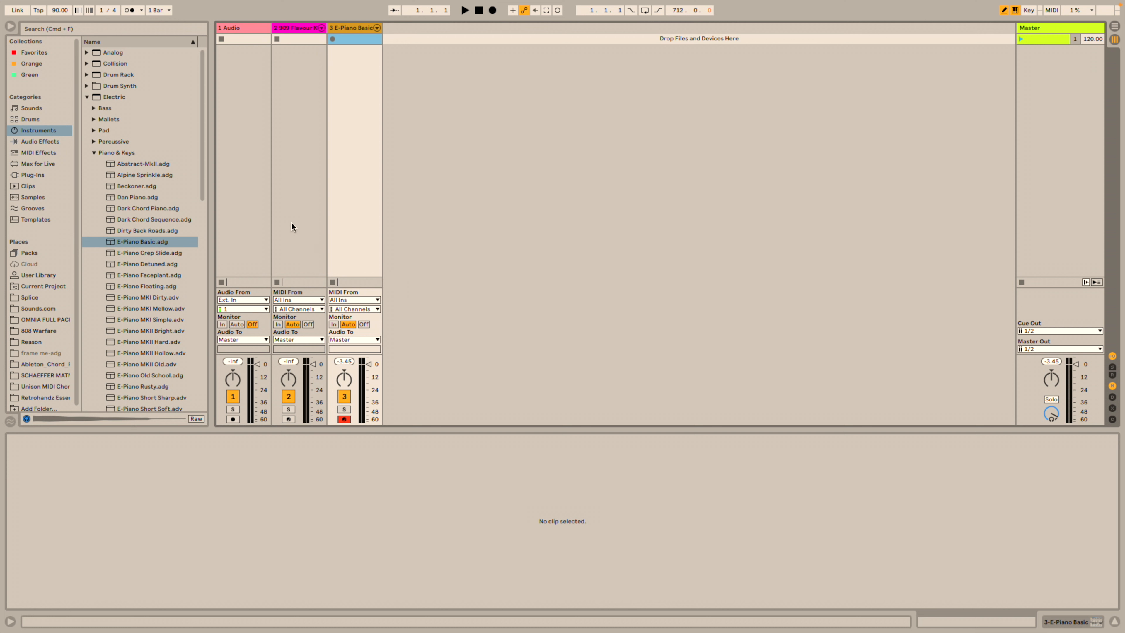
Enable the metronome, then show Arrangement View and play it from the start.
click(353, 149)
click(133, 11)
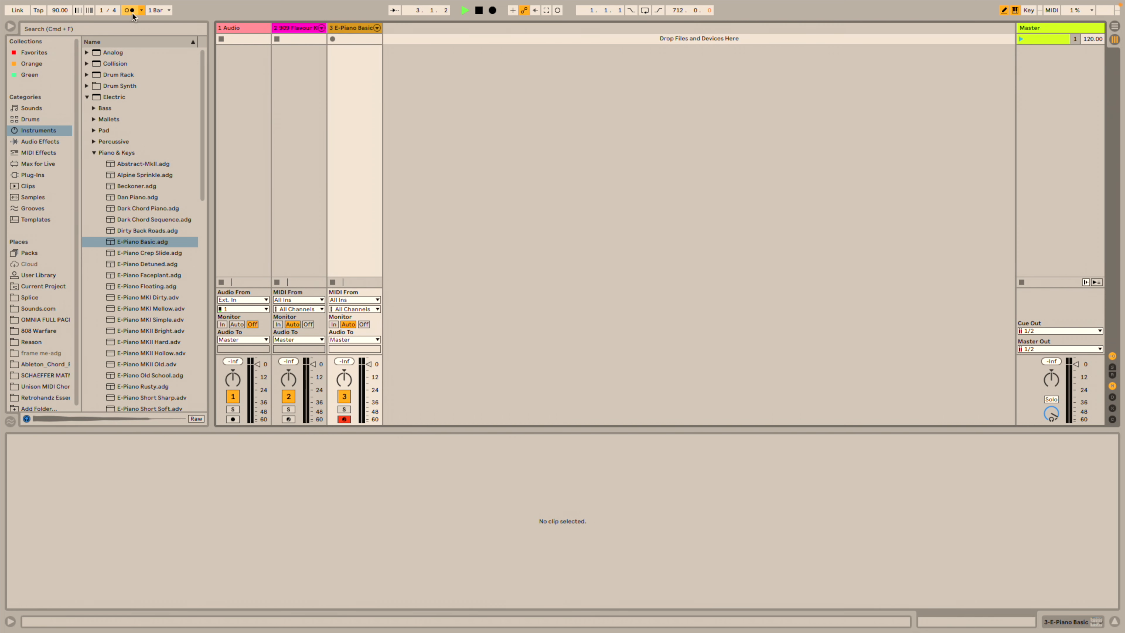
mouse_move(470, 10)
click(1114, 28)
click(464, 11)
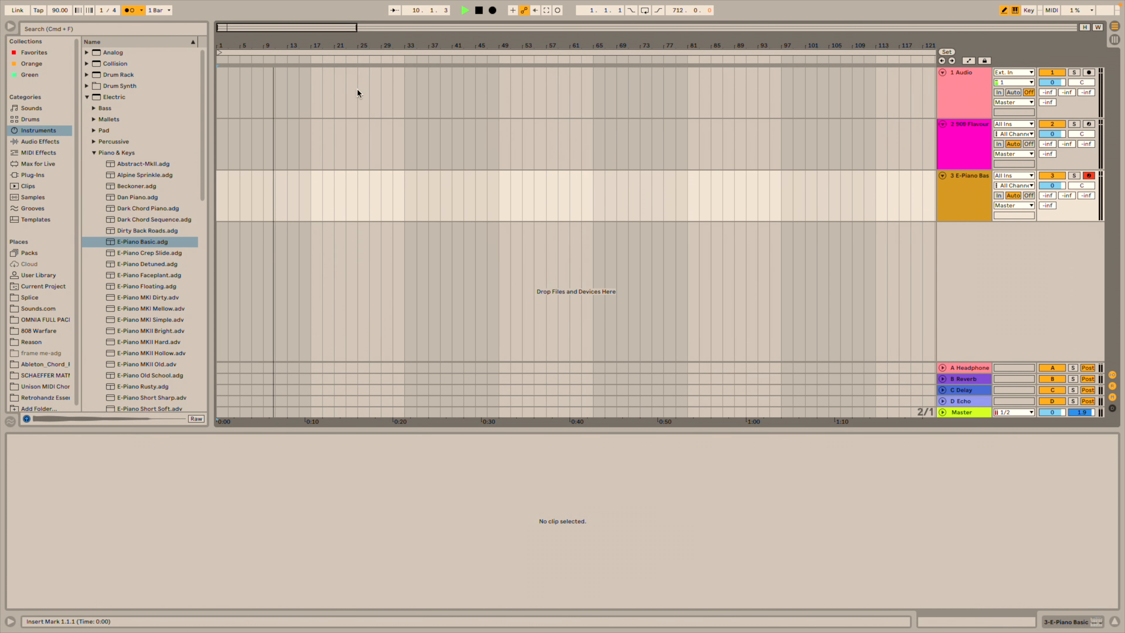
Stop playback, return to Session view, and record a new E-Piano chord clip in track 3's slot.
click(478, 10)
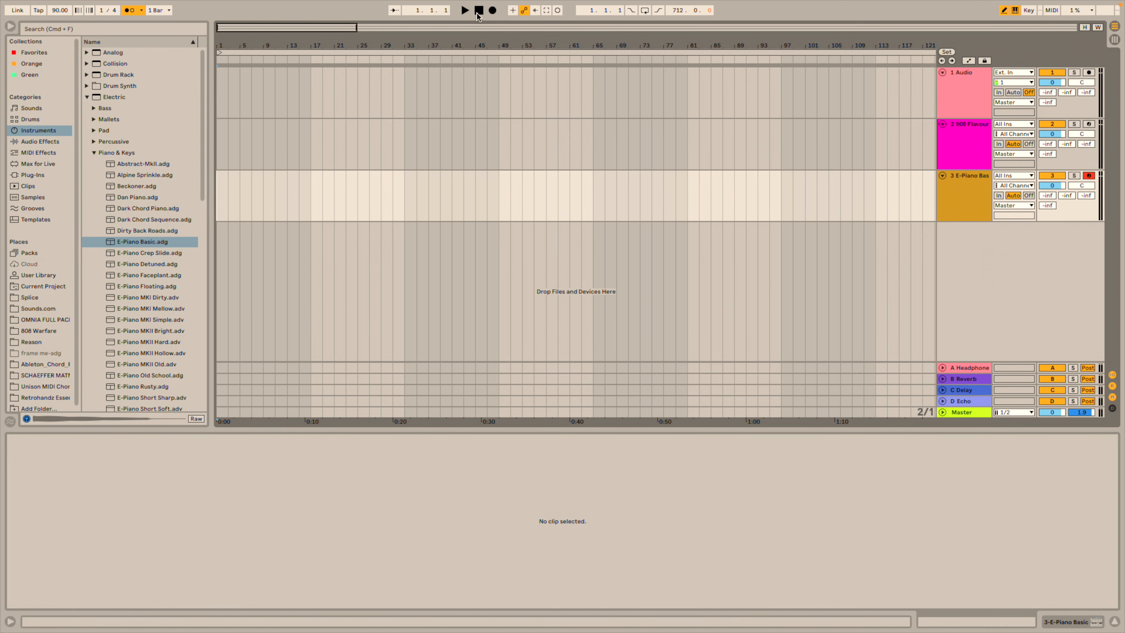
click(1115, 40)
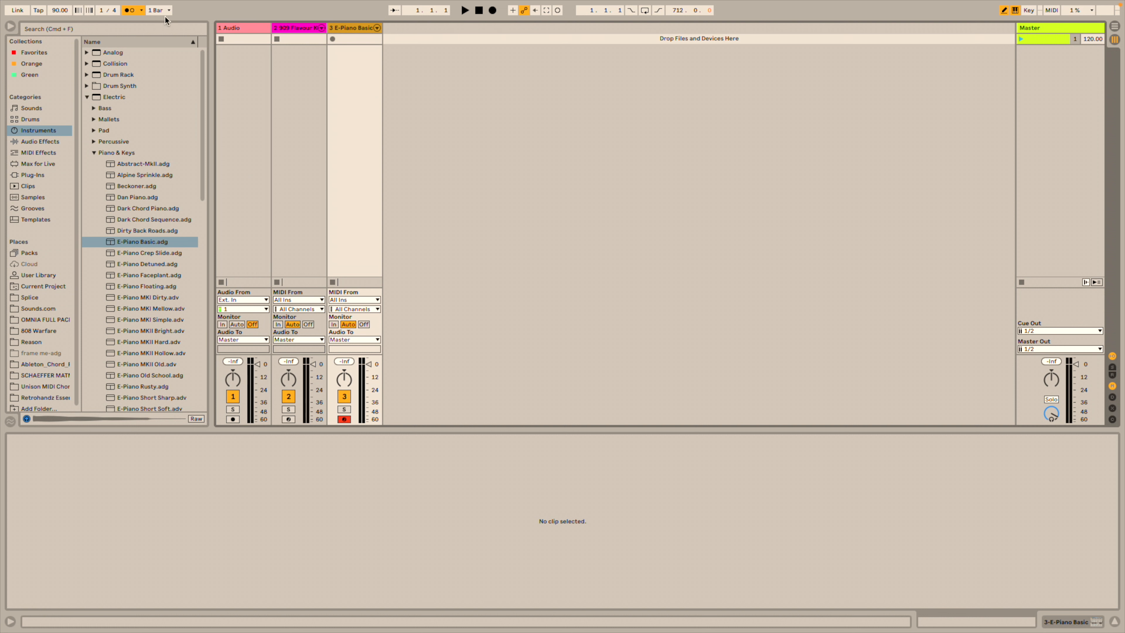
click(332, 39)
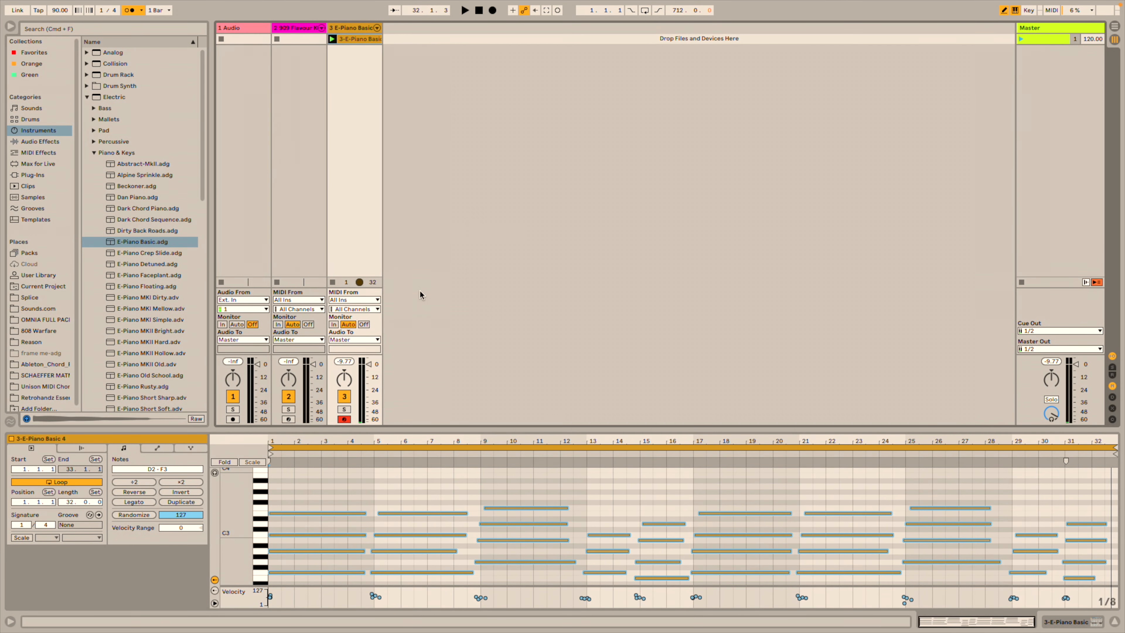
Enlarge the piano roll and select the clip's 16-bar loop range, bars 1 to 17.
scroll(621, 469, down, 2)
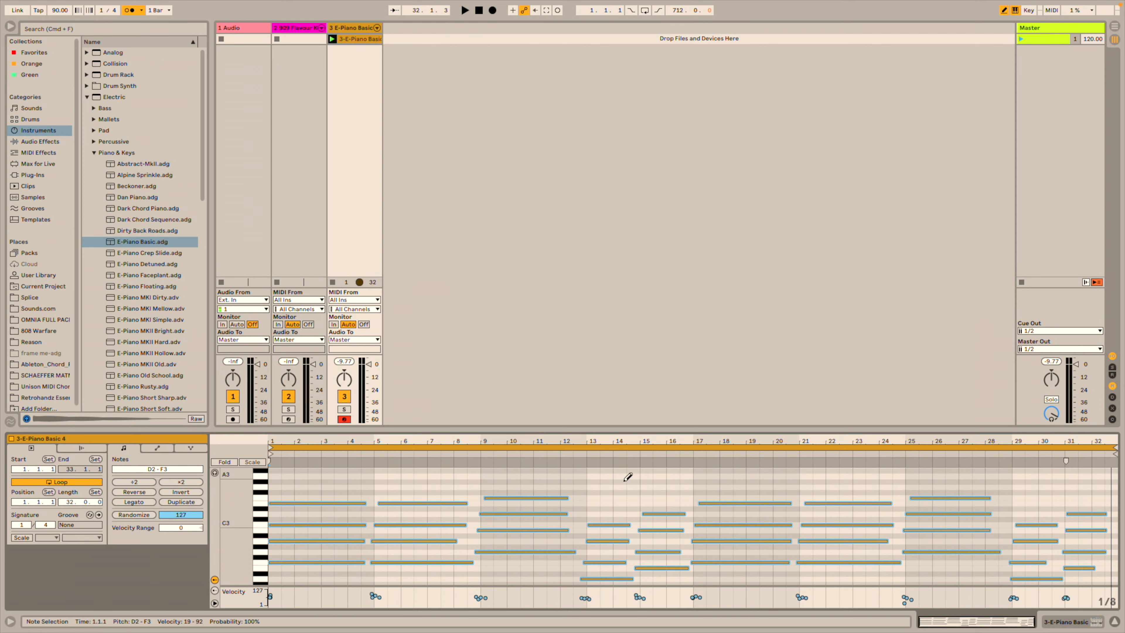
scroll(628, 480, up, 3)
scroll(629, 480, up, 2)
drag(983, 429, 654, 419)
click(1039, 386)
Crop the E-Piano chord clip to its 16-bar loop and play it back.
scroll(1036, 395, down, 5)
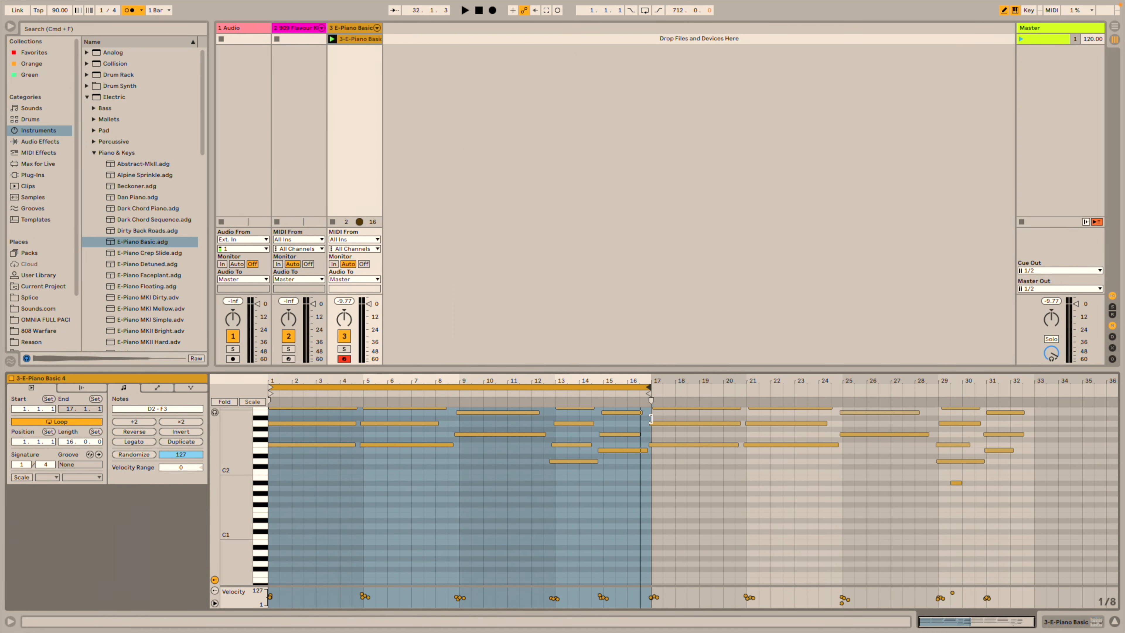
right_click(597, 470)
click(635, 305)
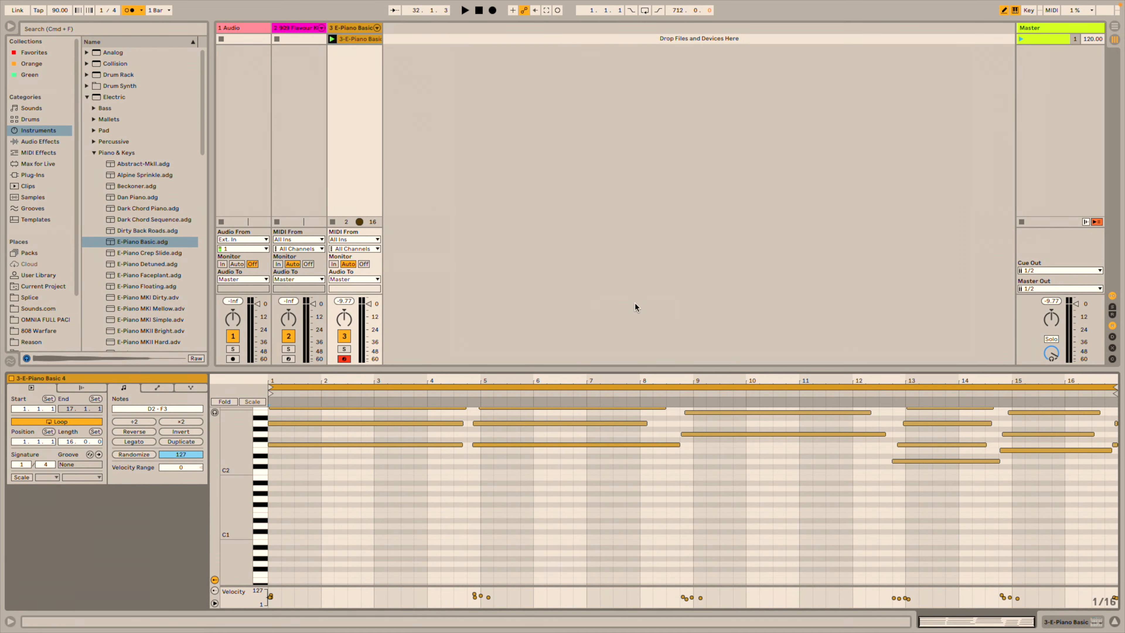
scroll(623, 472, up, 3)
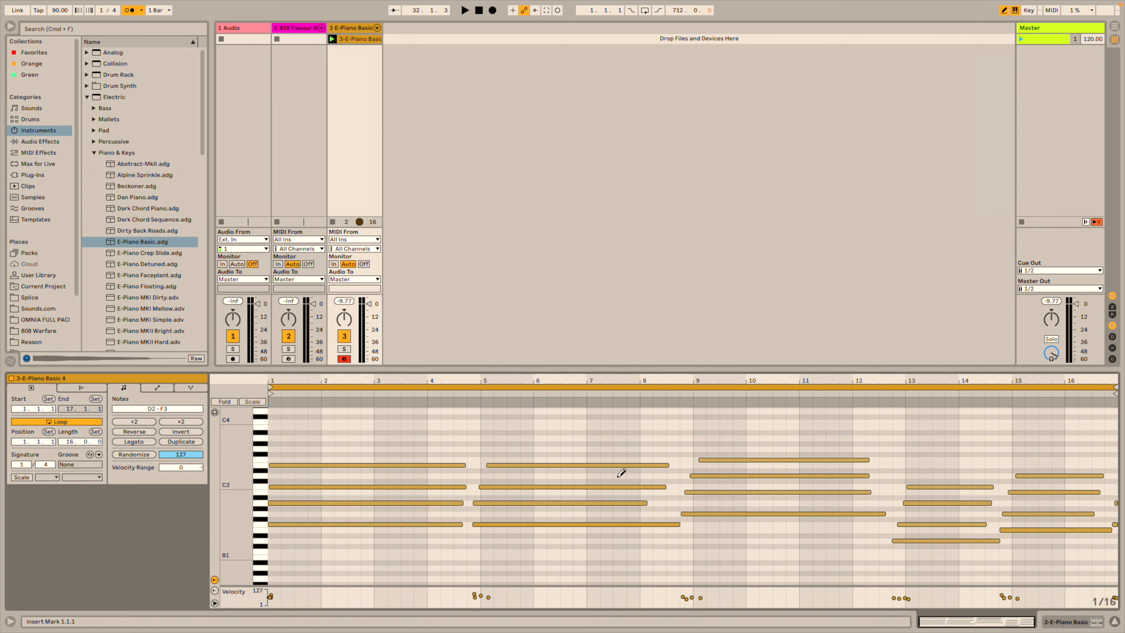
key(space)
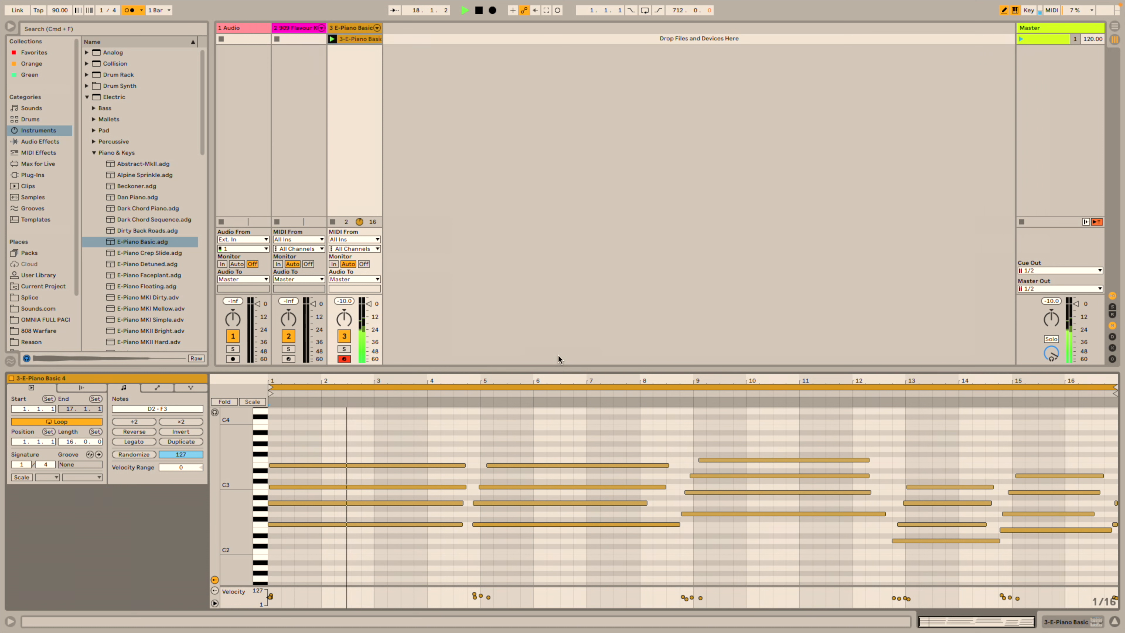
key(space)
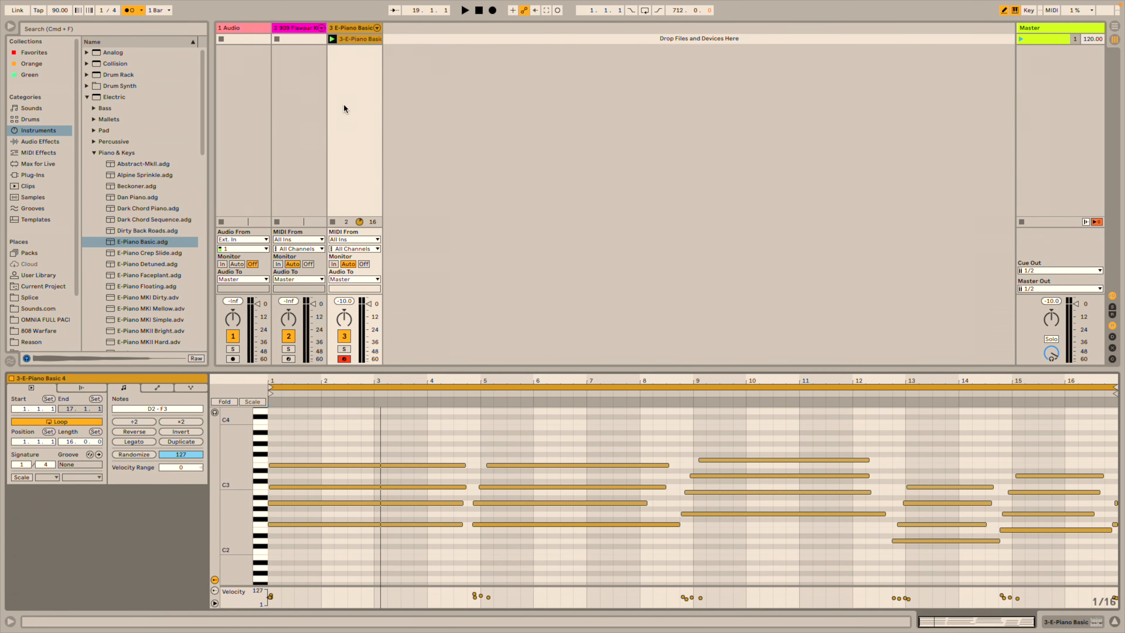
Arm the 909 Flavour Kit track and record a kick clip into its first clip slot.
click(288, 359)
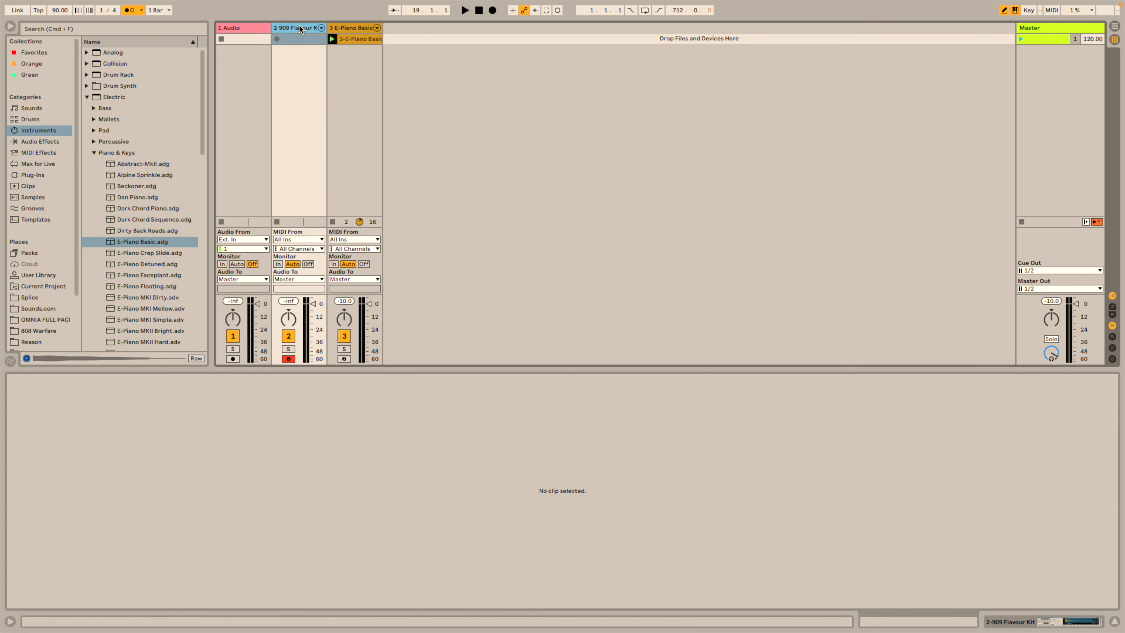
click(277, 40)
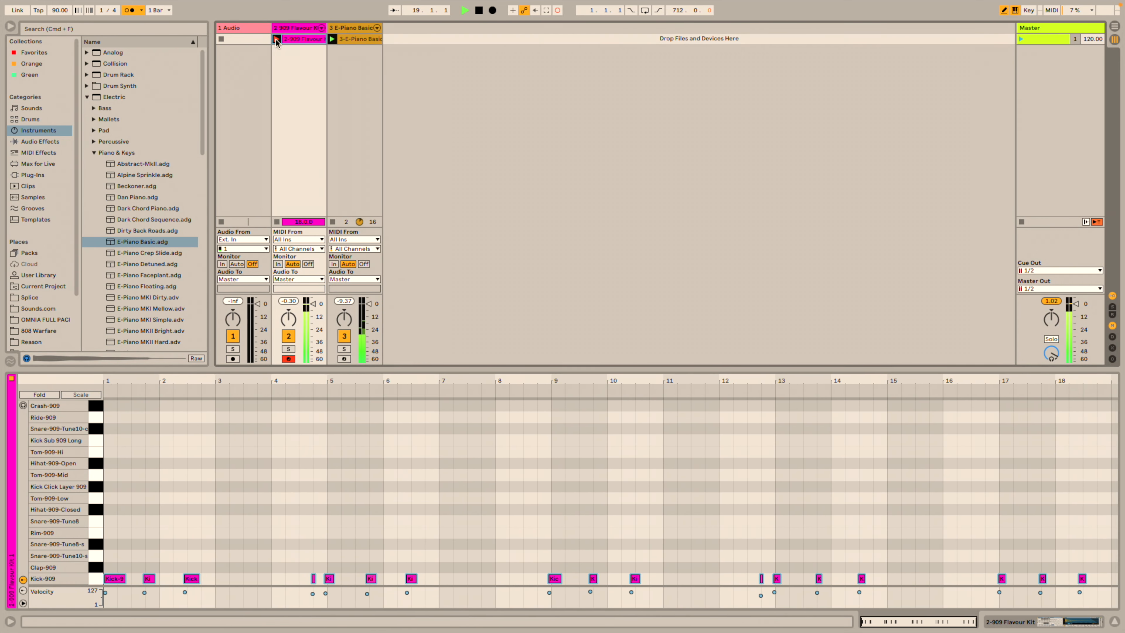
Stop recording, crop the 909 kick clip to a 16-bar loop ending at bar 17, and audition it.
key(space)
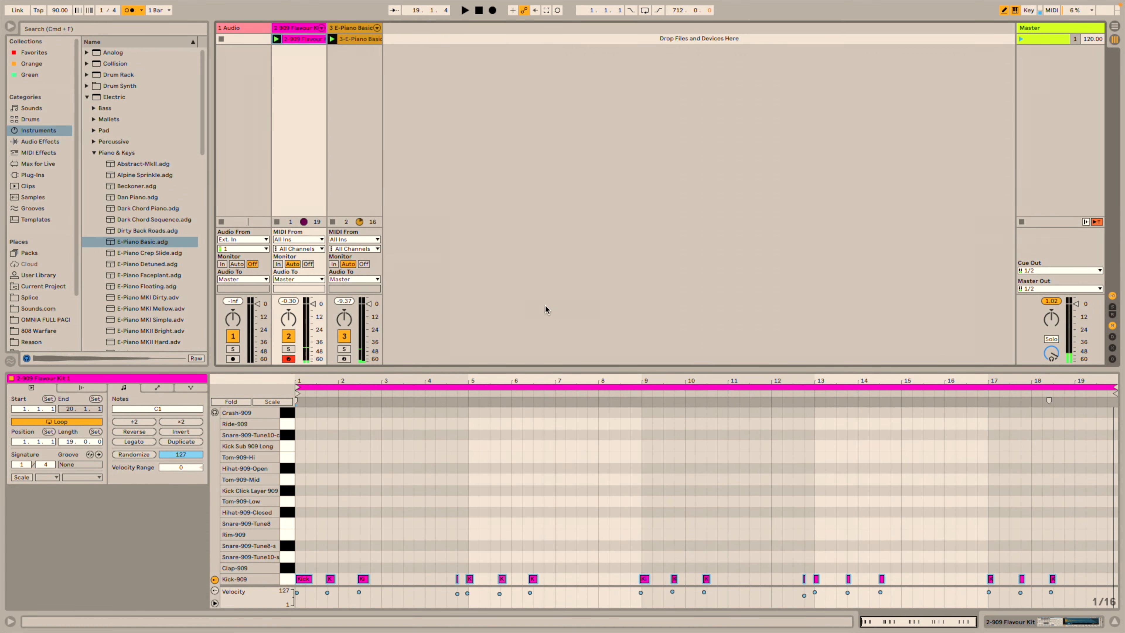
drag(1114, 387, 972, 413)
right_click(784, 472)
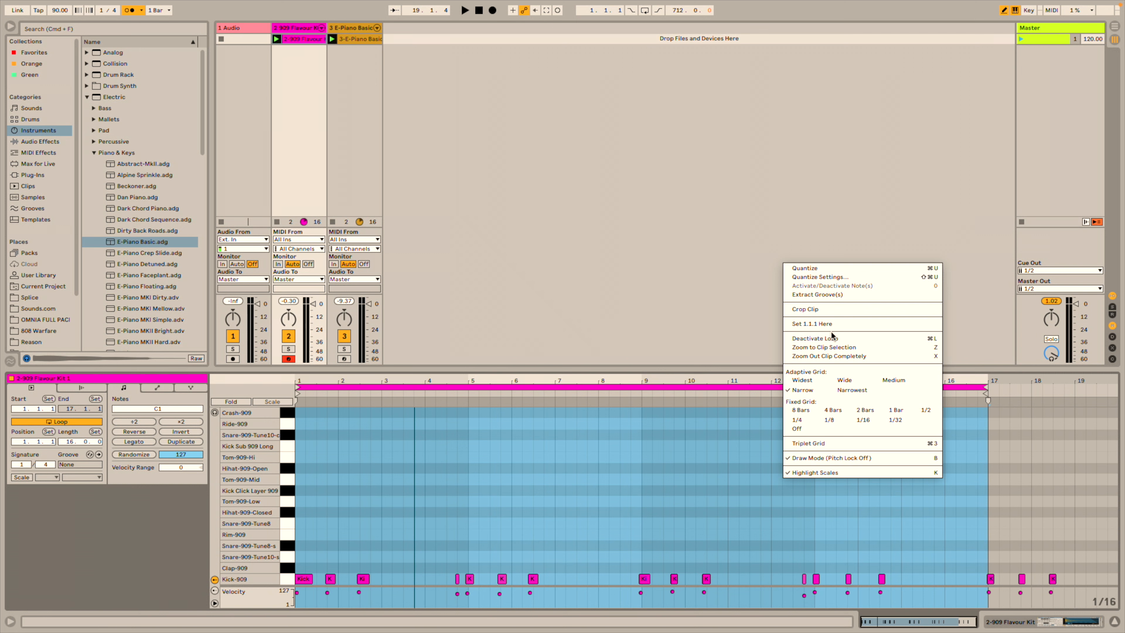
click(830, 320)
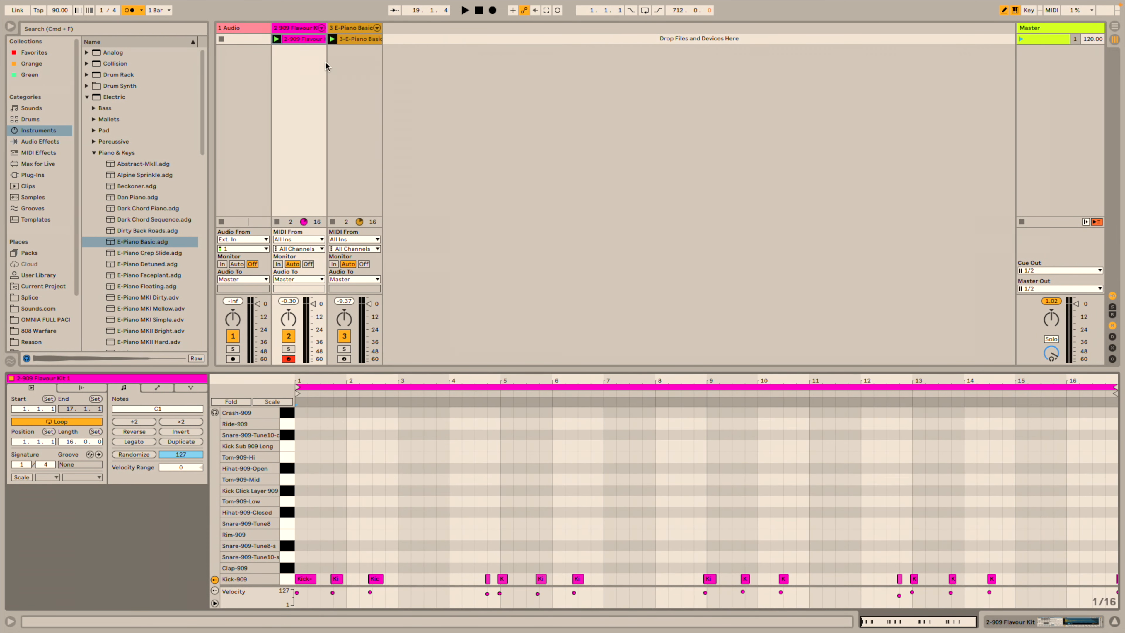
key(space)
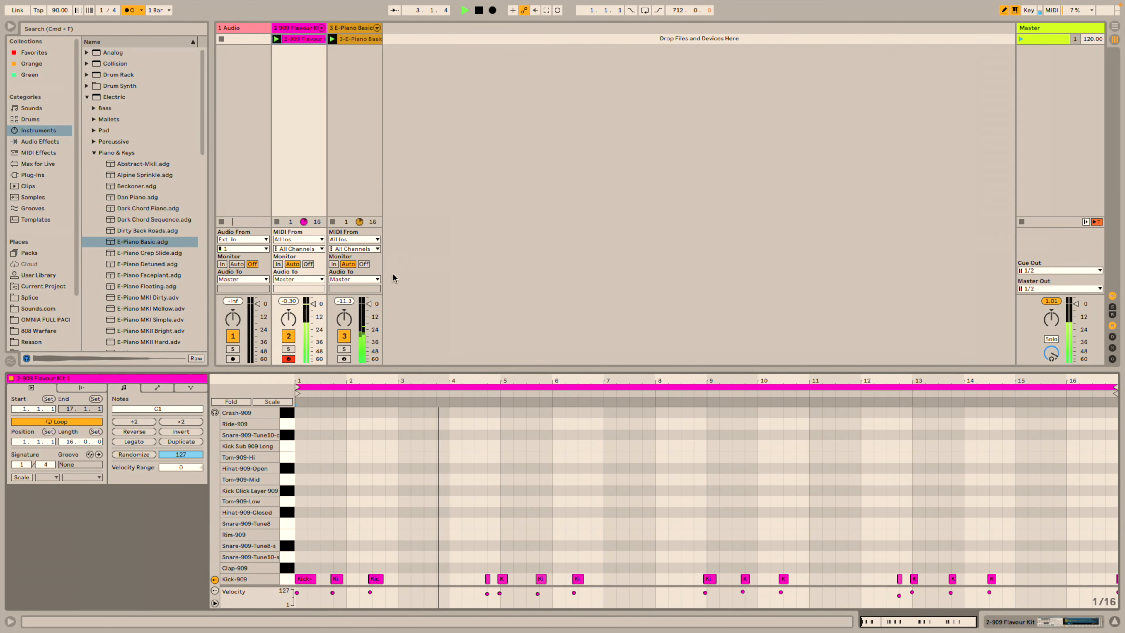
key(space)
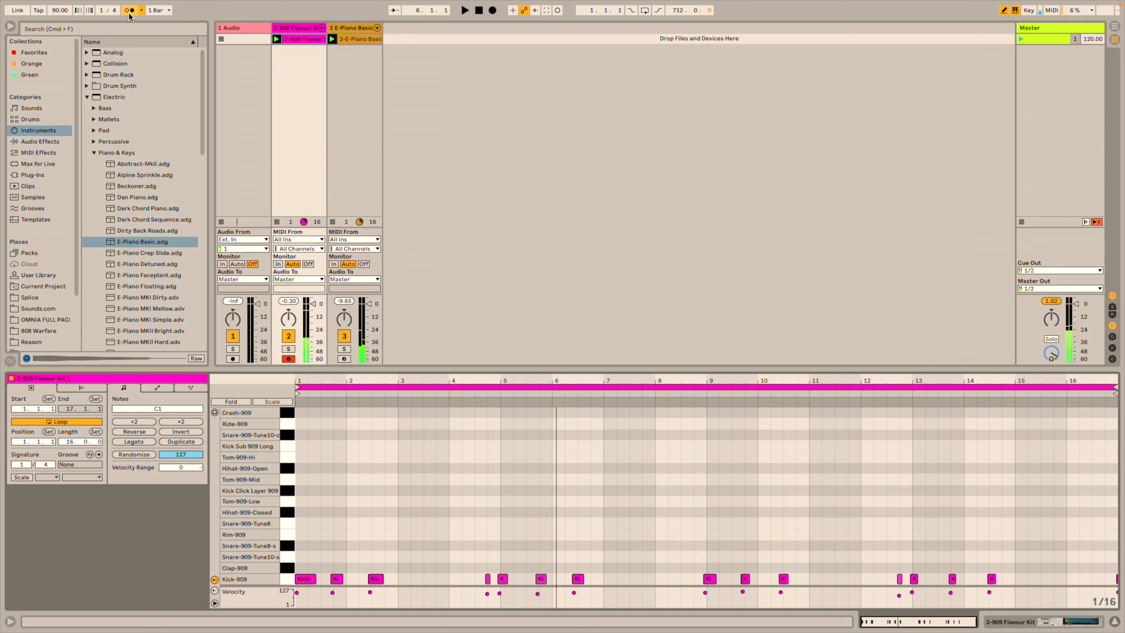
Turn the metronome off, play the clips without the click, and select the first scene.
click(130, 12)
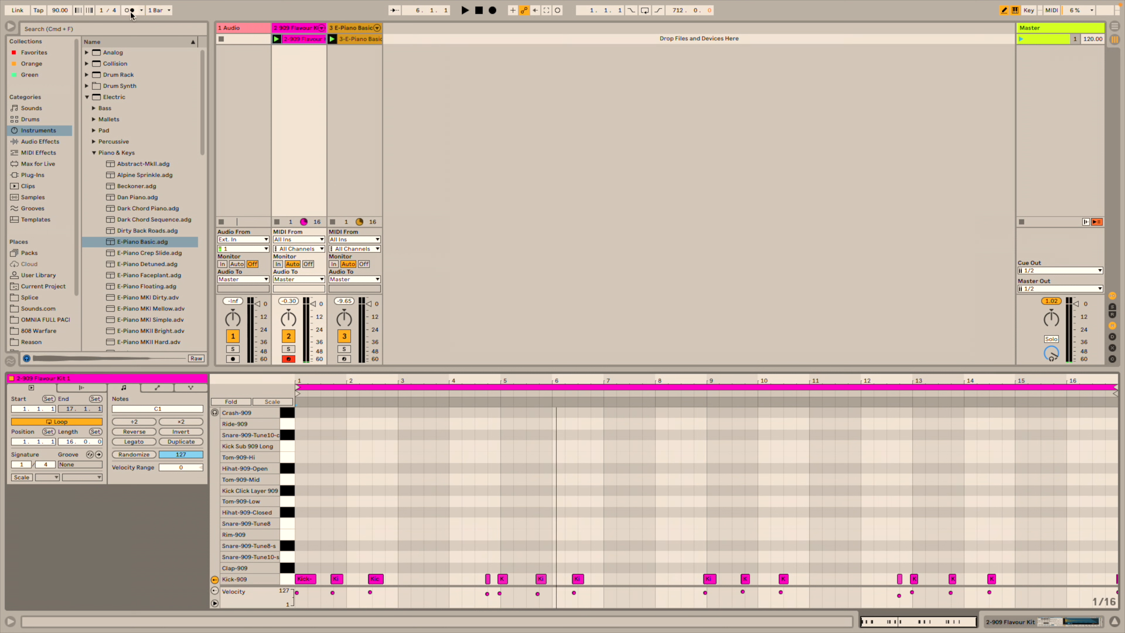
key(space)
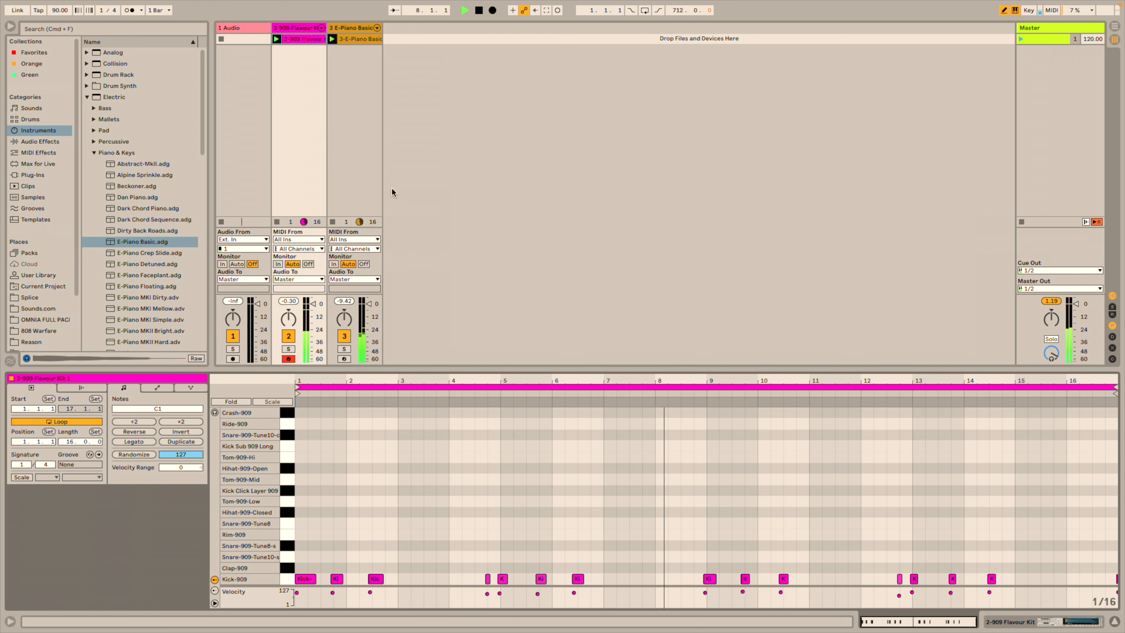
key(space)
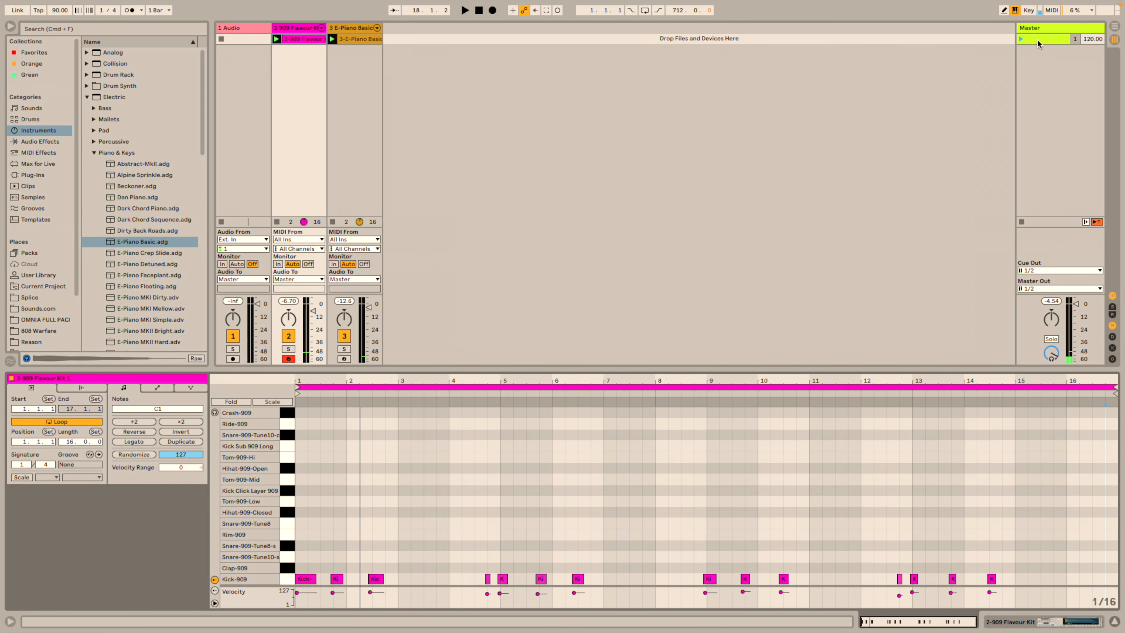
click(1037, 38)
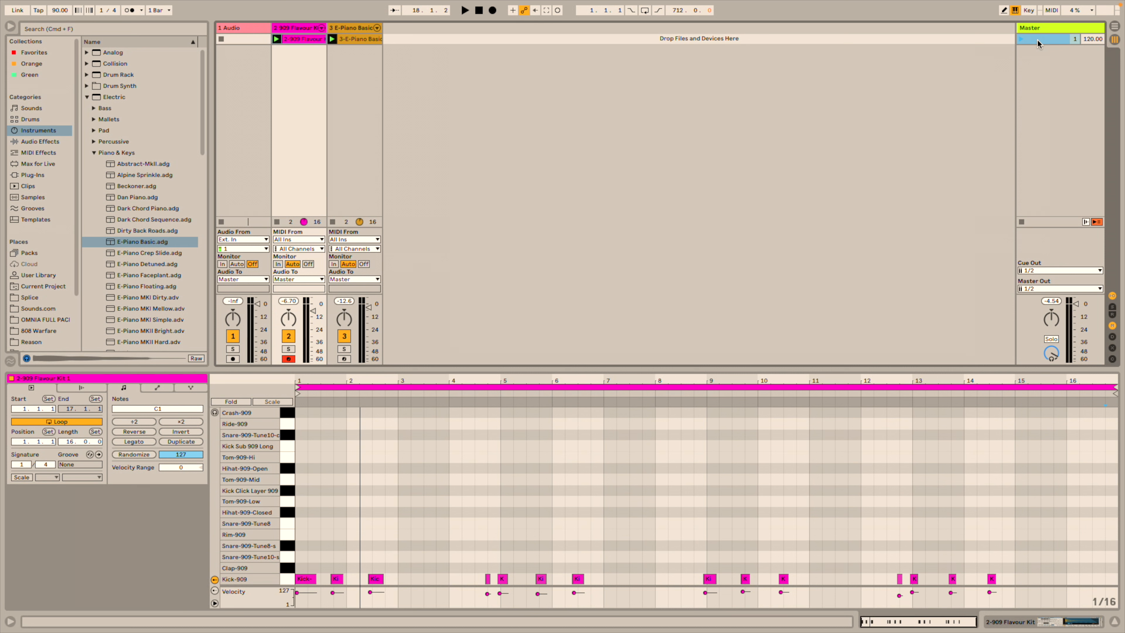
Capture and insert a new scene copying the current clips, then launch scene 1.
right_click(1035, 40)
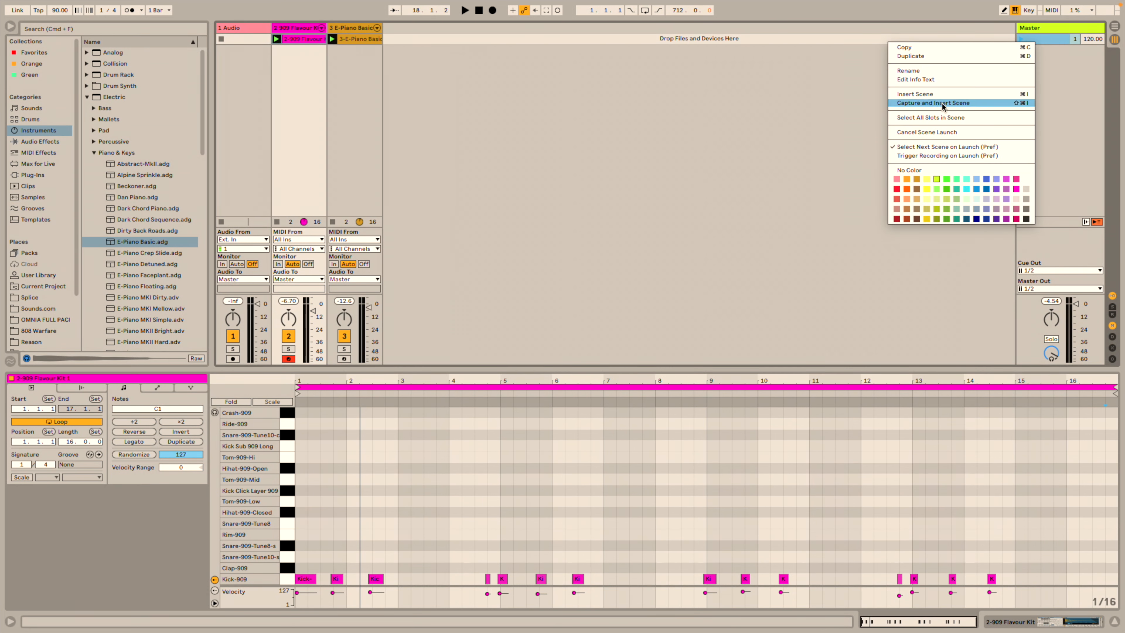
click(953, 56)
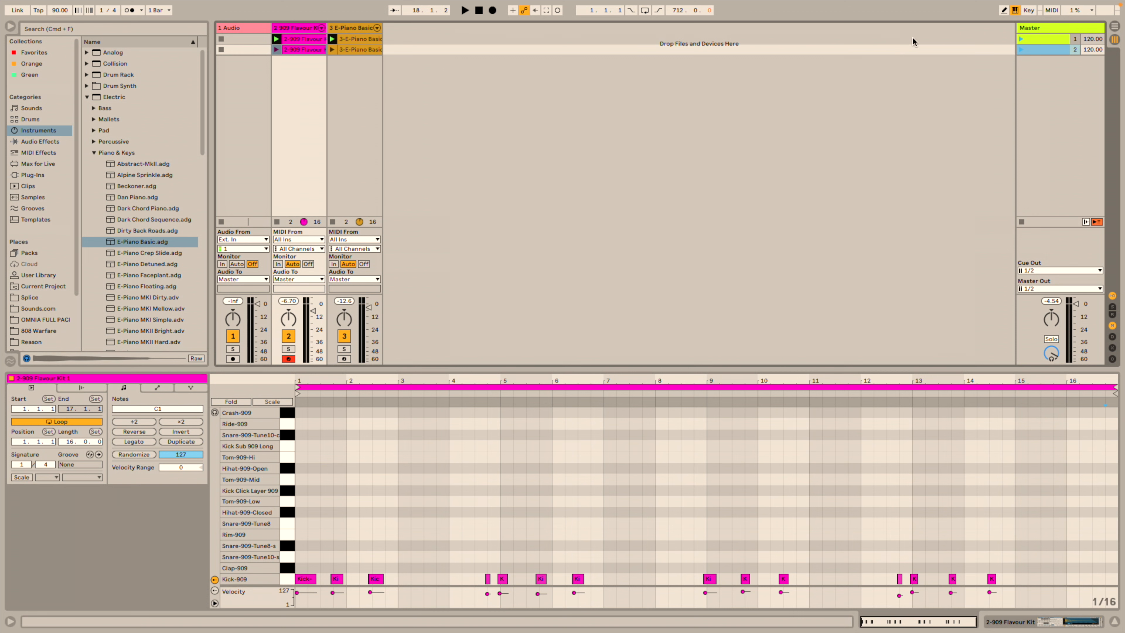
click(1020, 38)
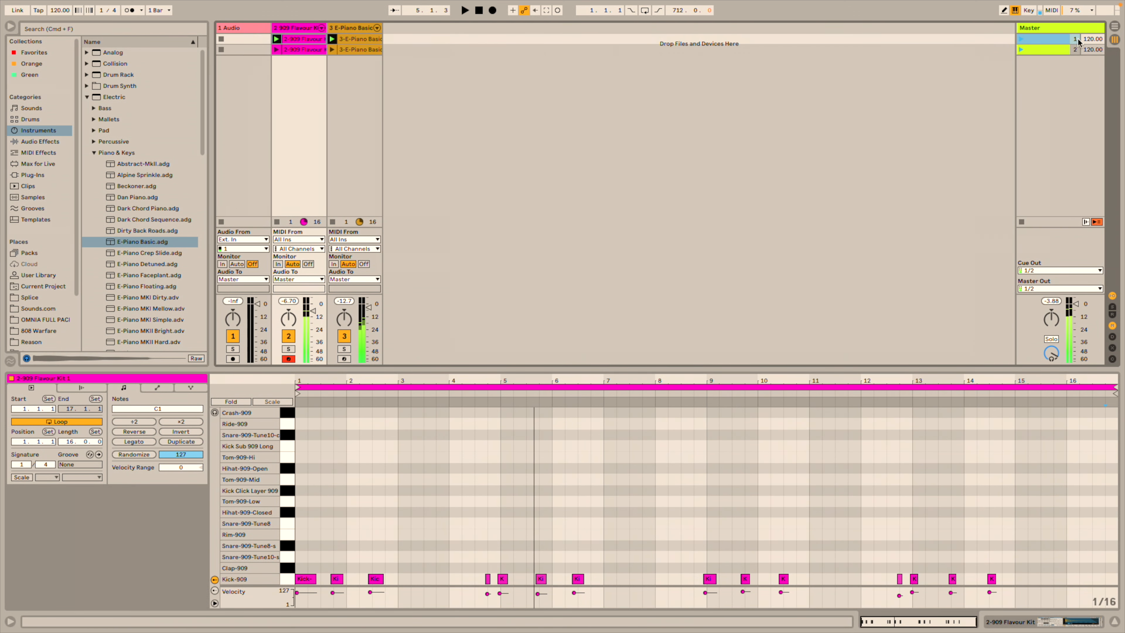
Set scene 1's tempo to 90 BPM, launch it, and select the second scene's drum clip.
right_click(1090, 39)
click(1093, 38)
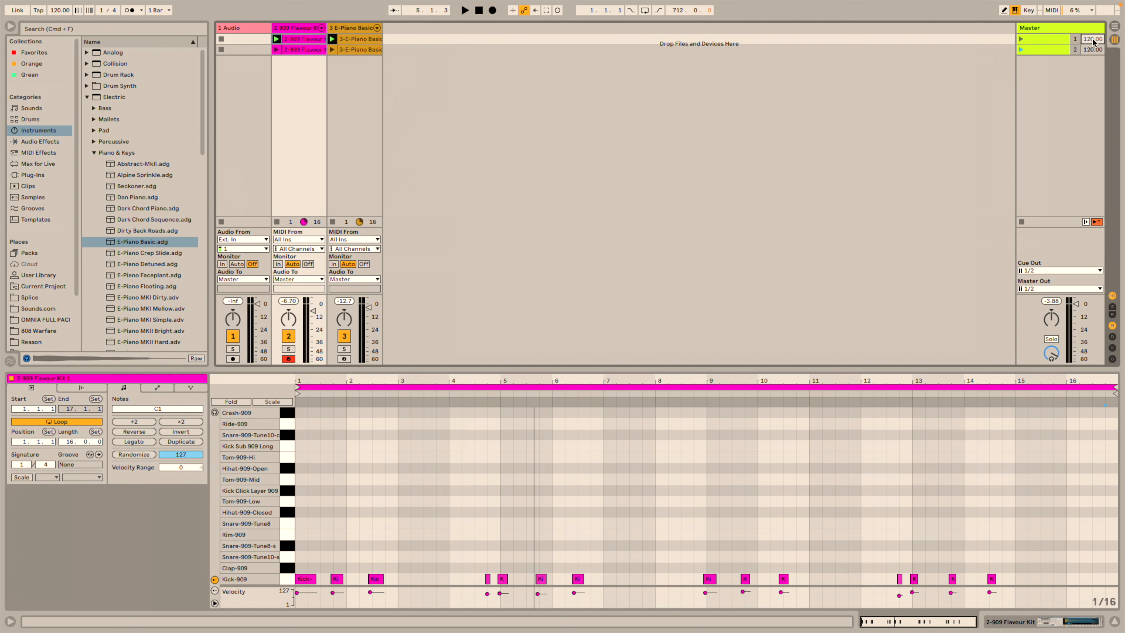
key(Return)
click(1021, 39)
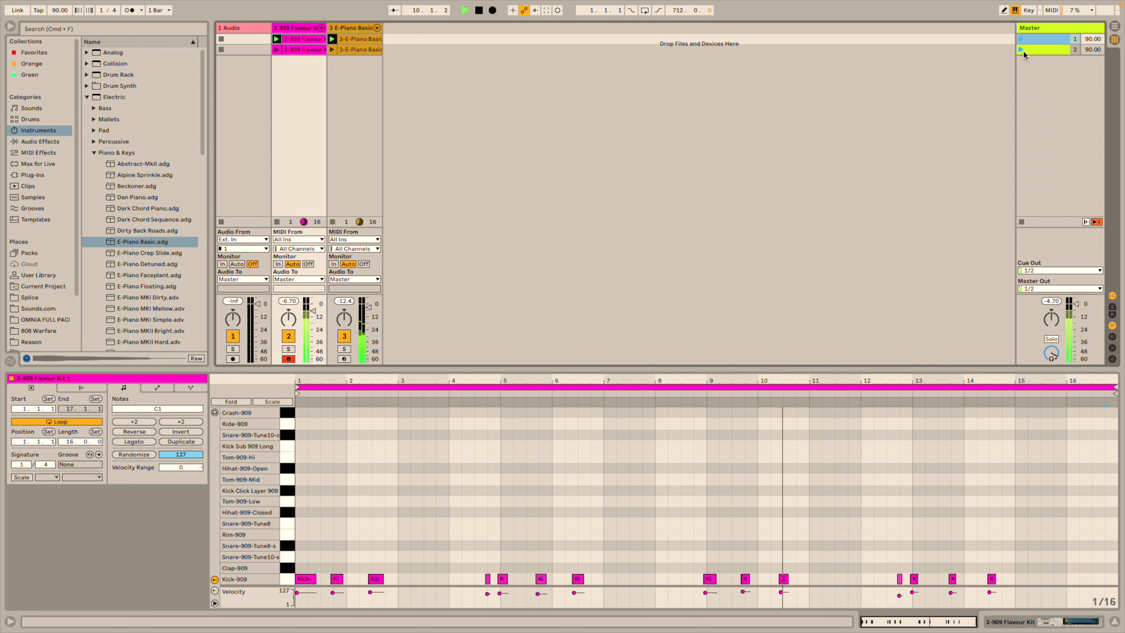
key(space)
click(303, 28)
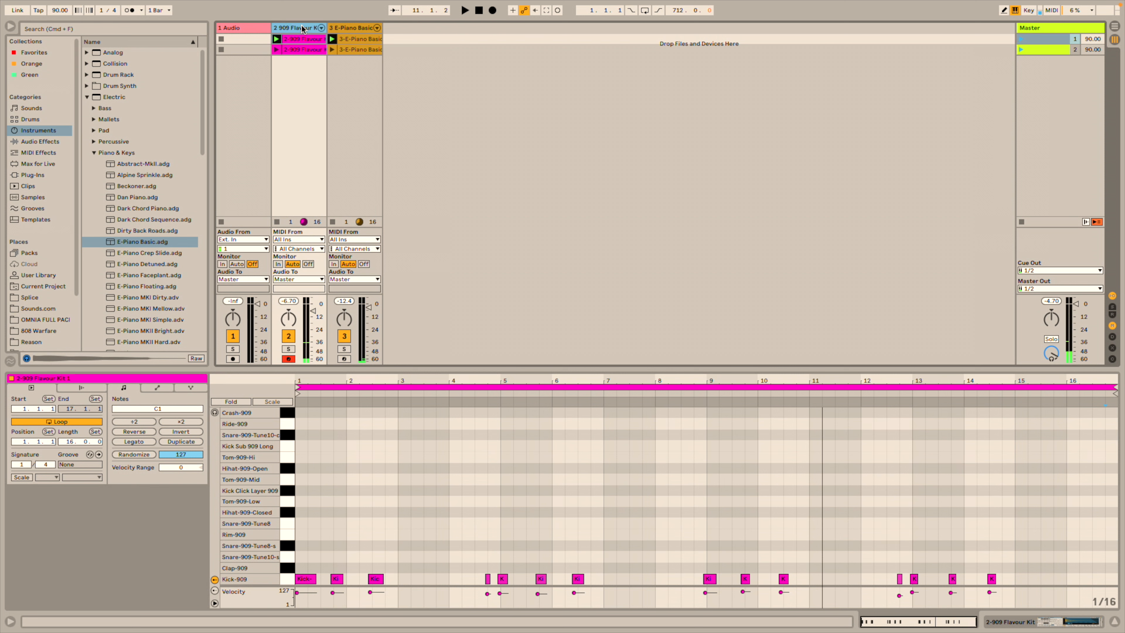
click(301, 47)
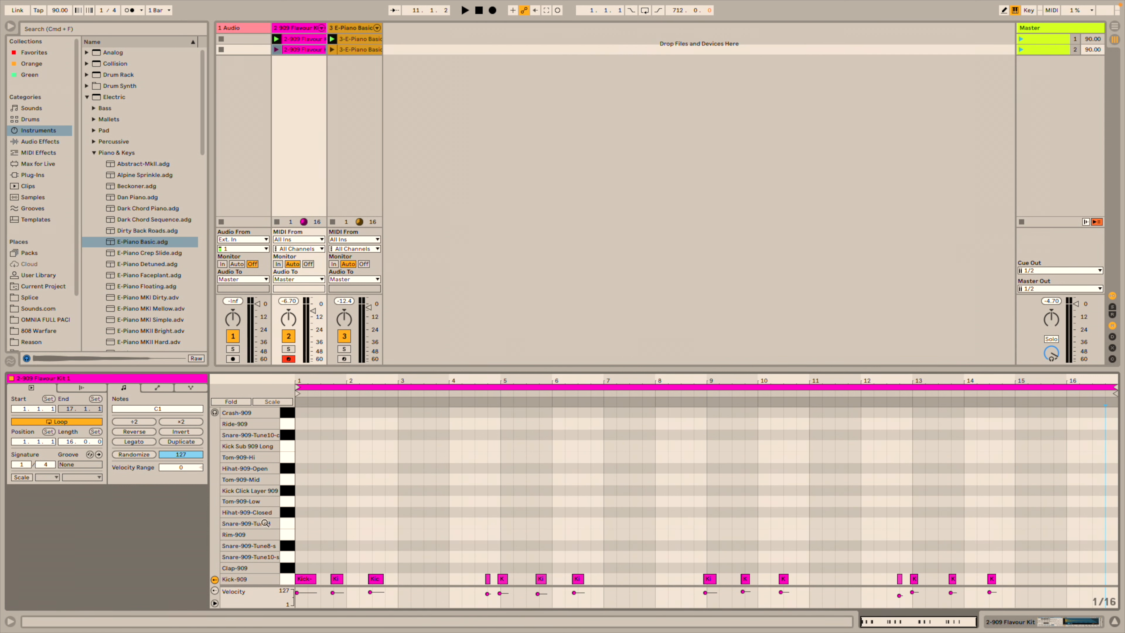
Add Rim-909 hits at bars 3, 4, 6, 8, 10, 12, 14 and 16, then select all the notes.
click(291, 531)
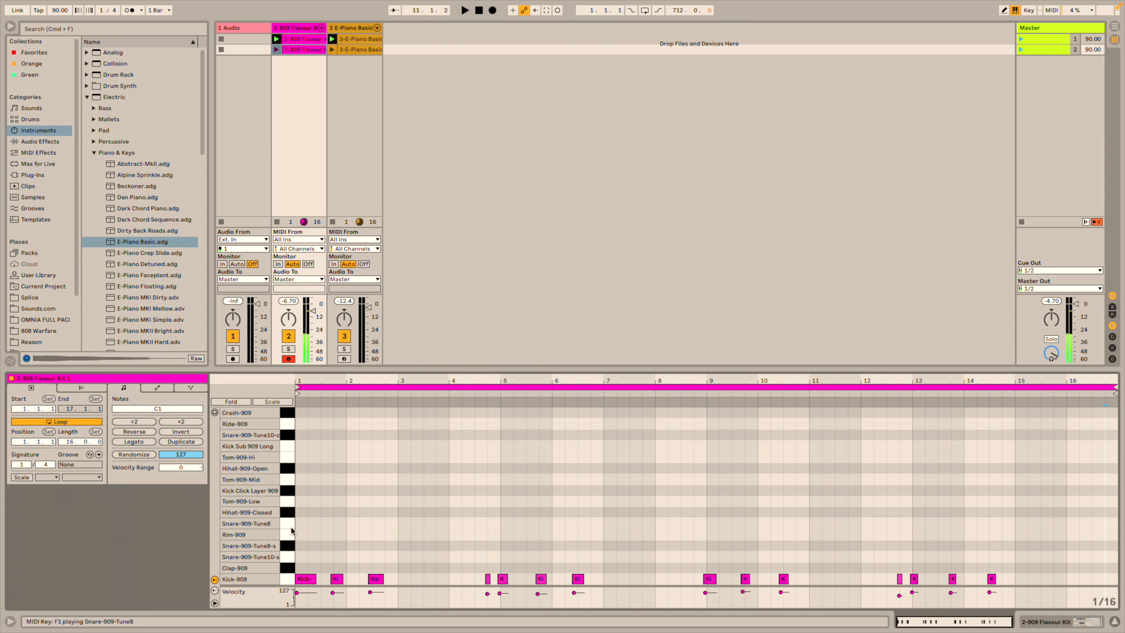
double_click(400, 535)
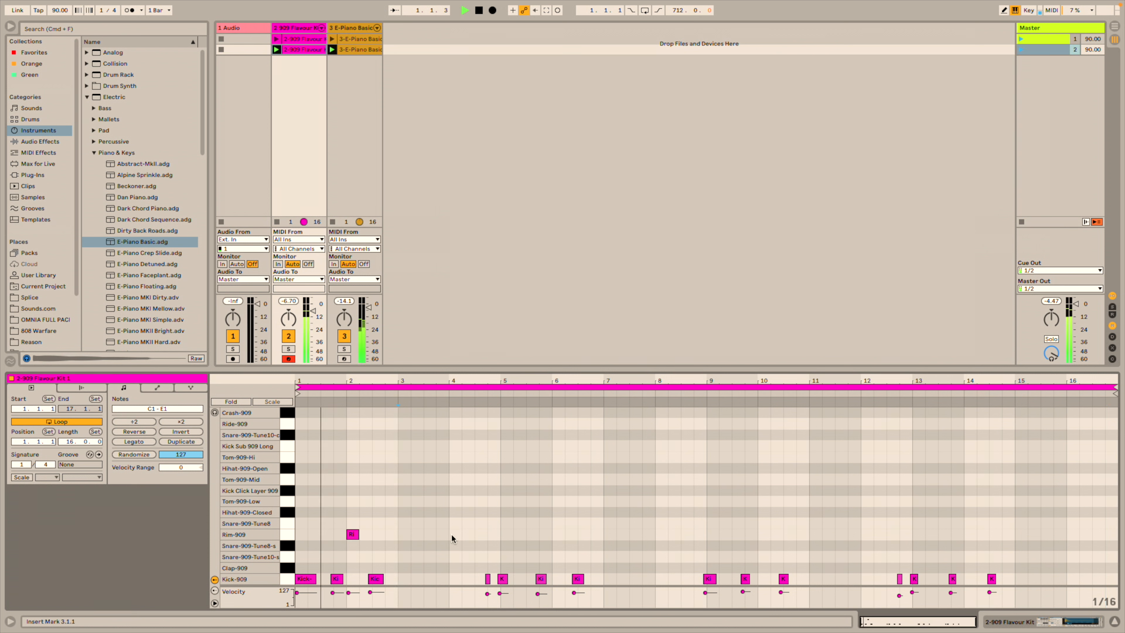
double_click(451, 534)
double_click(557, 535)
double_click(661, 534)
double_click(762, 534)
double_click(866, 535)
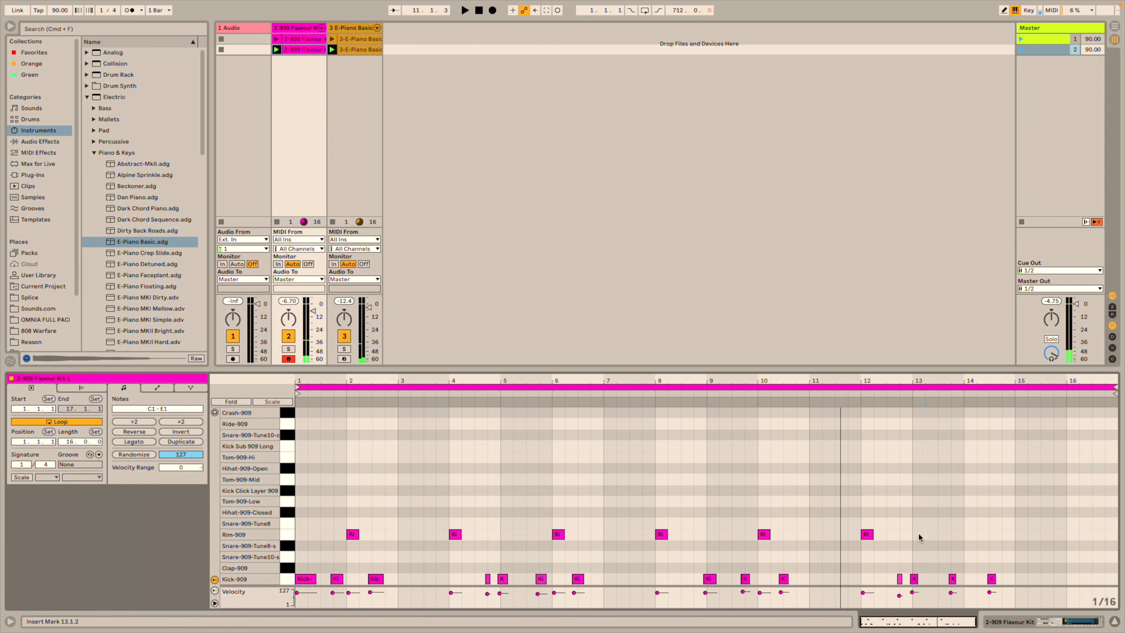
double_click(970, 535)
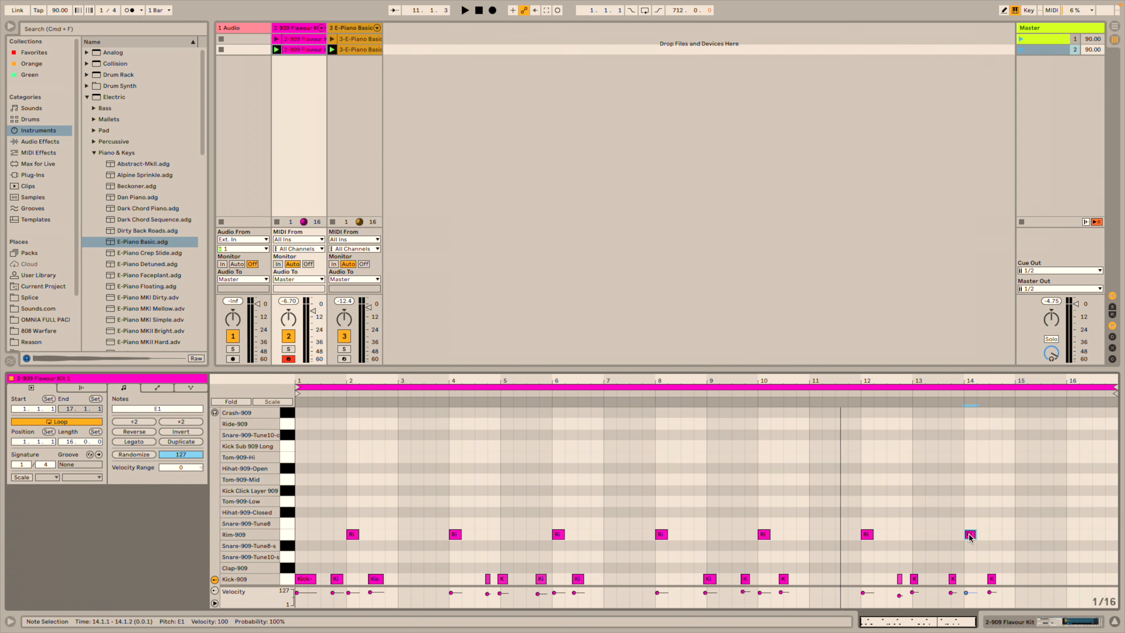
double_click(1073, 535)
drag(1098, 530, 294, 596)
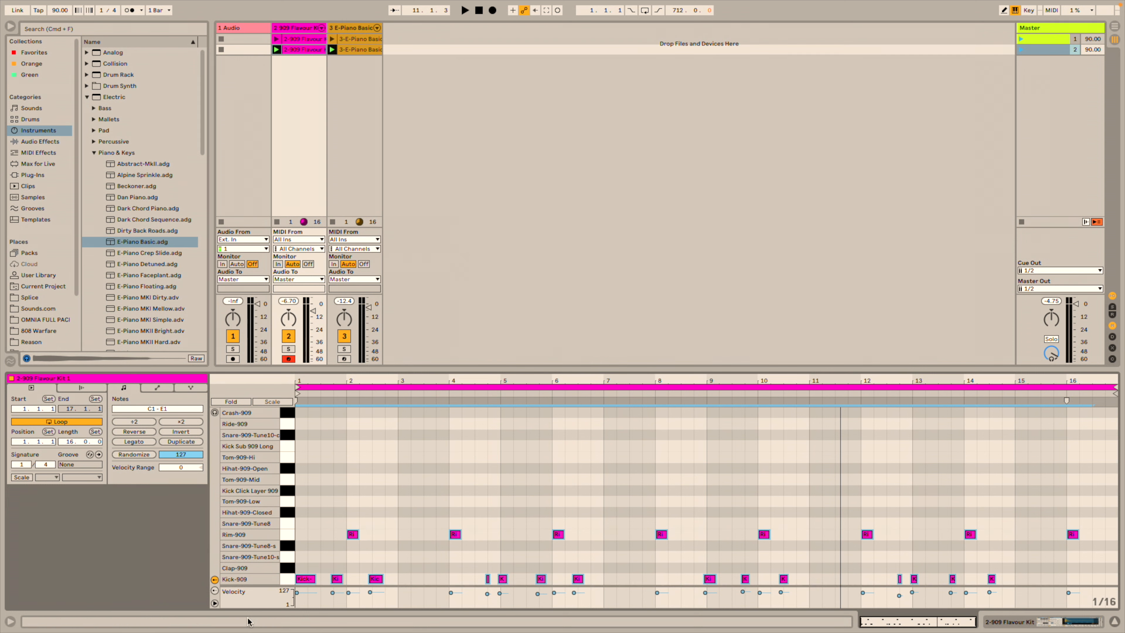
right_click(582, 481)
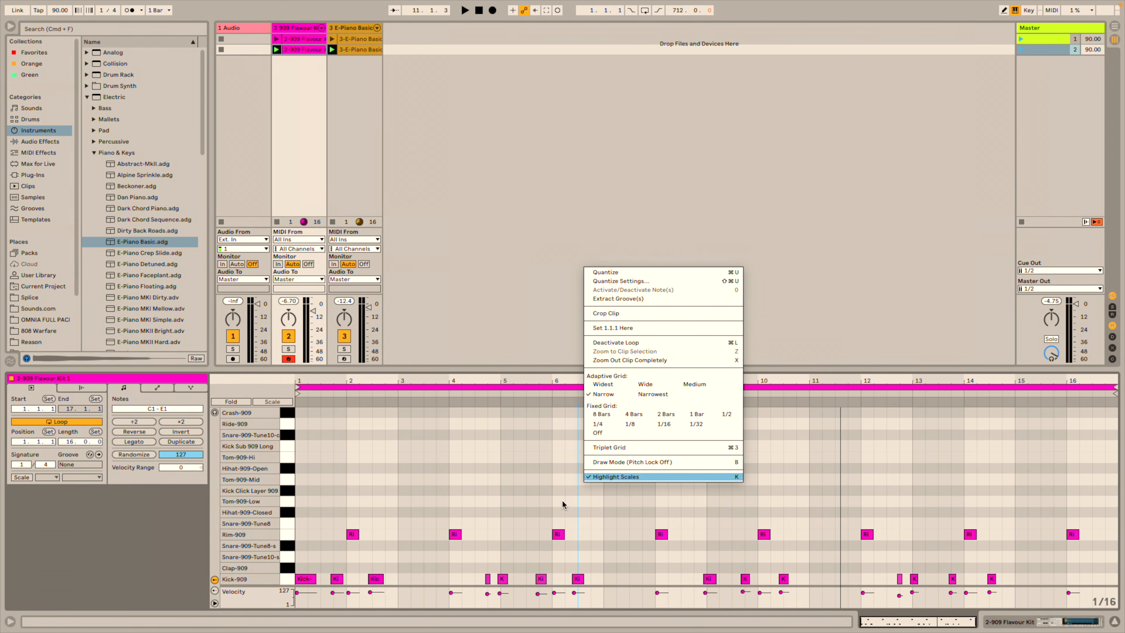
Quantize the selected Rim and Kick notes to the grid and play the pattern.
click(1073, 510)
drag(1094, 524, 294, 585)
right_click(467, 471)
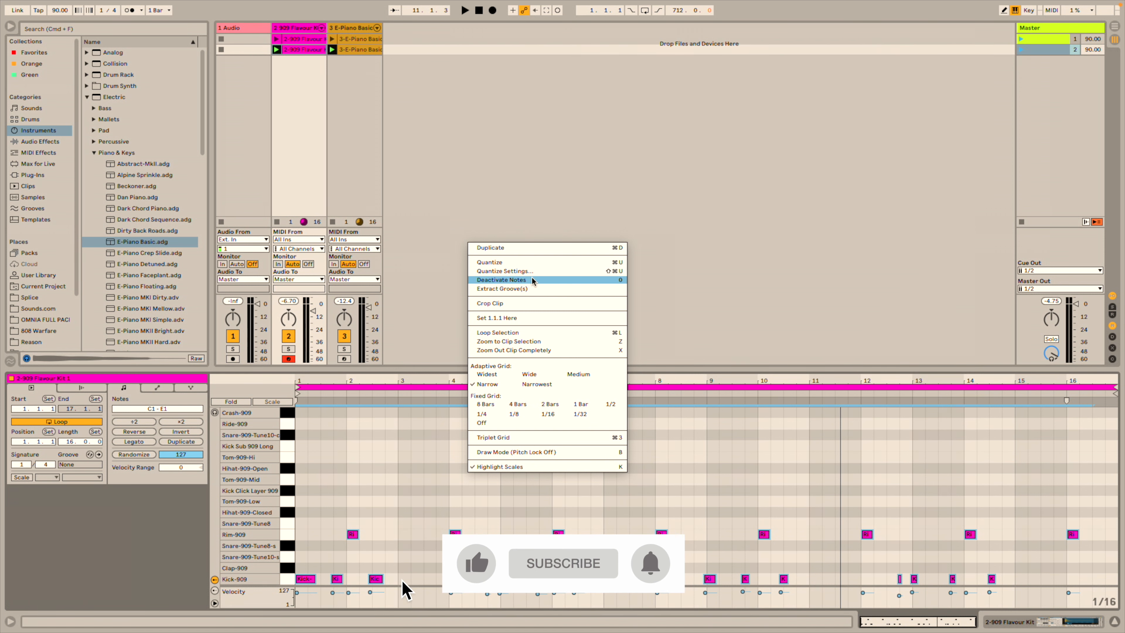
click(616, 262)
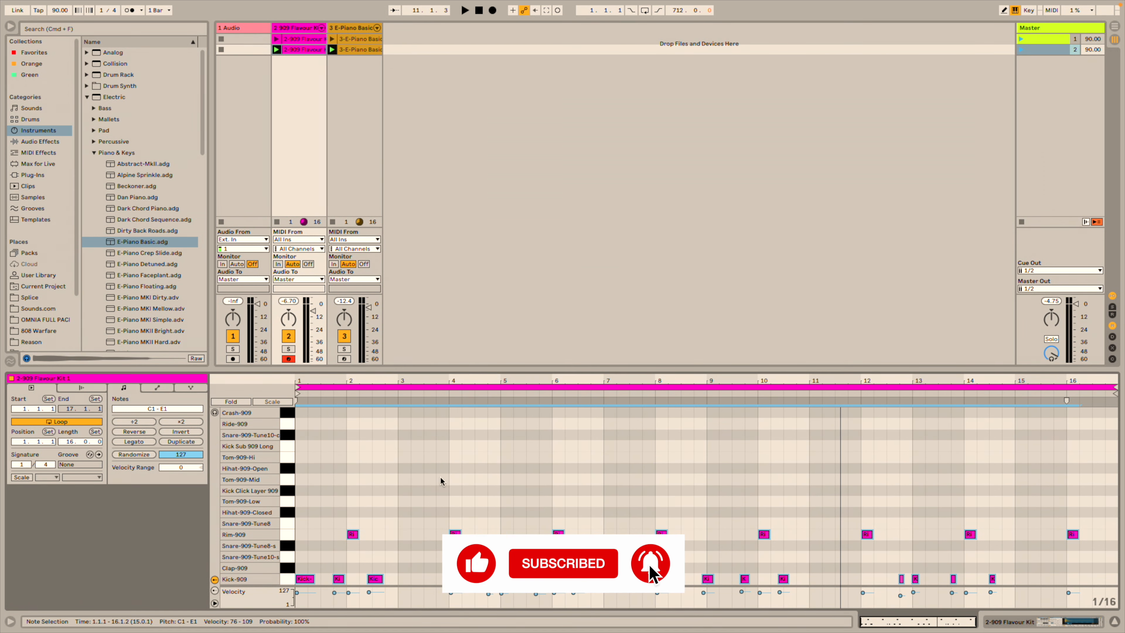
key(space)
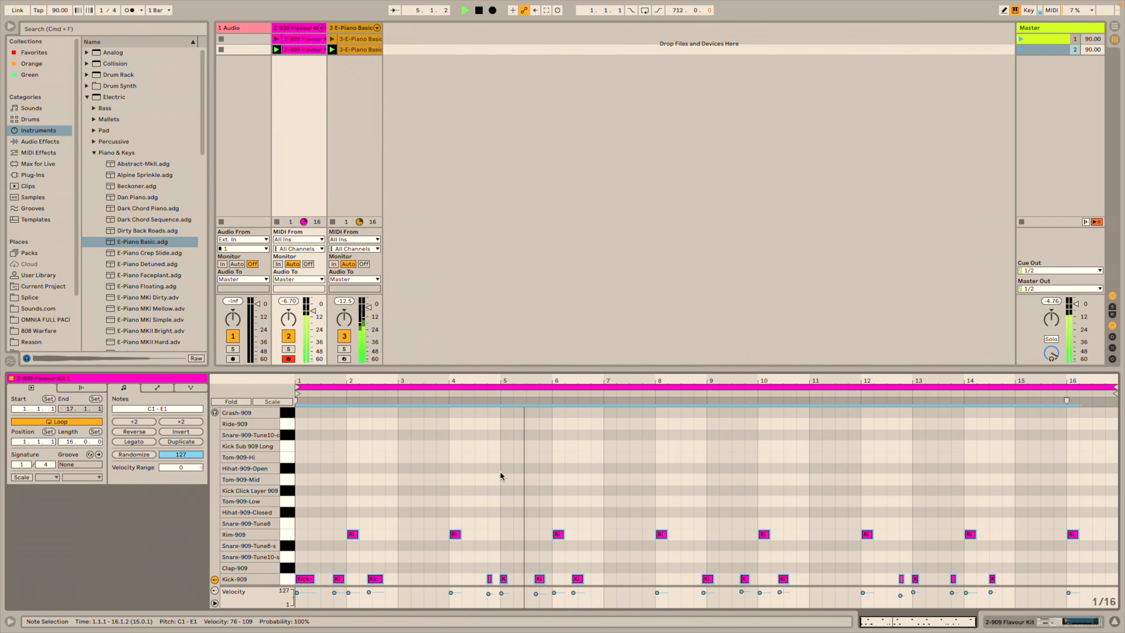
Quantize all the 909 drum notes to a 1/16 grid and play them back.
drag(1106, 526, 248, 590)
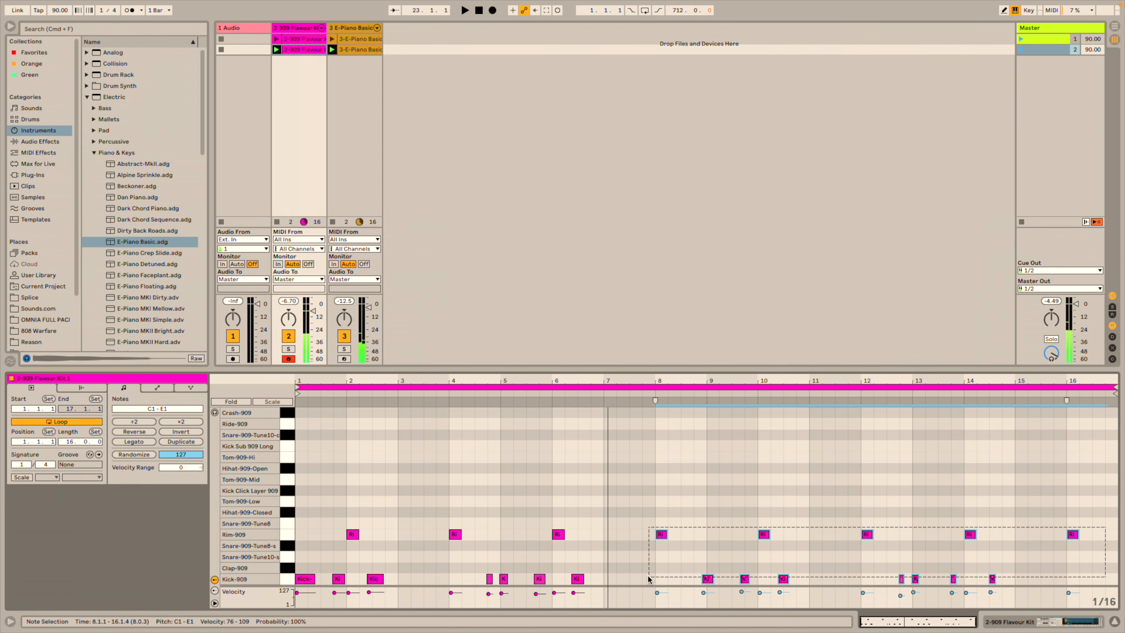
right_click(428, 462)
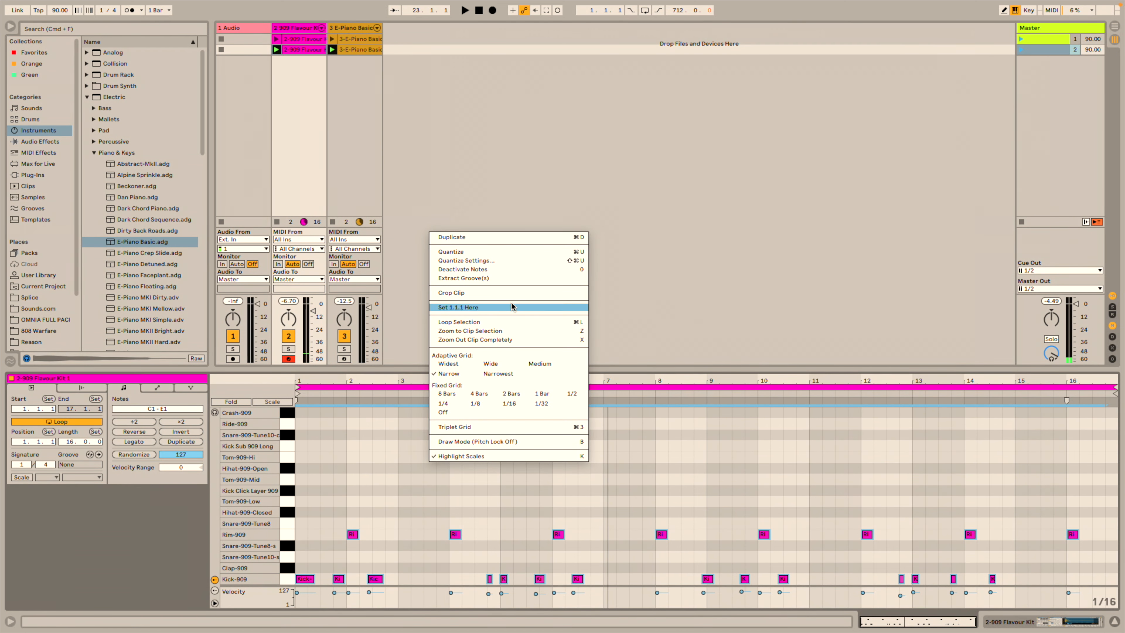
click(494, 261)
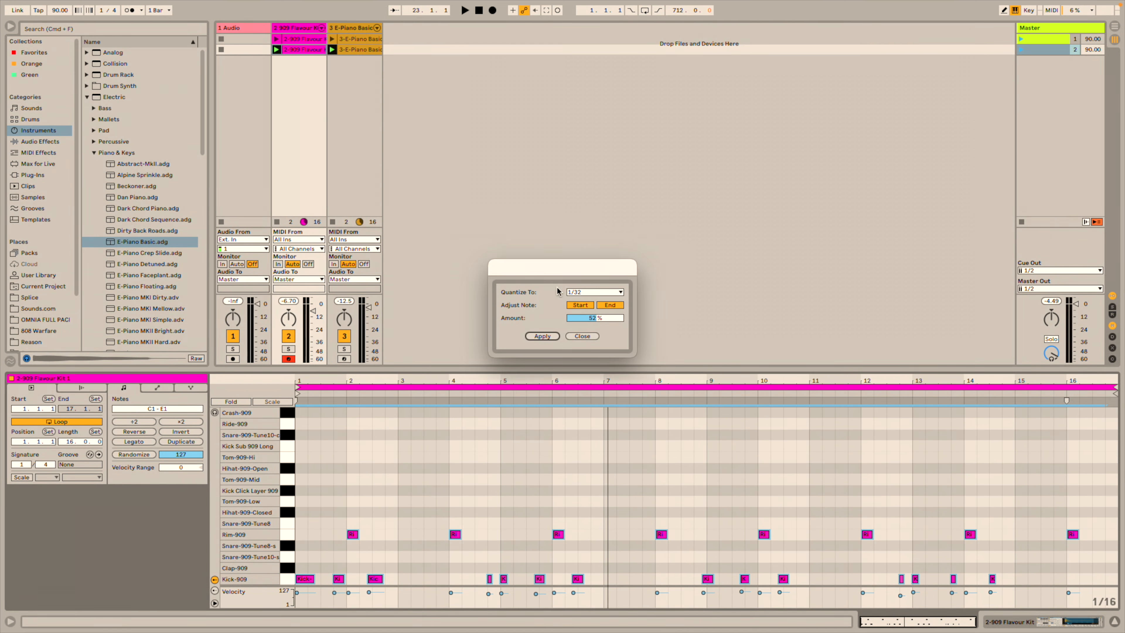
click(591, 296)
click(580, 349)
click(549, 337)
key(space)
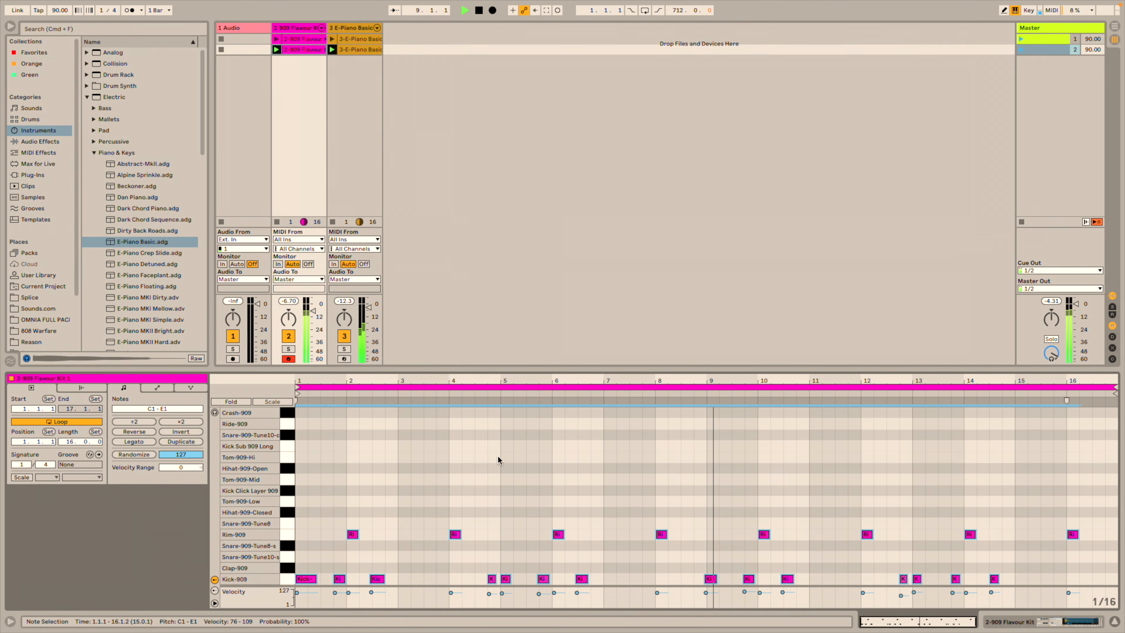
Quantize all the E-Piano Basic 4 chord notes and start playback.
click(364, 49)
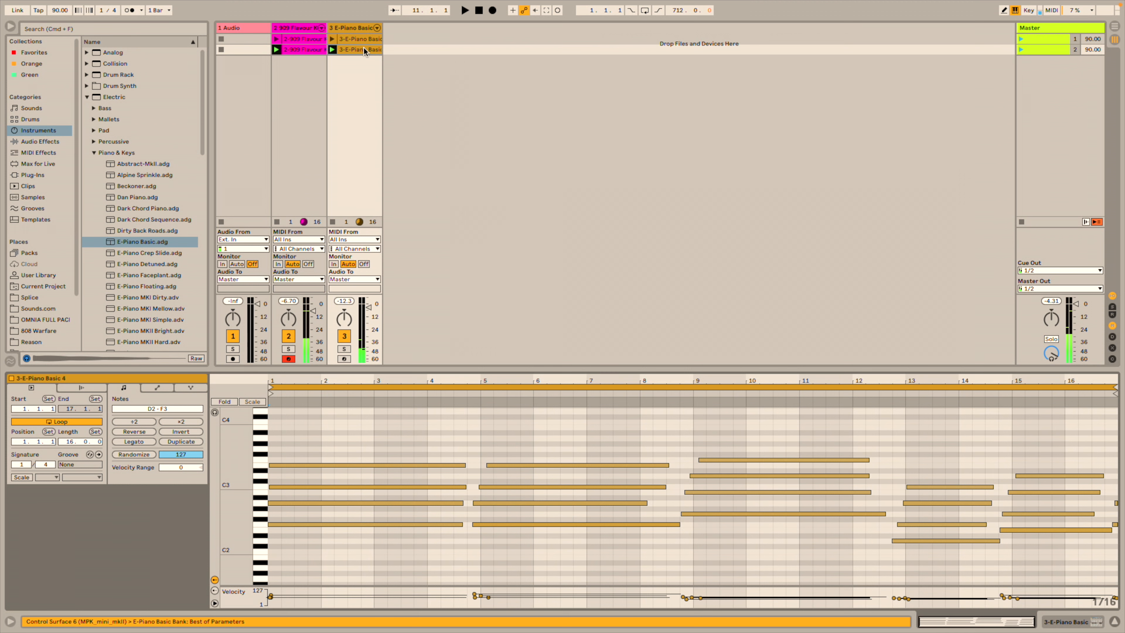
drag(307, 420, 1120, 624)
right_click(979, 582)
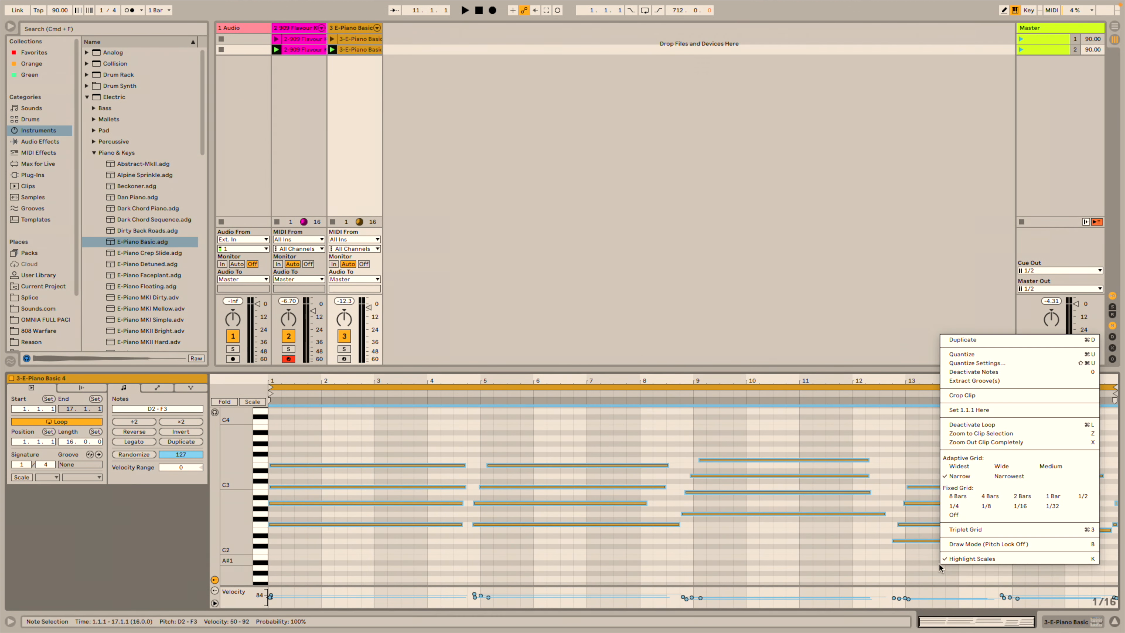
click(966, 356)
key(space)
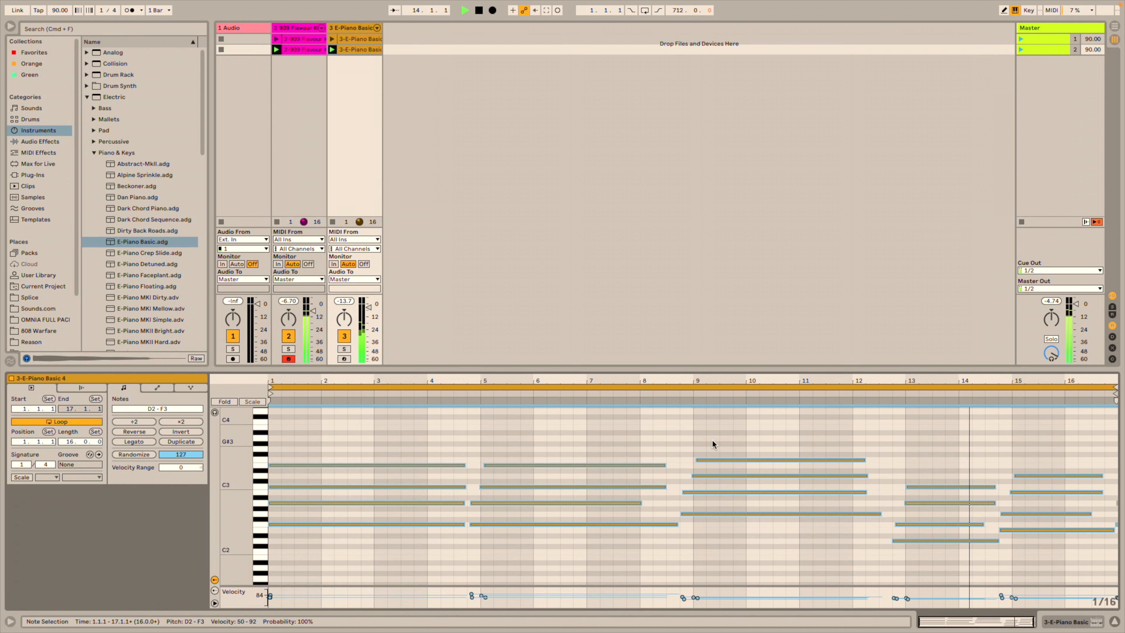
Stop playback, select scenes 2 and 1, and clear the clip selection.
key(space)
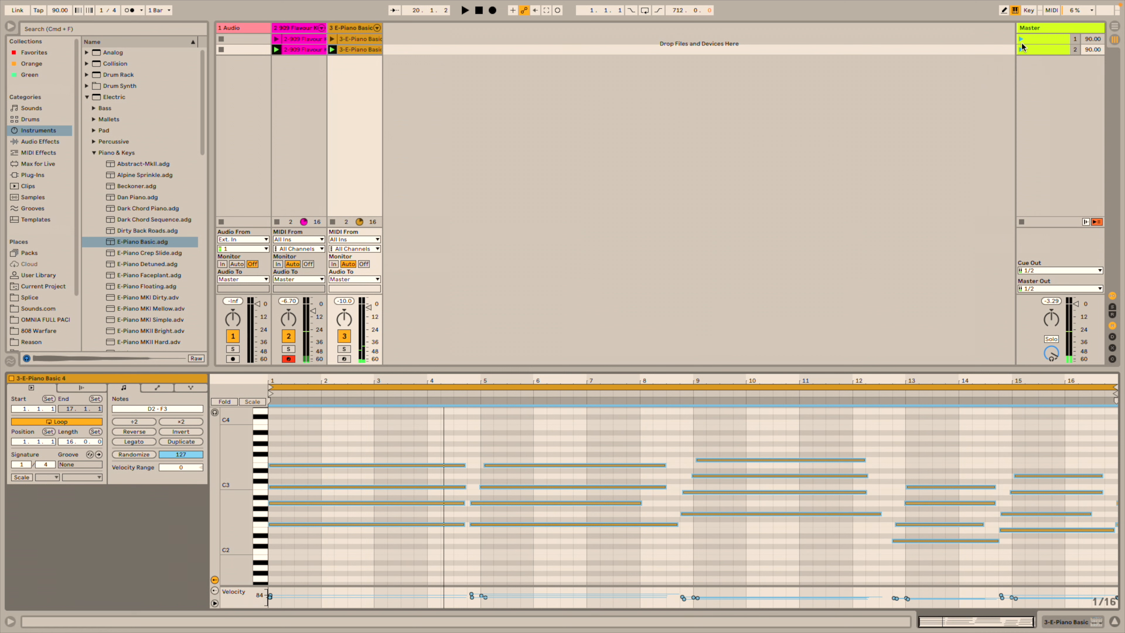
click(1034, 51)
click(1034, 38)
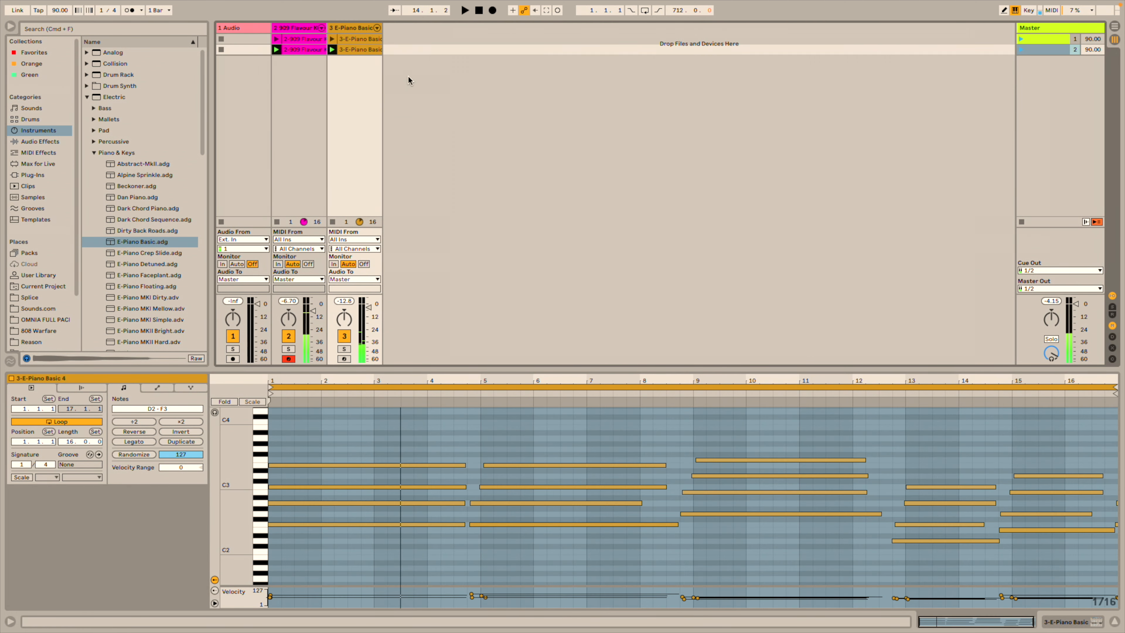
right_click(408, 75)
click(390, 60)
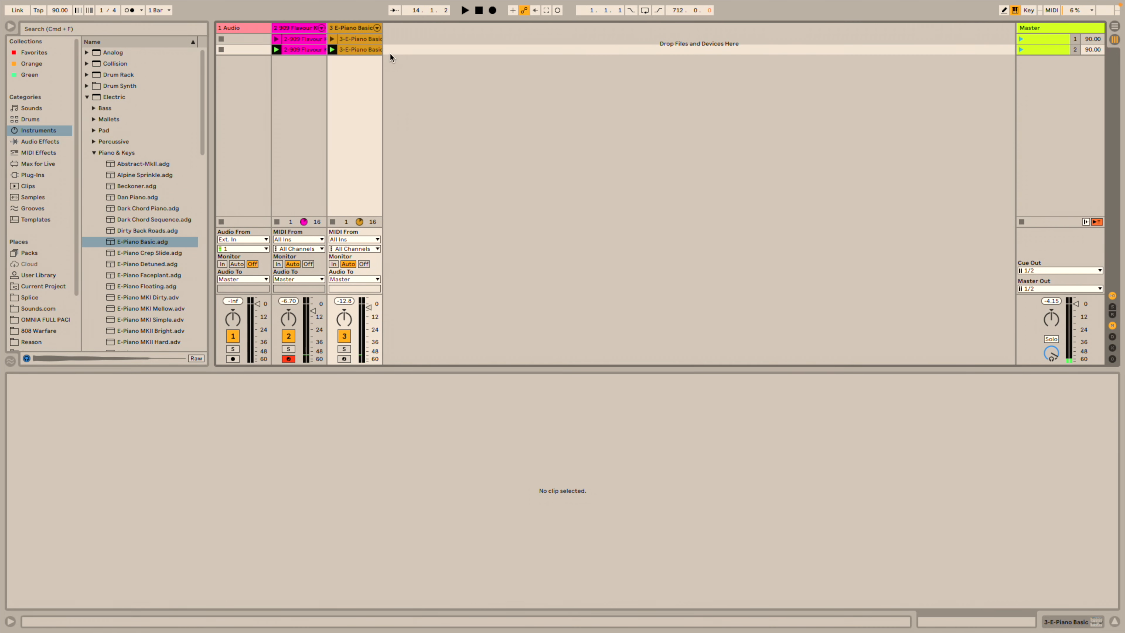
Insert a new MIDI track for Uniform Bass and record into its scene 2 clip slot.
right_click(393, 49)
click(420, 65)
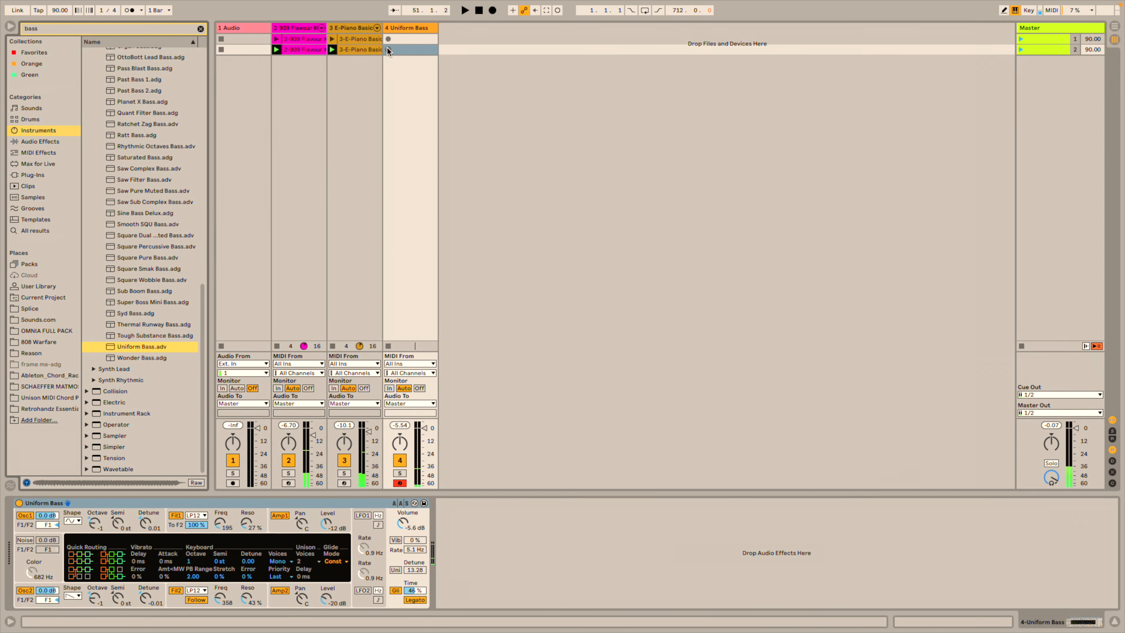
click(388, 49)
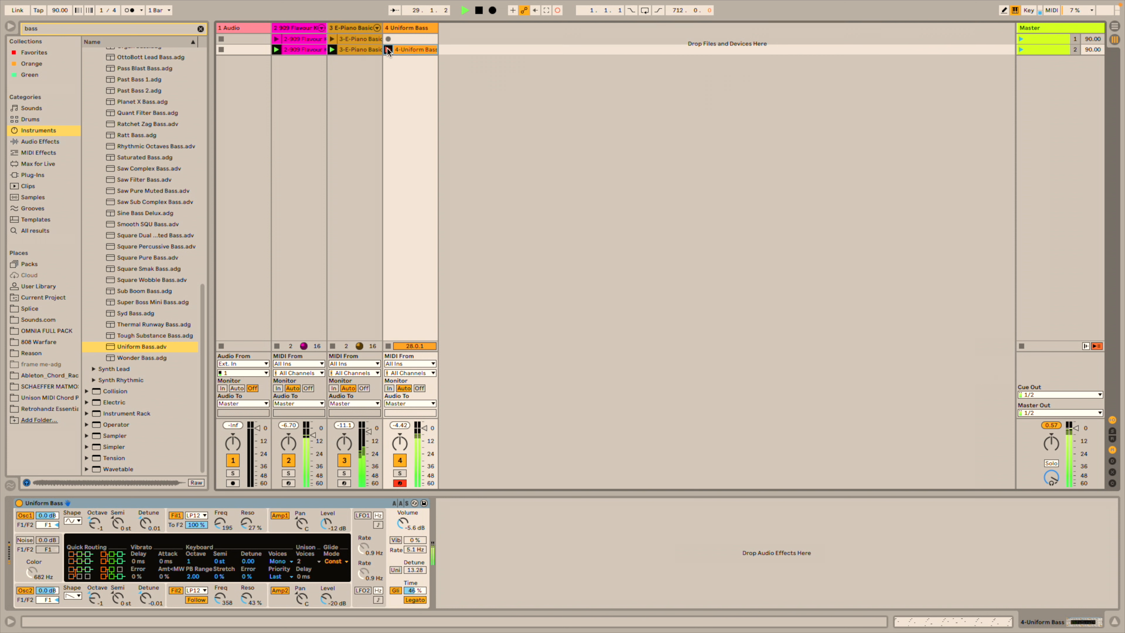
Stop recording, set the bass clip's loop to bars 1–16, and start playback.
click(388, 50)
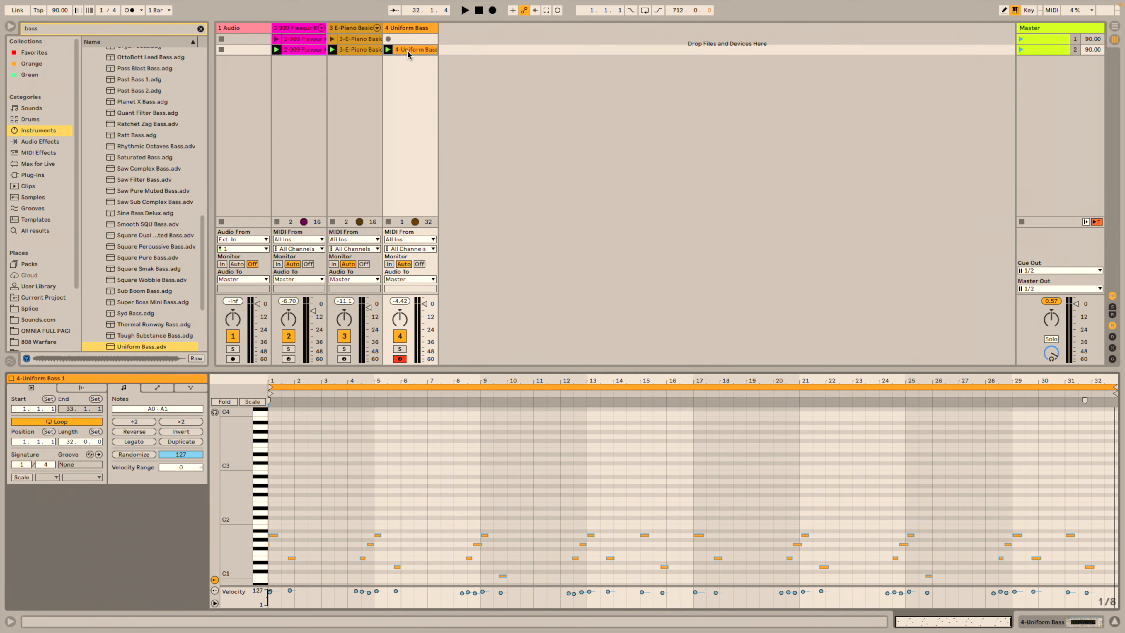
drag(1106, 389, 691, 421)
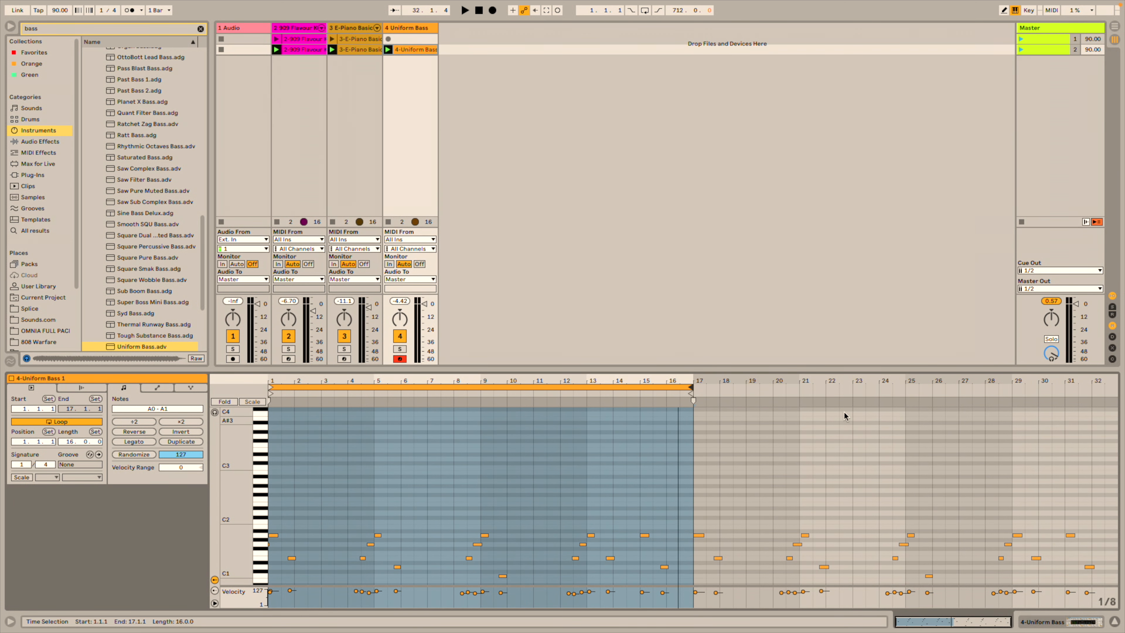
key(ctrl+d)
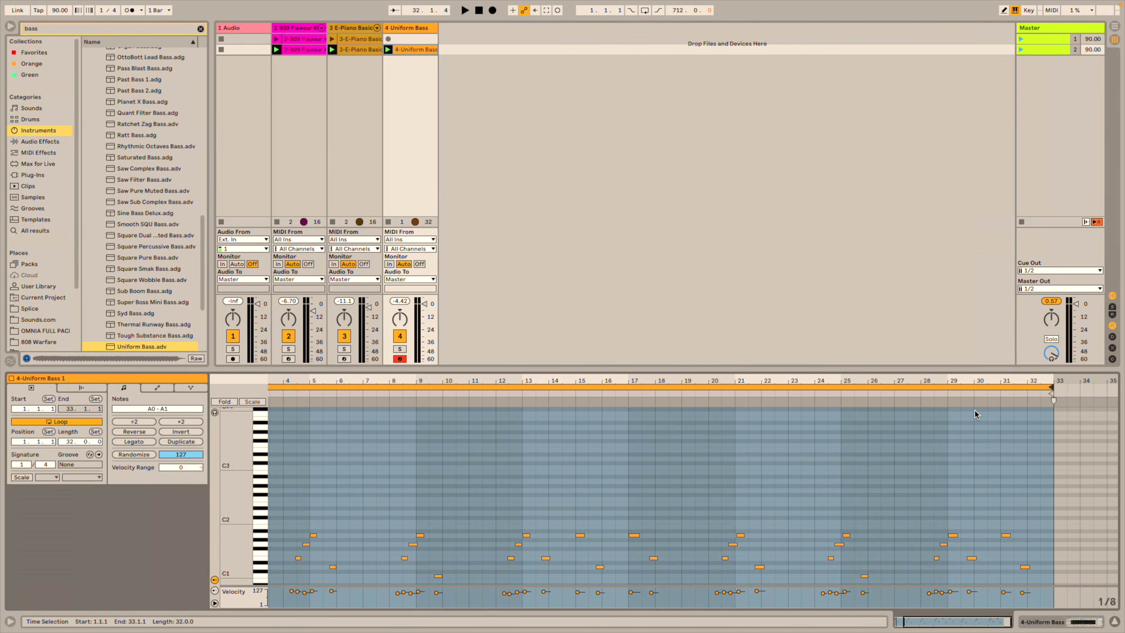
drag(1049, 390, 632, 430)
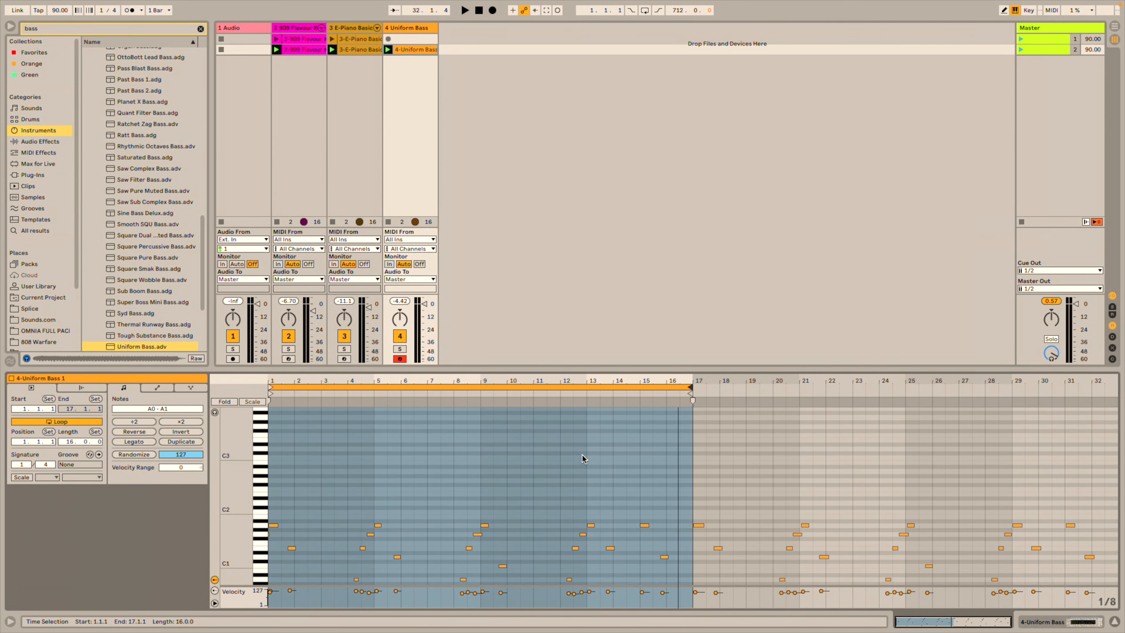
key(space)
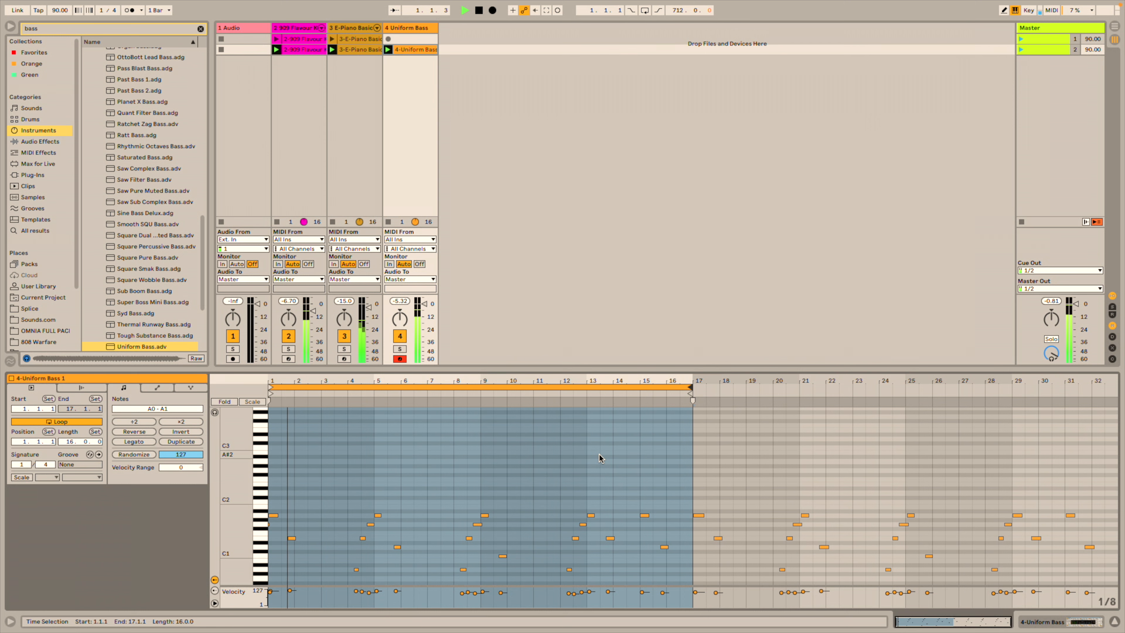
Crop the bass clip to bars 1–16 and enlarge the session area above the editor.
right_click(641, 444)
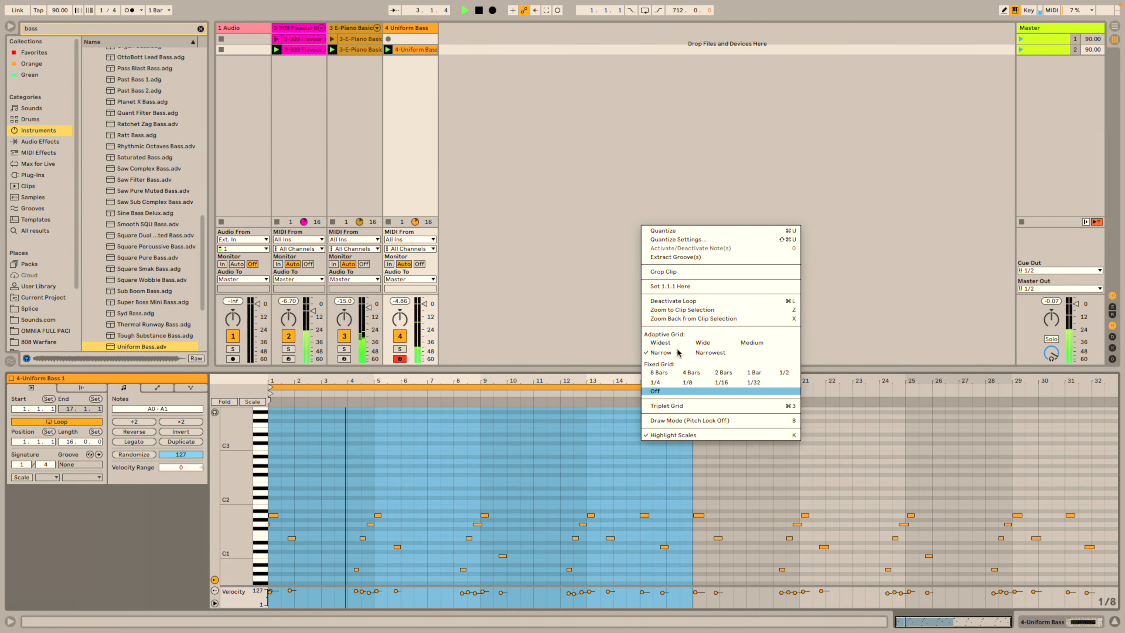
click(682, 271)
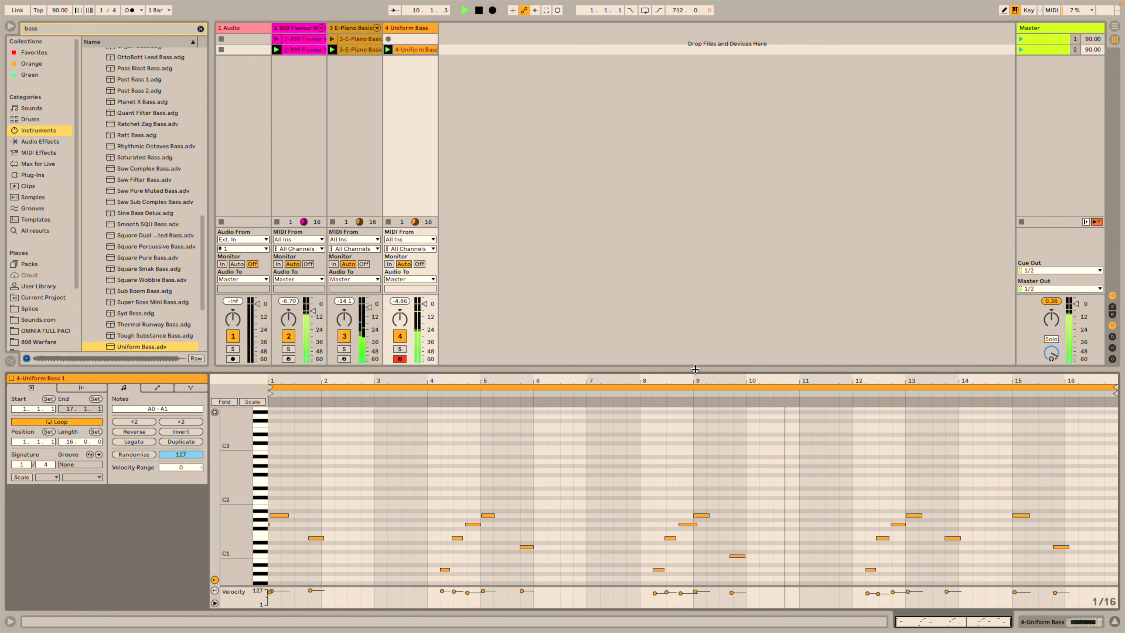
drag(696, 369, 685, 407)
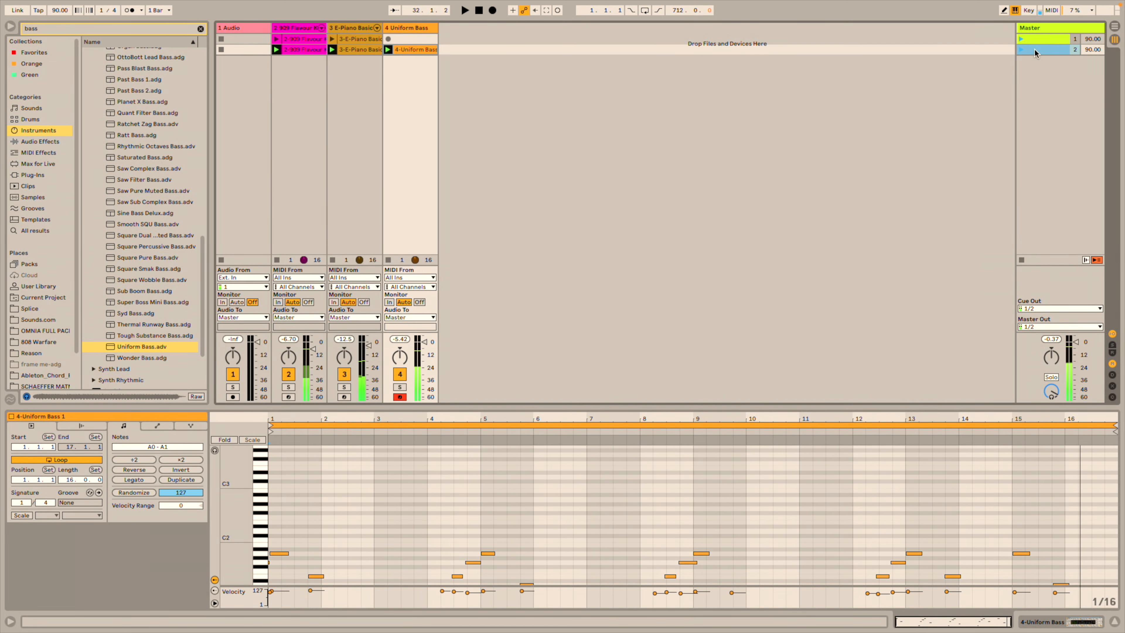
In a duplicated scene 3, add Tom-909-Hi hits across bars 1–7 and offbeat closed hi-hat copies.
key(ctrl+d)
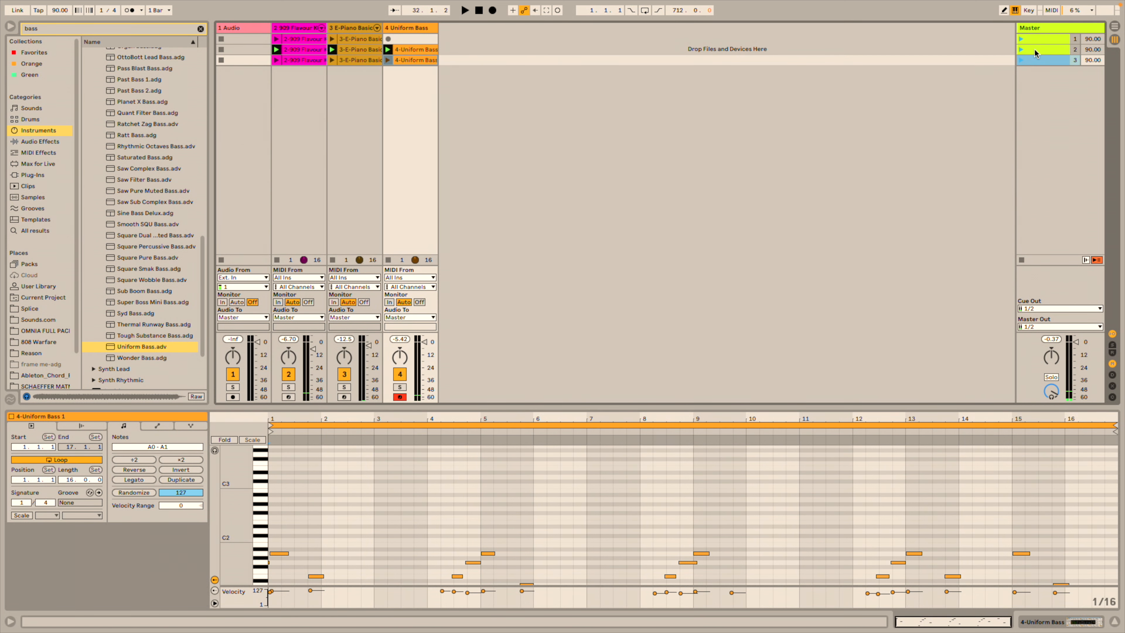
click(309, 61)
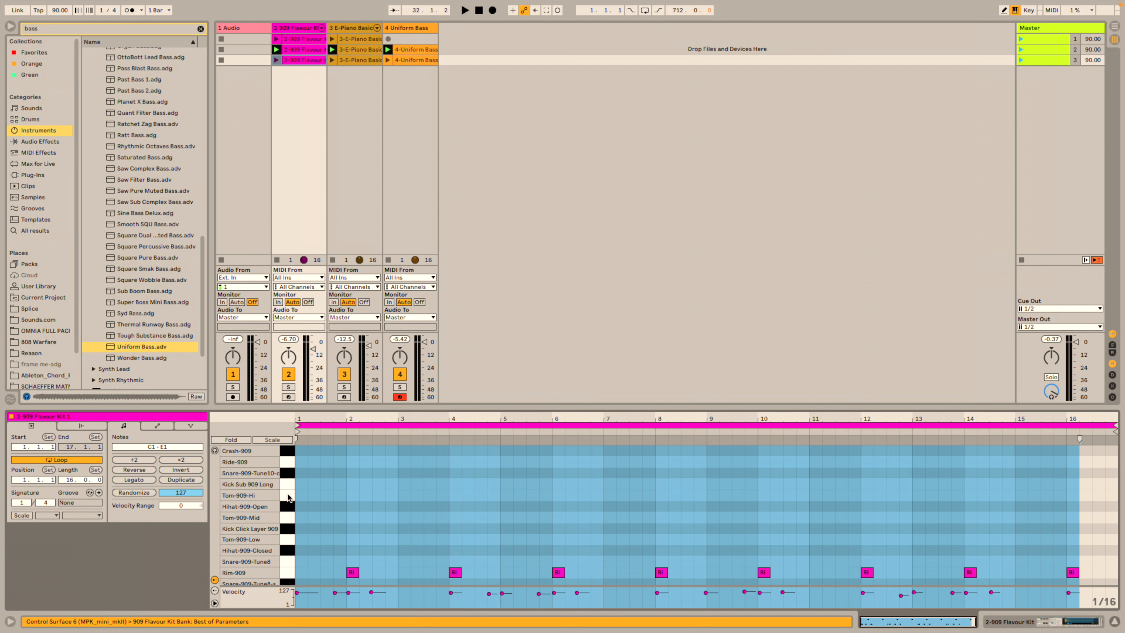
double_click(350, 496)
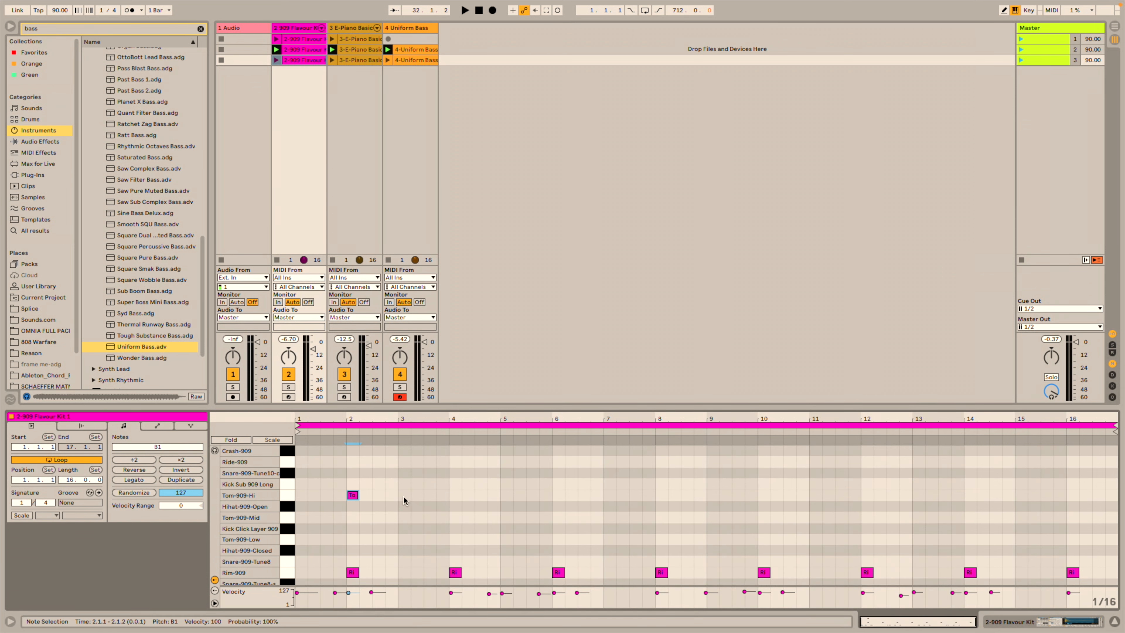
double_click(451, 495)
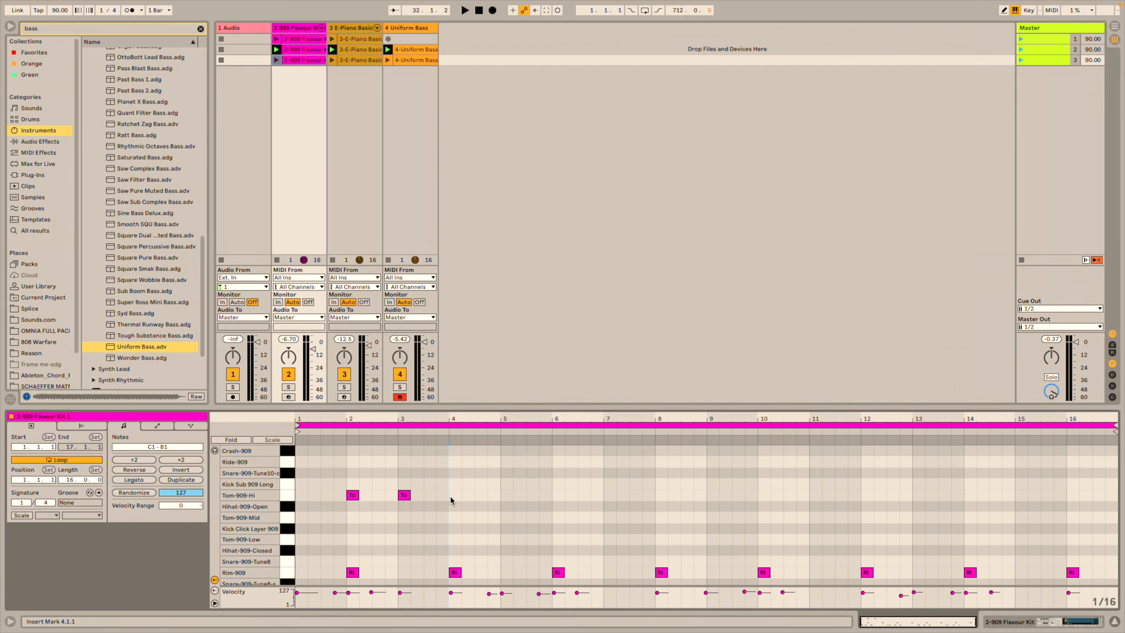
double_click(506, 495)
double_click(557, 496)
double_click(609, 495)
double_click(303, 496)
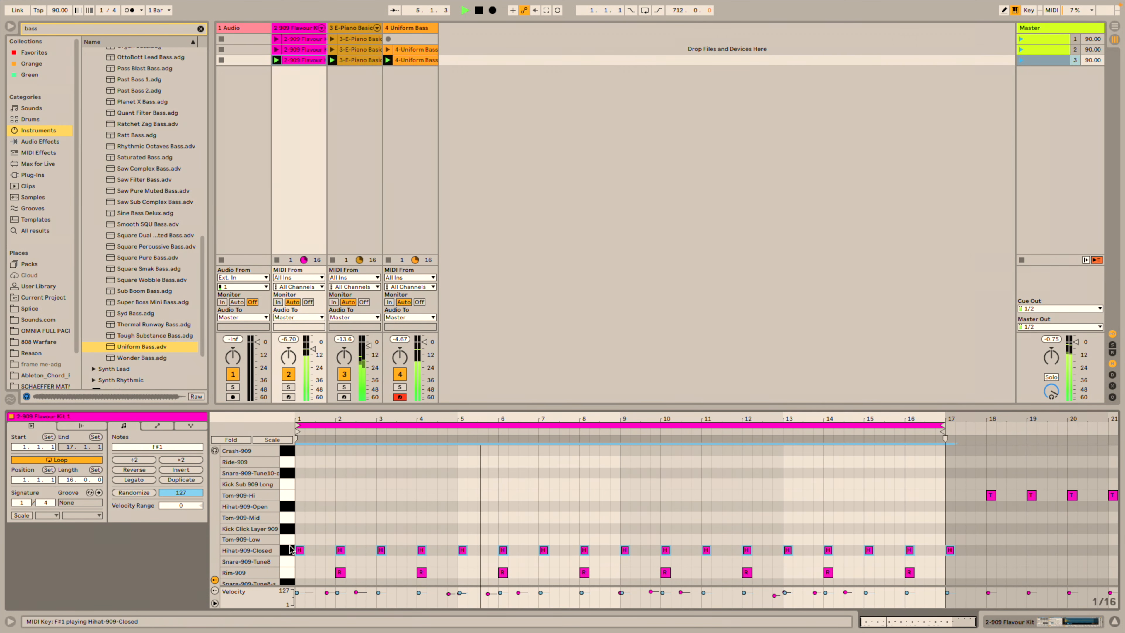
drag(299, 551, 318, 552)
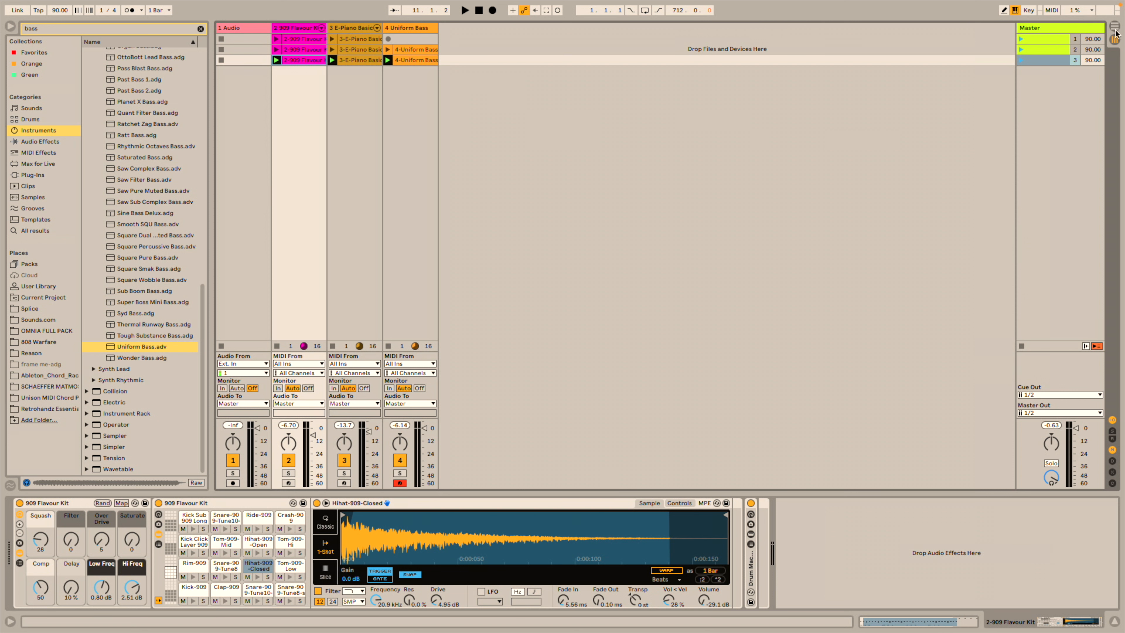
click(1116, 39)
click(1114, 41)
click(384, 56)
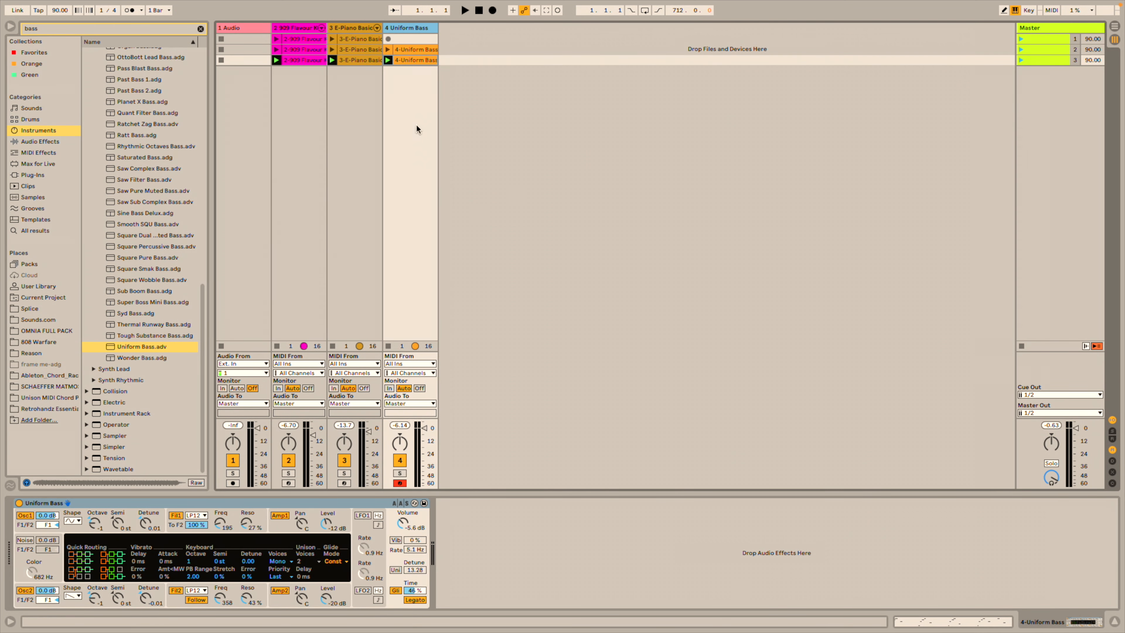
click(388, 39)
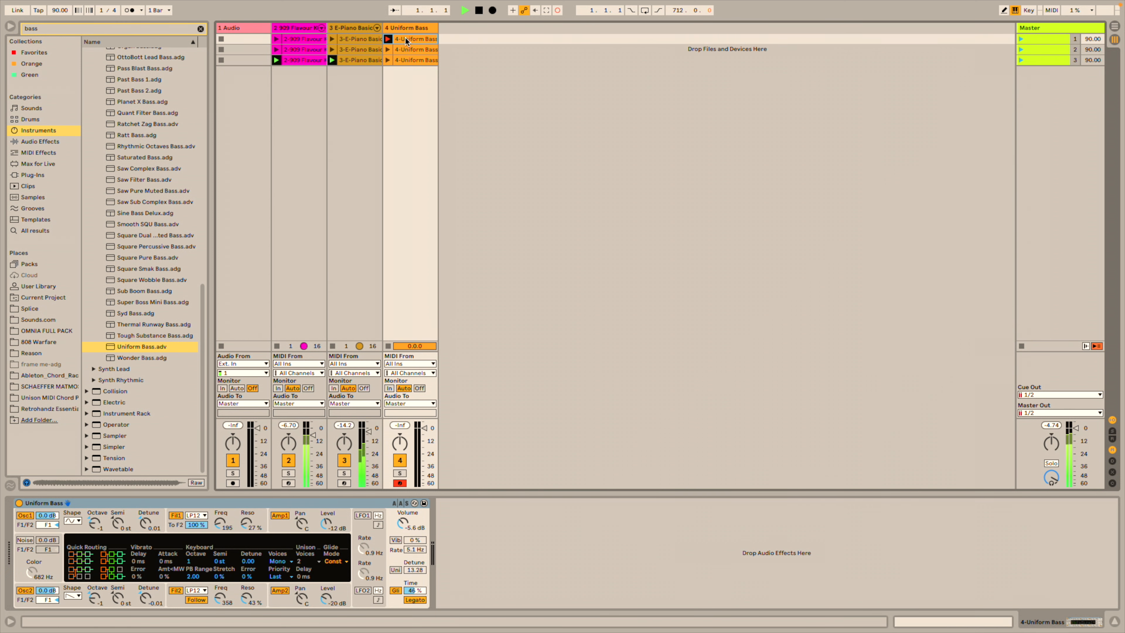
double_click(408, 40)
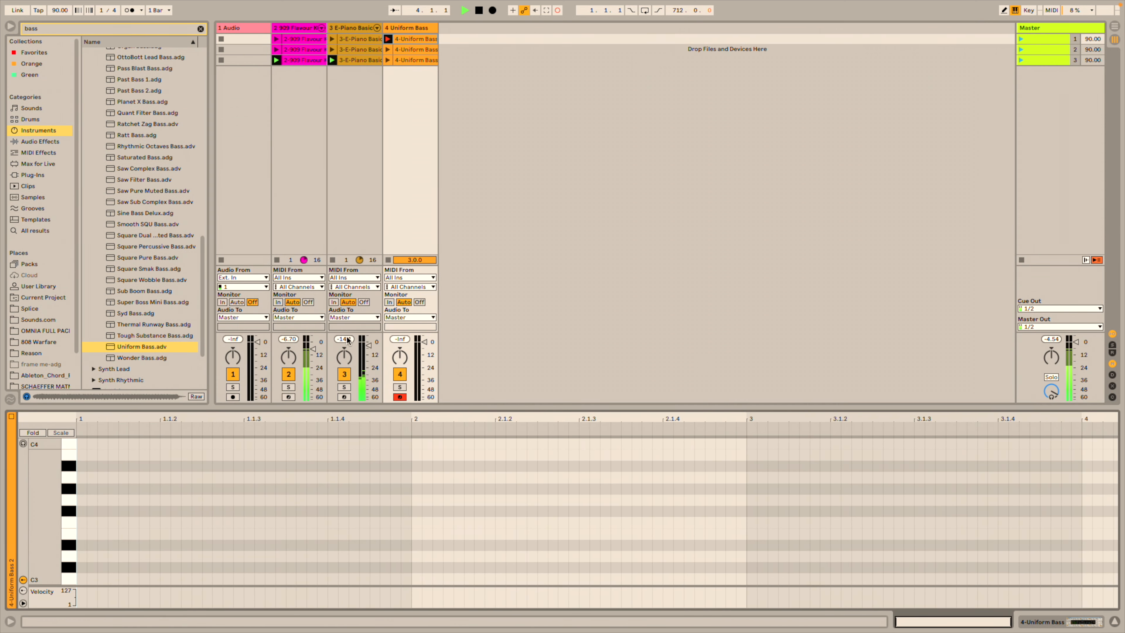
key(space)
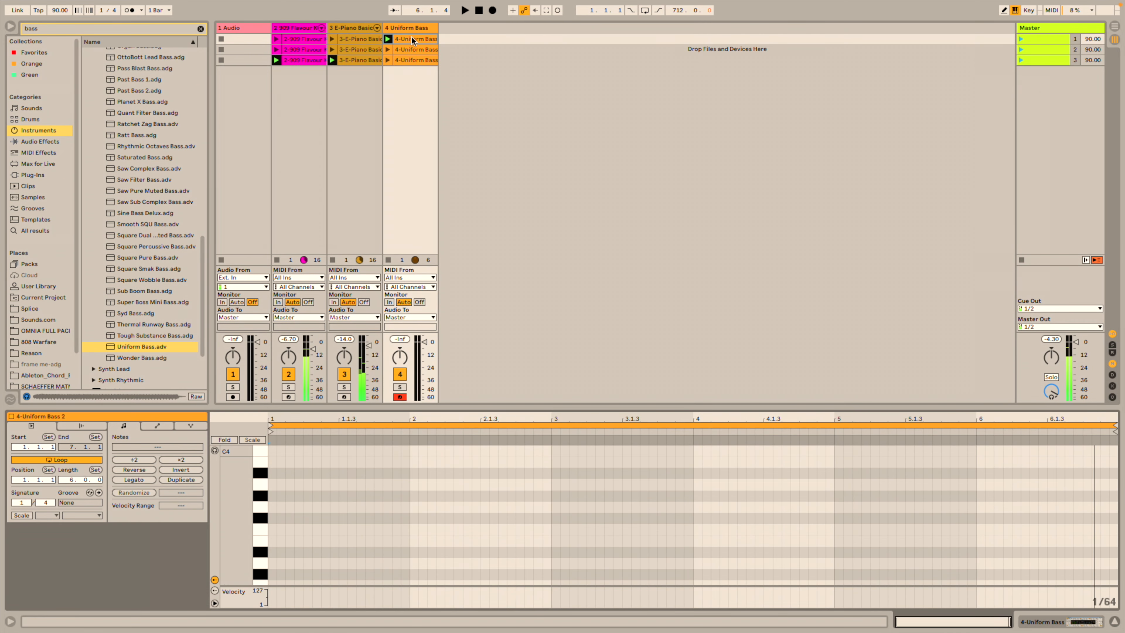
key(ctrl+z)
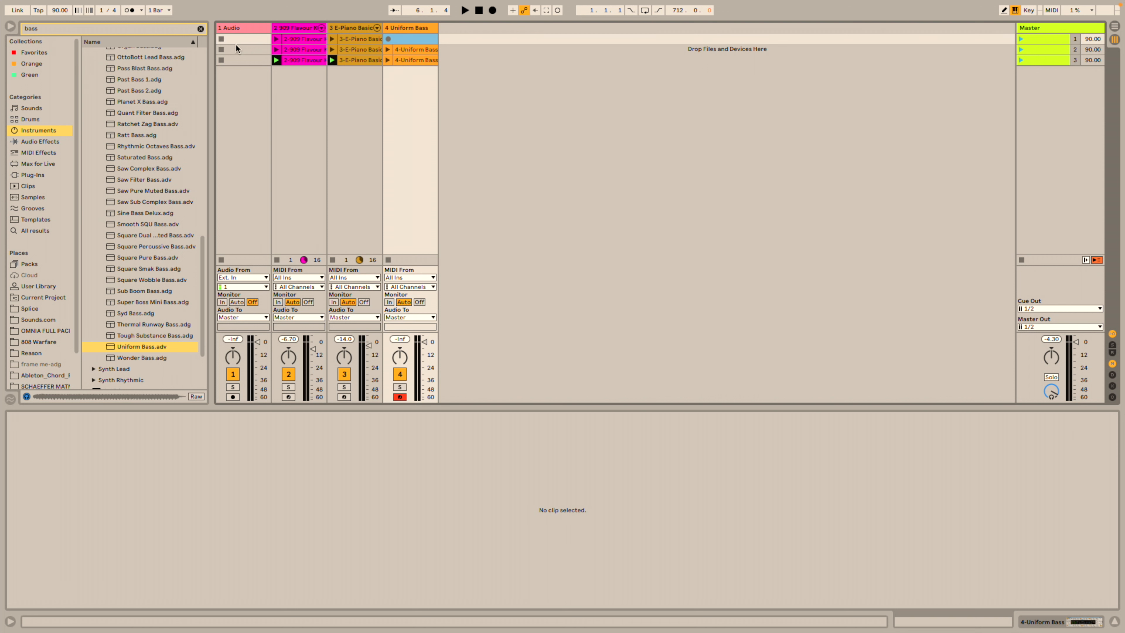
Insert a new empty scene and select scene 3.
right_click(1054, 99)
click(950, 166)
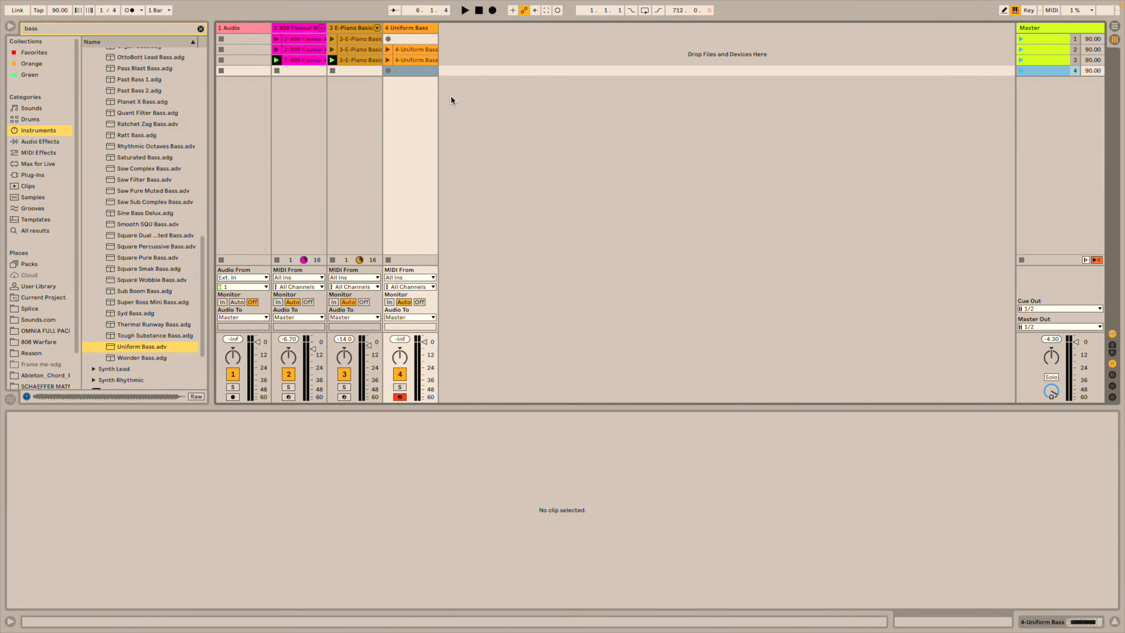
click(1041, 61)
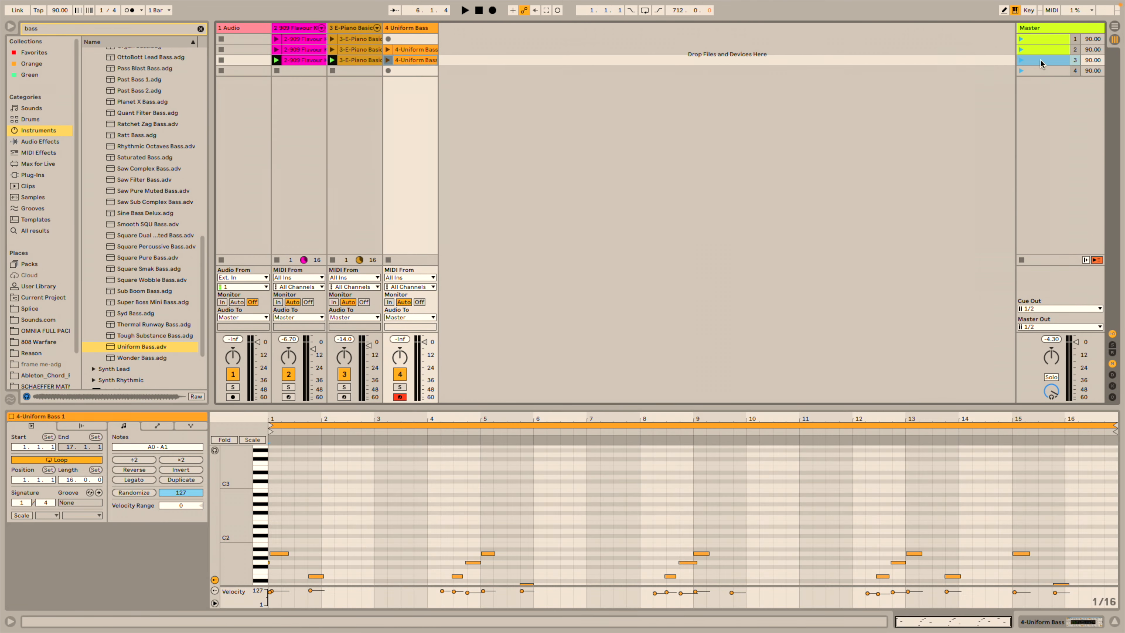
Launch scene 3 with its E-Piano clip stopped, then stop and restart playback.
click(1021, 59)
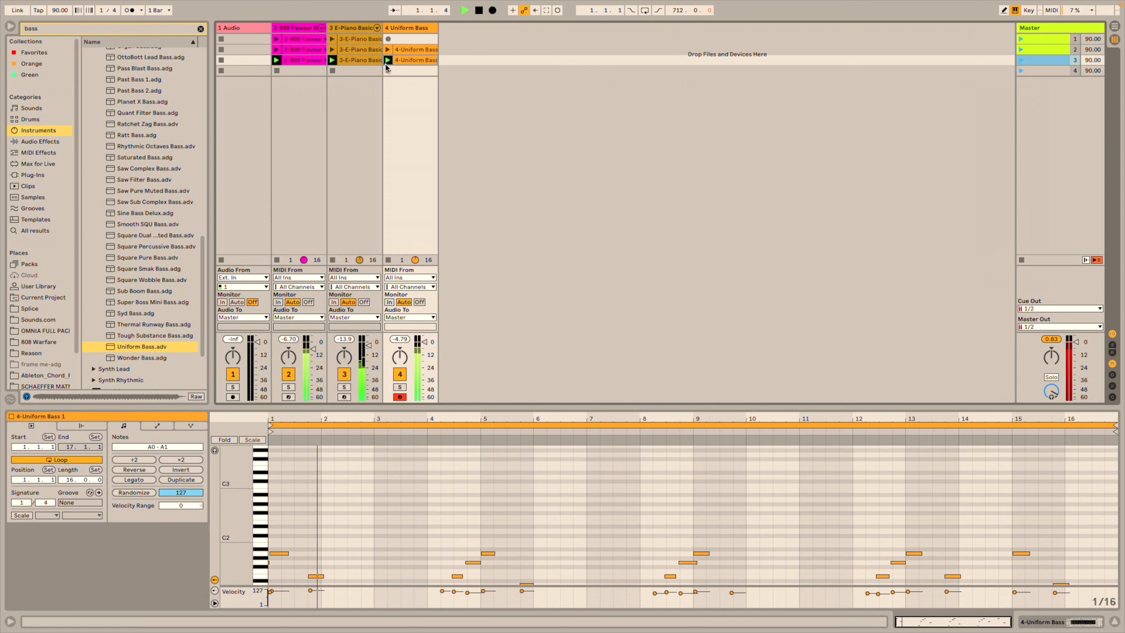
click(333, 71)
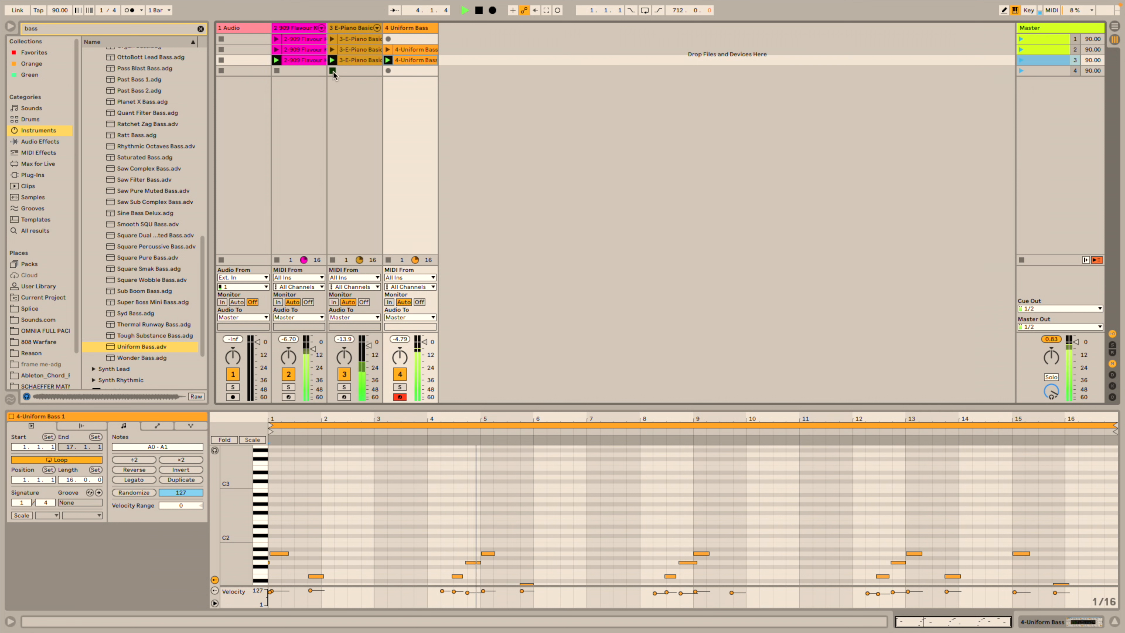
key(space)
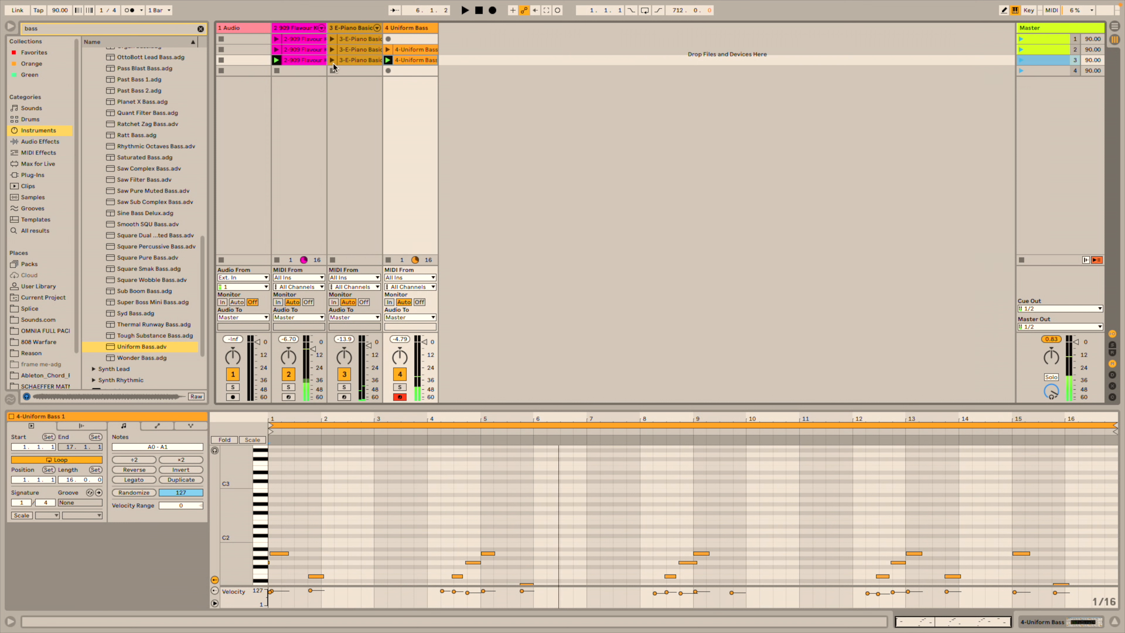
key(space)
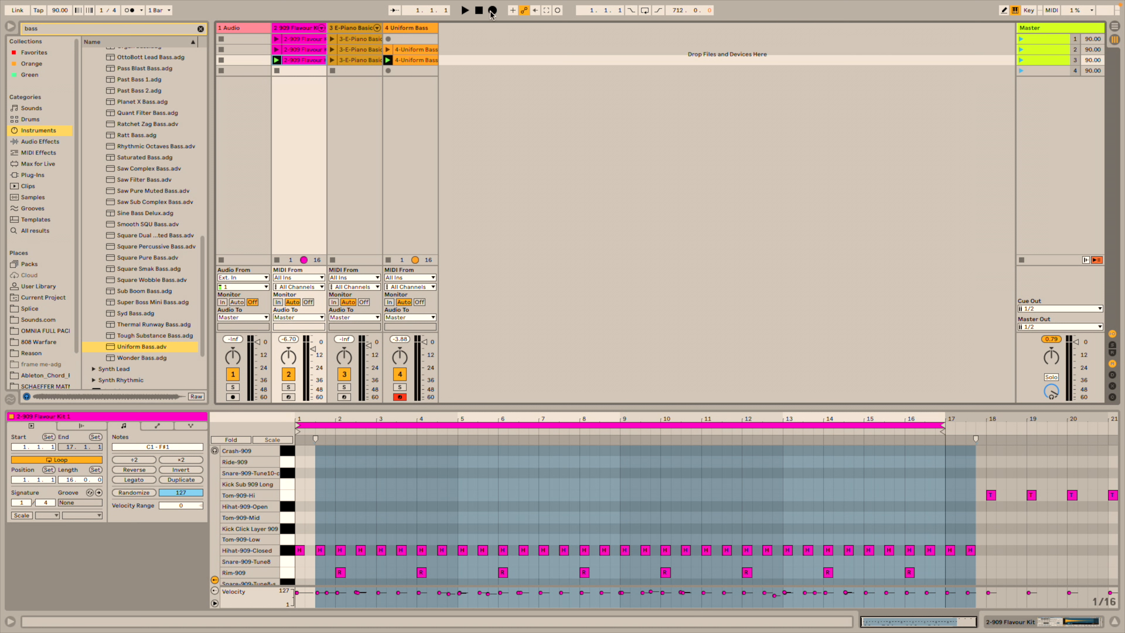
Launch scene 1 and start recording it into the Arrangement.
click(1021, 39)
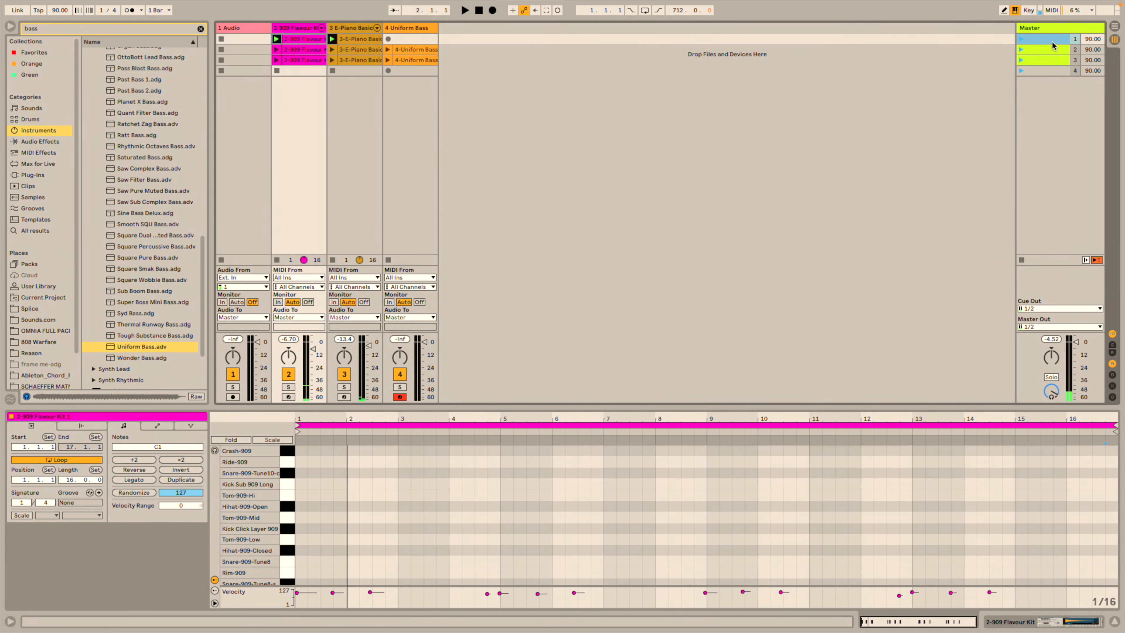
click(492, 10)
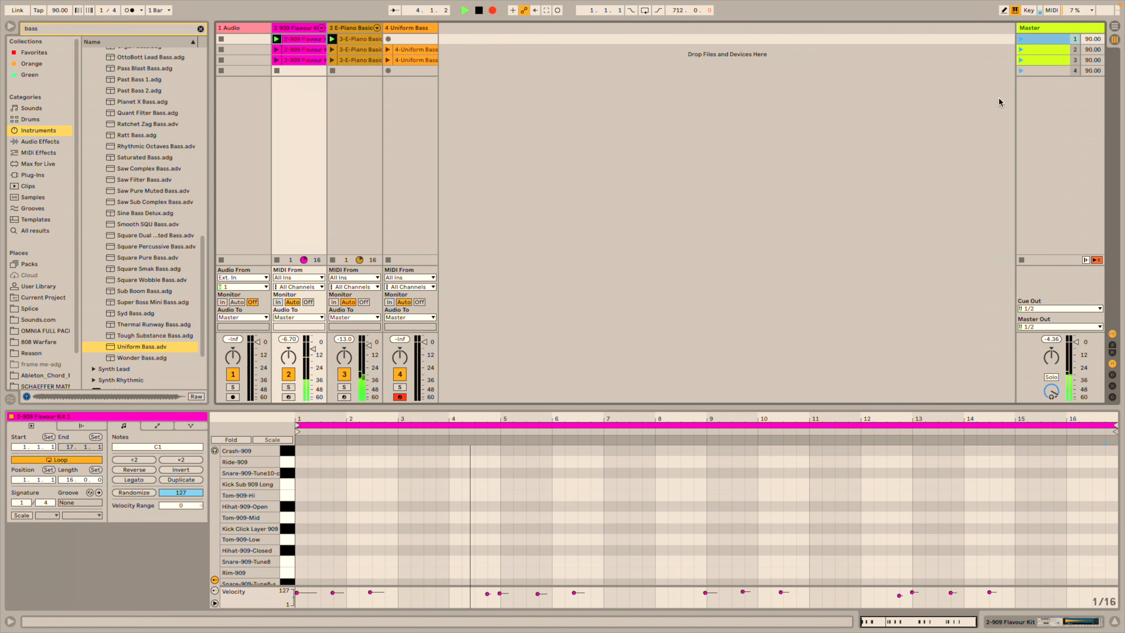
click(1114, 27)
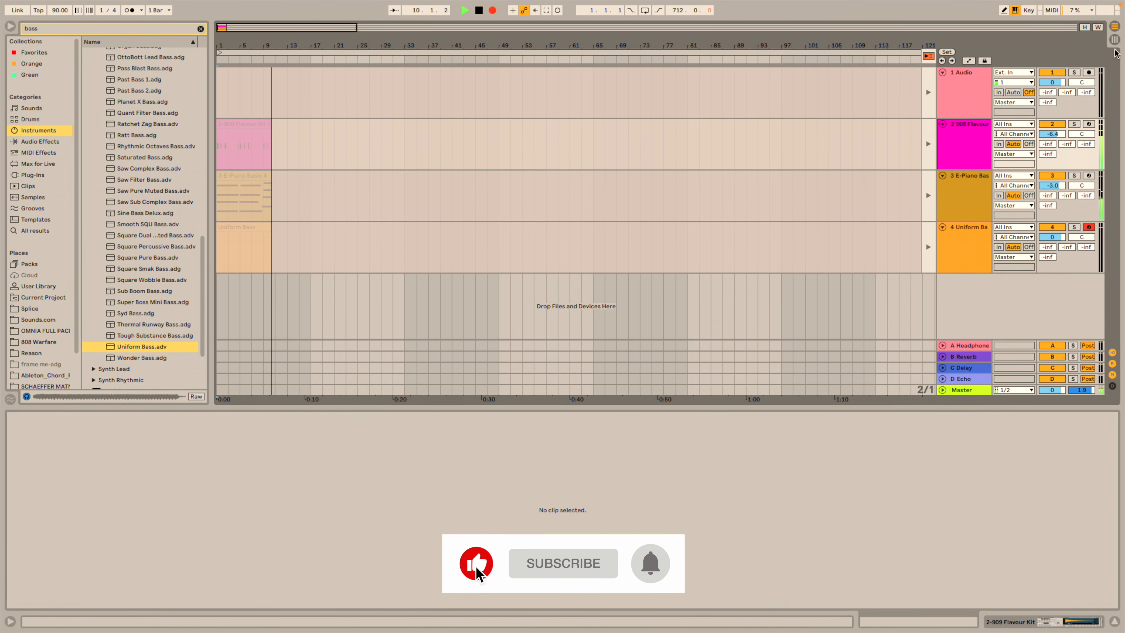
key(Tab)
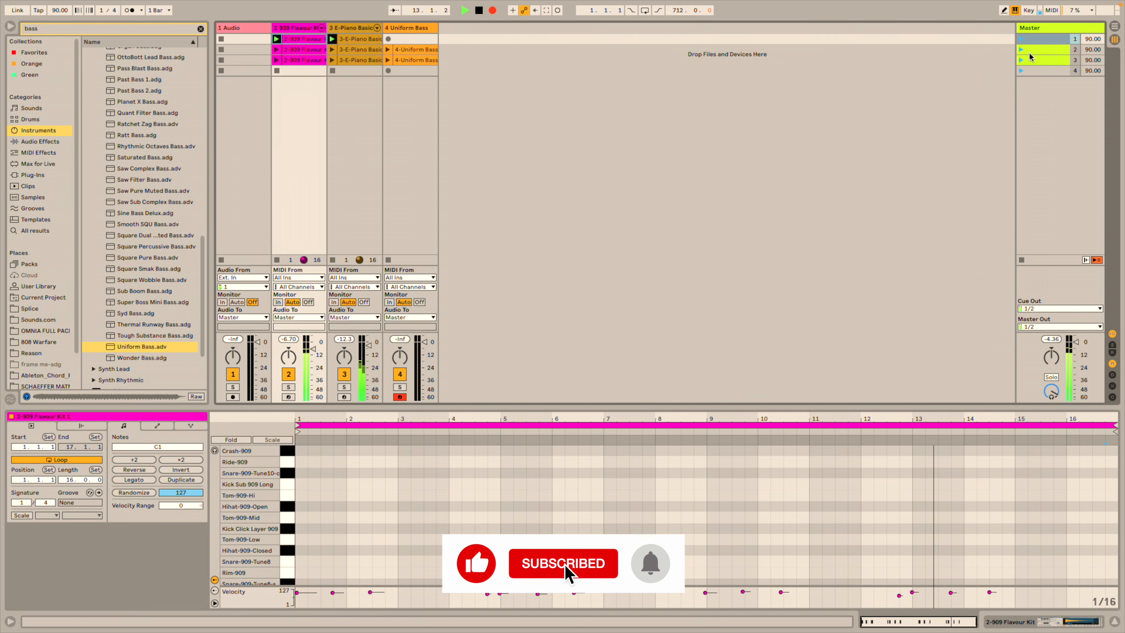
Launch scenes 2 and 3 in turn, then stop all clips and view the Arrangement.
click(1021, 49)
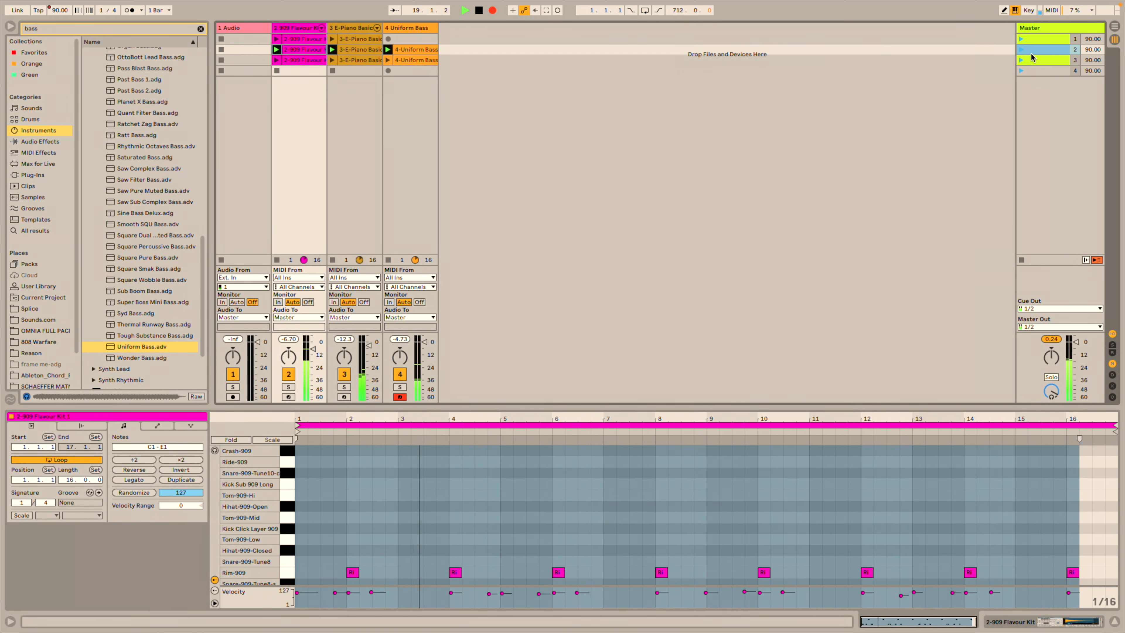
key(Tab)
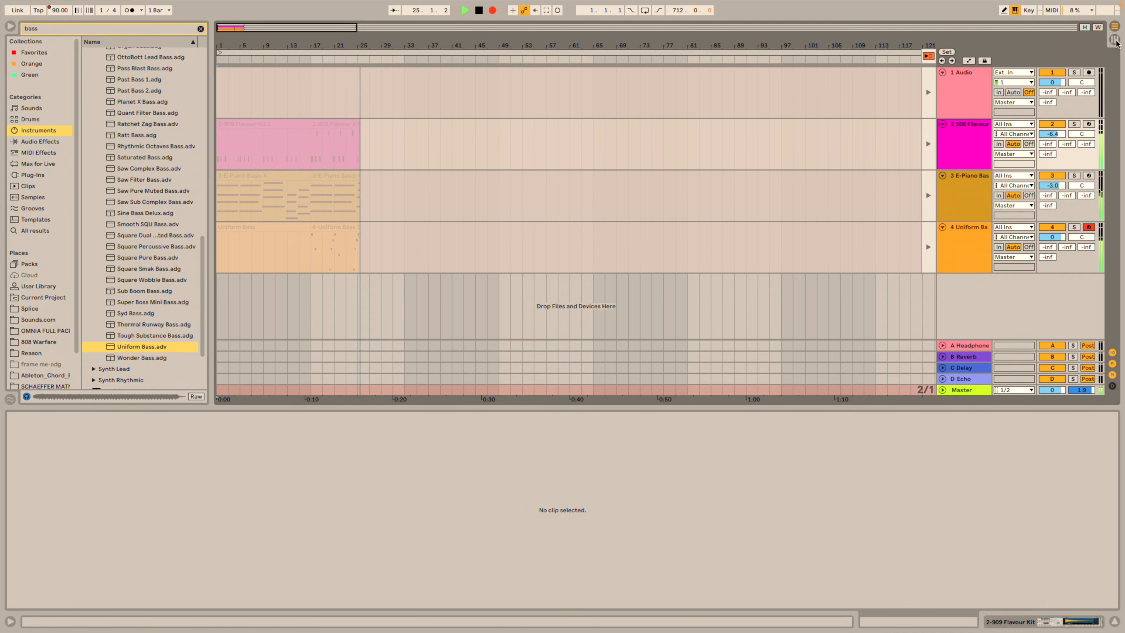
key(Tab)
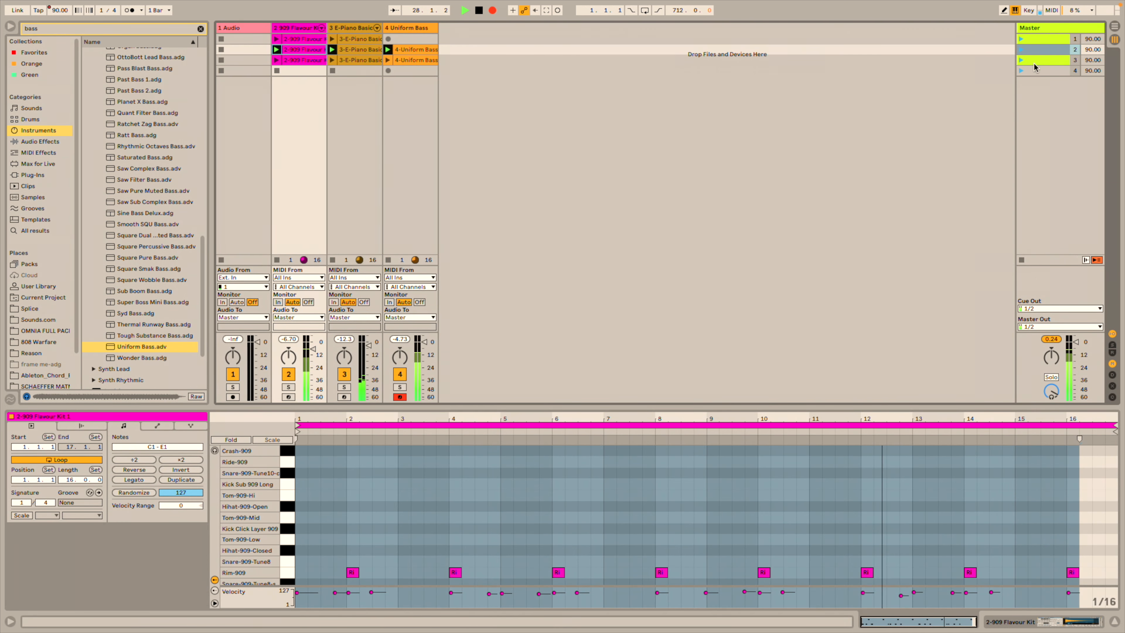
click(1020, 58)
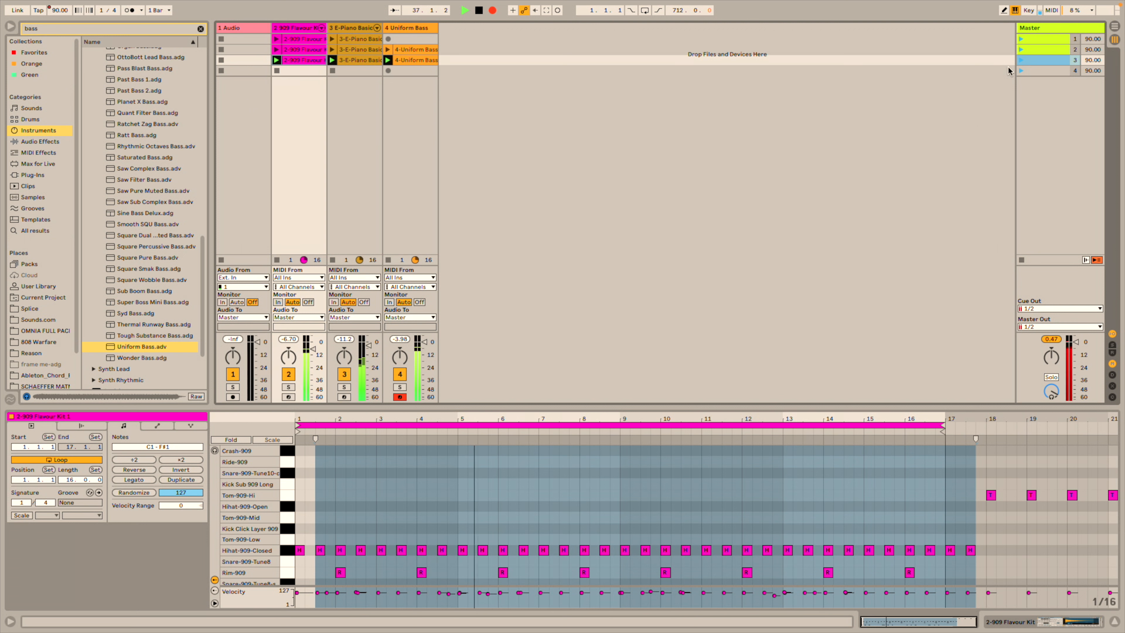
click(1021, 260)
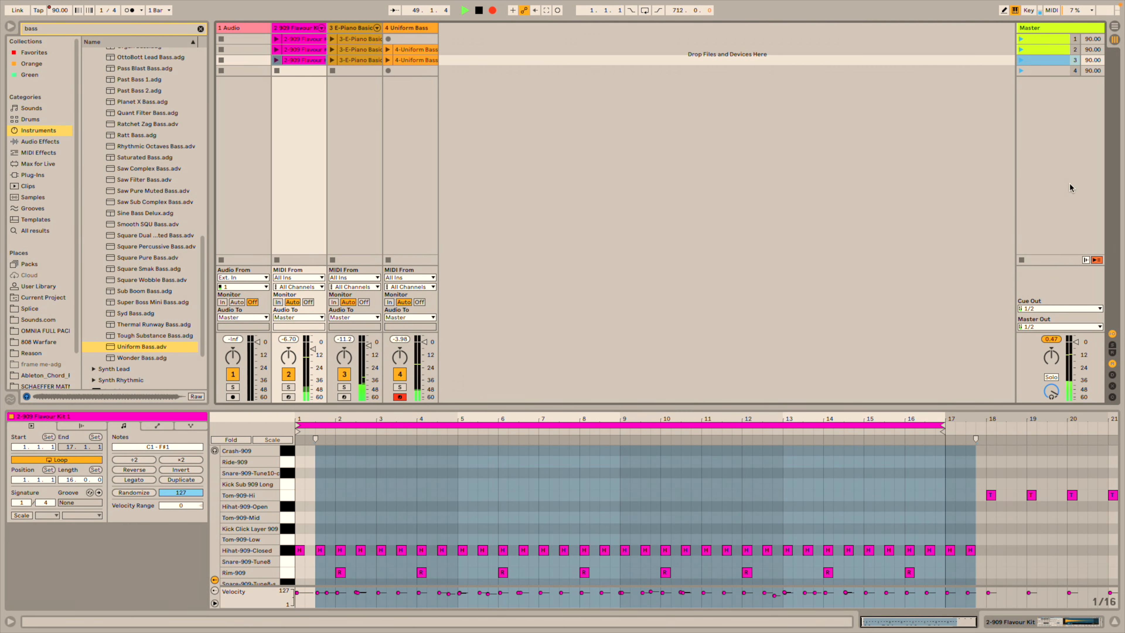
click(1115, 26)
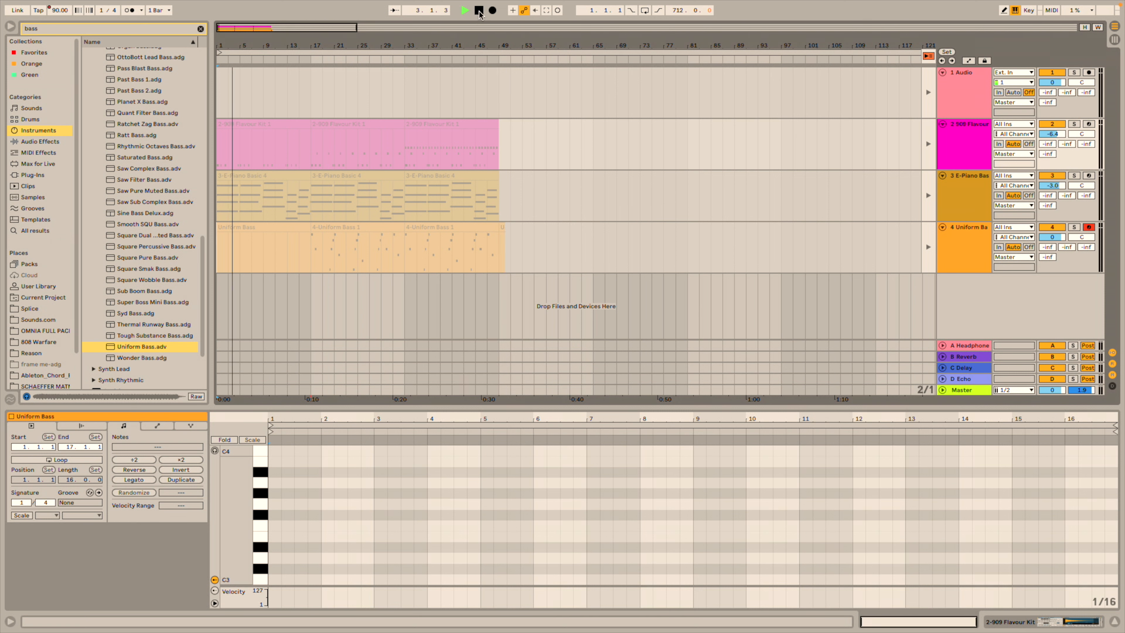
Return all four tracks to arrangement playback and play the arrangement.
click(479, 11)
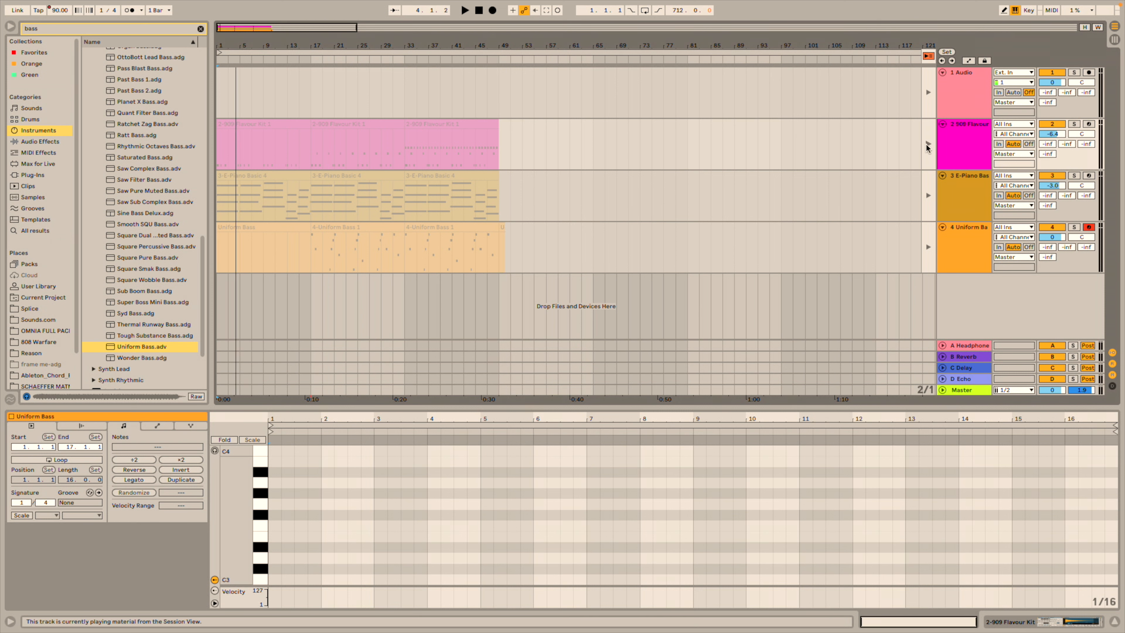
click(927, 142)
click(927, 194)
click(928, 246)
click(928, 92)
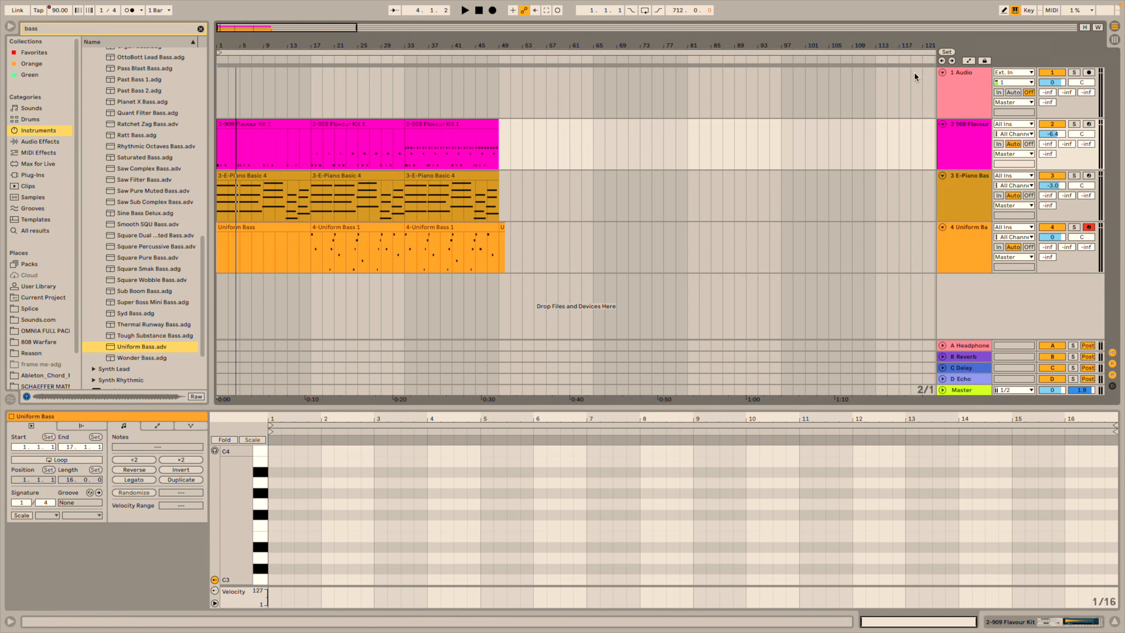
key(space)
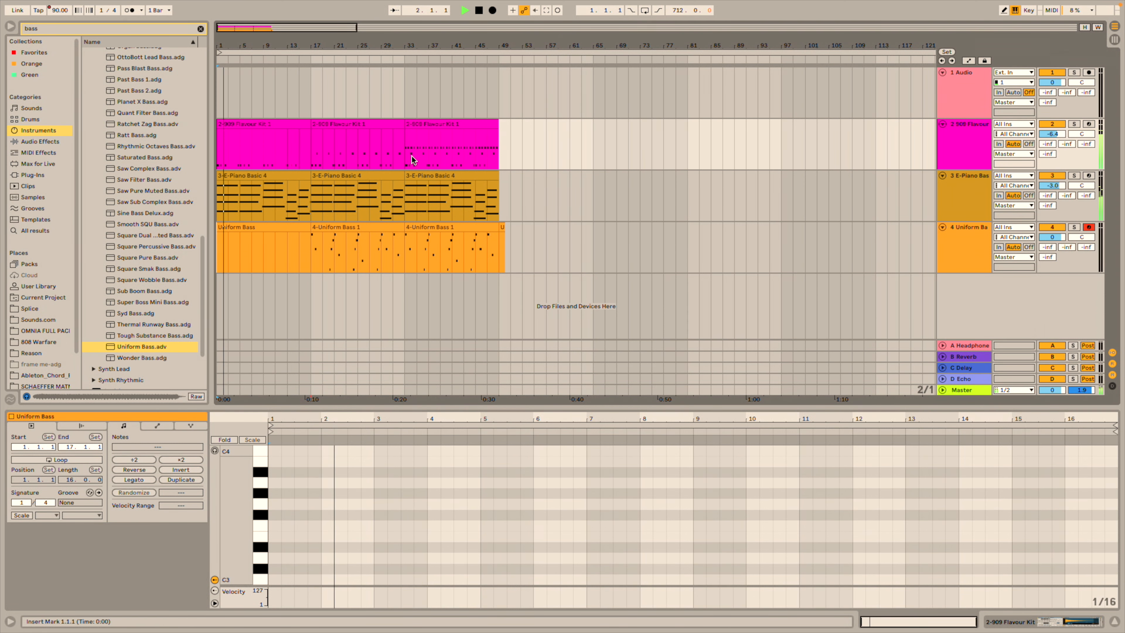
Delete the stray short clip at bar 49 and zoom out to see the whole arrangement.
drag(309, 148, 187, 239)
click(323, 130)
drag(312, 137, 397, 167)
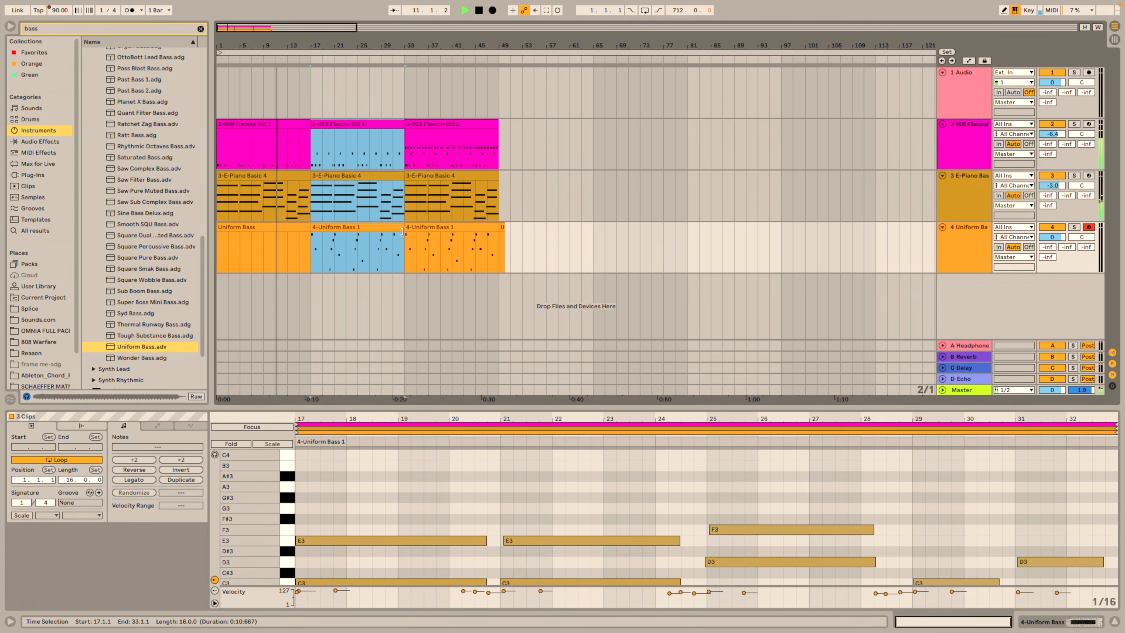
click(398, 167)
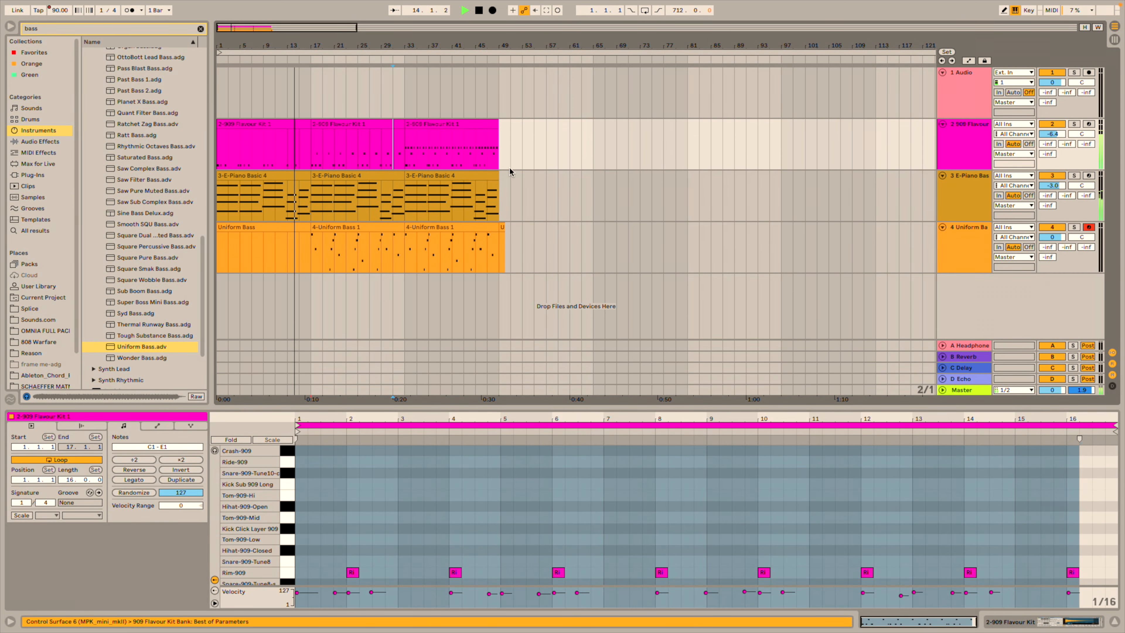
drag(534, 174, 498, 257)
key(Delete)
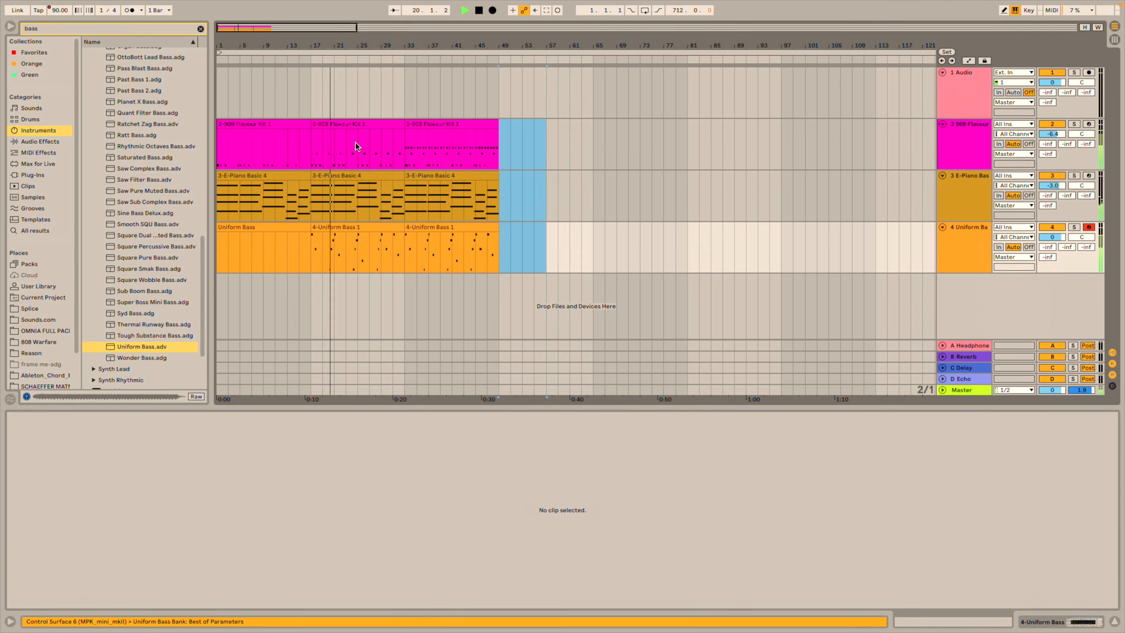
key(minus)
key(minus)
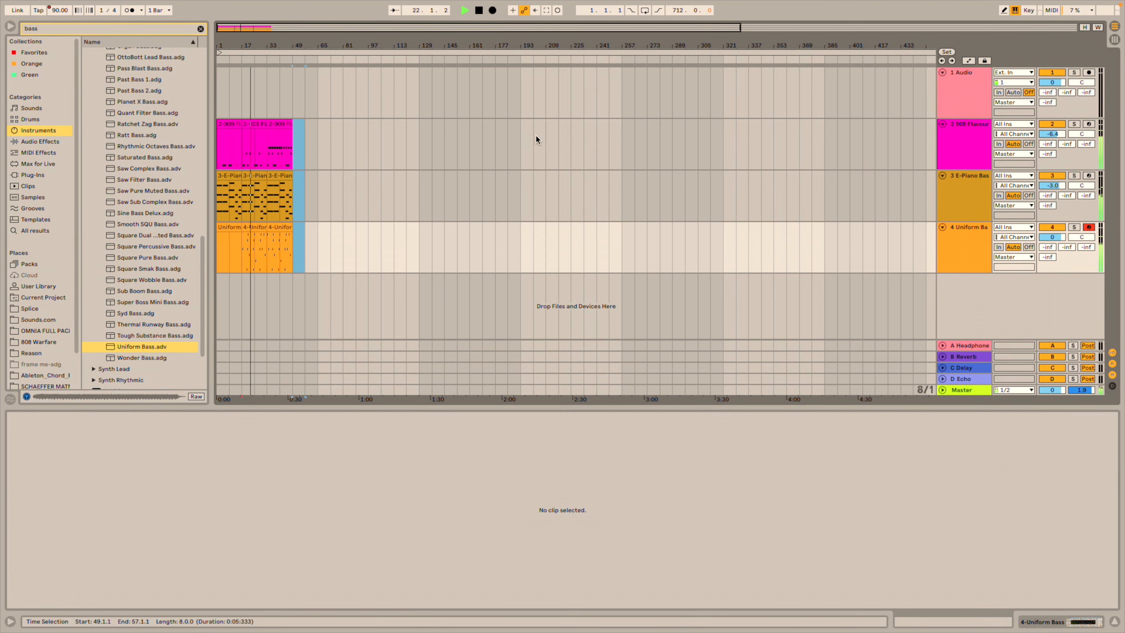
click(368, 153)
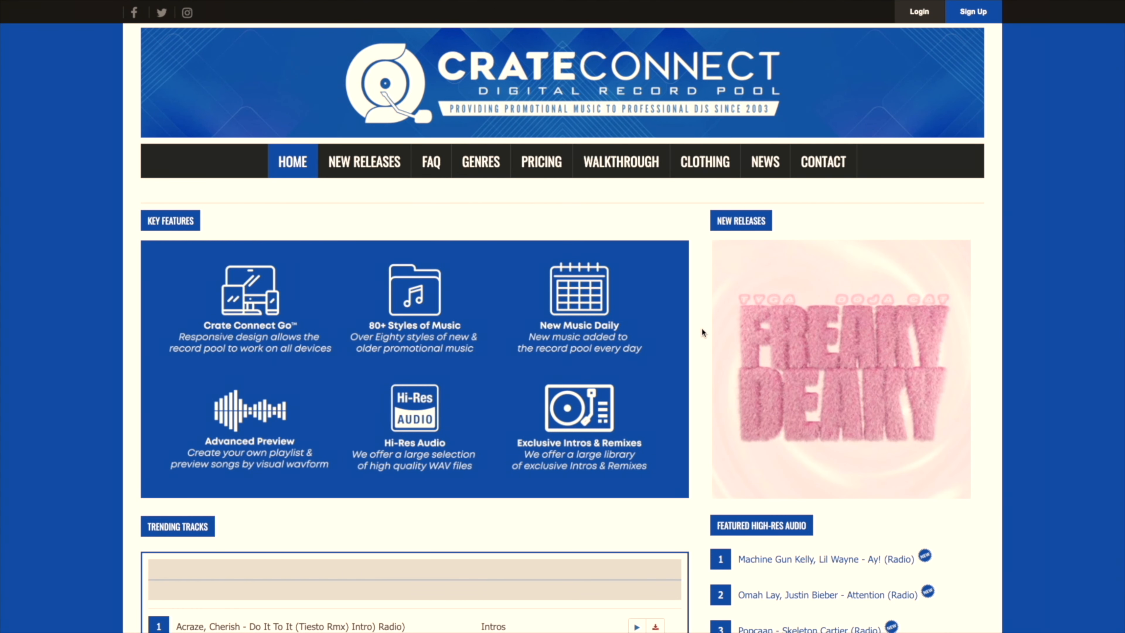
Scroll the home page and browse the Genres We Offer list.
scroll(702, 330, down, 8)
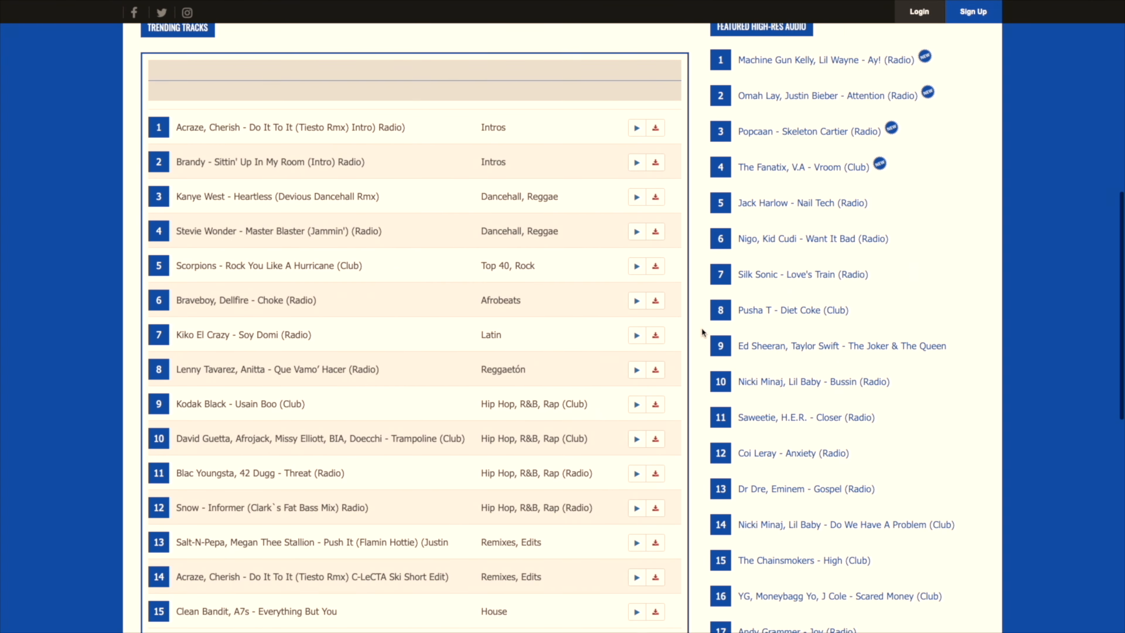
scroll(702, 330, down, 1)
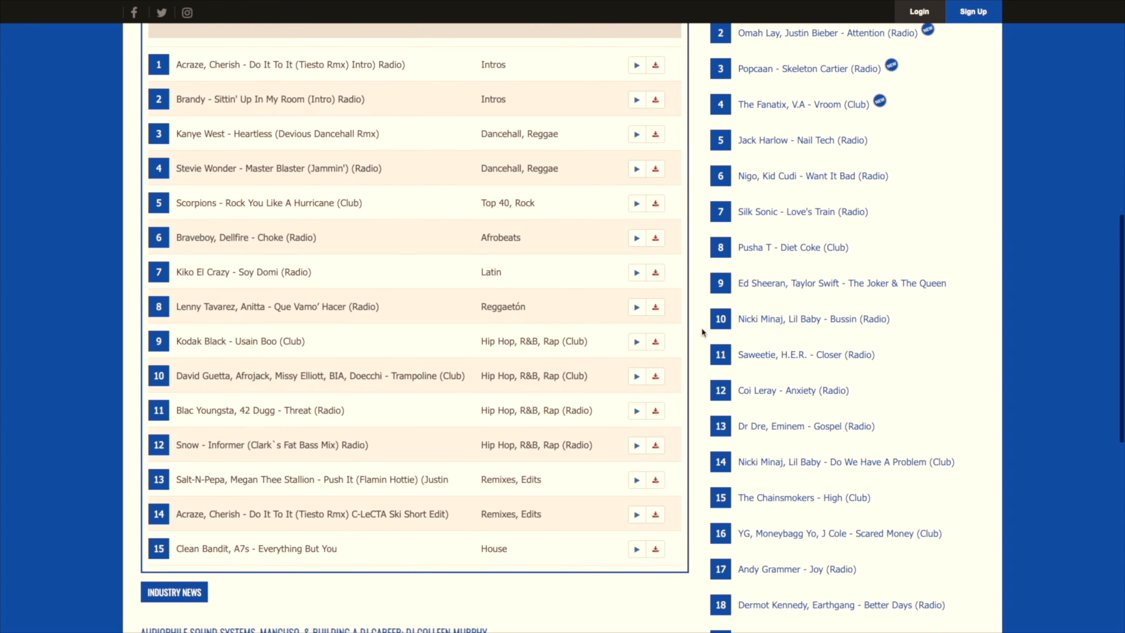
scroll(701, 327, up, 9)
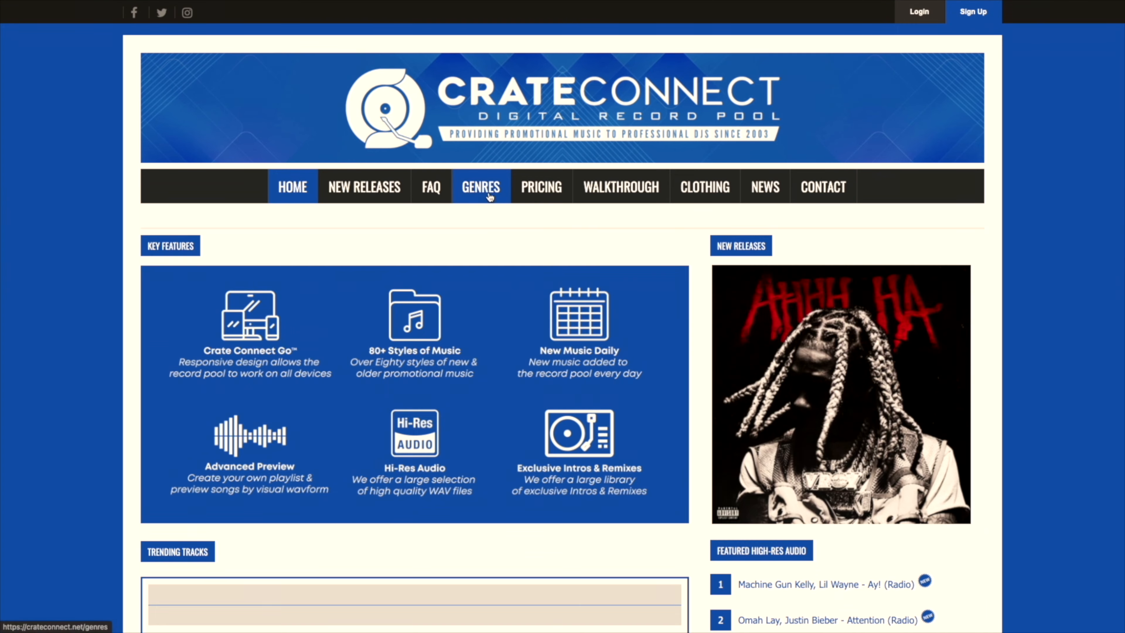
click(489, 197)
scroll(490, 327, down, 3)
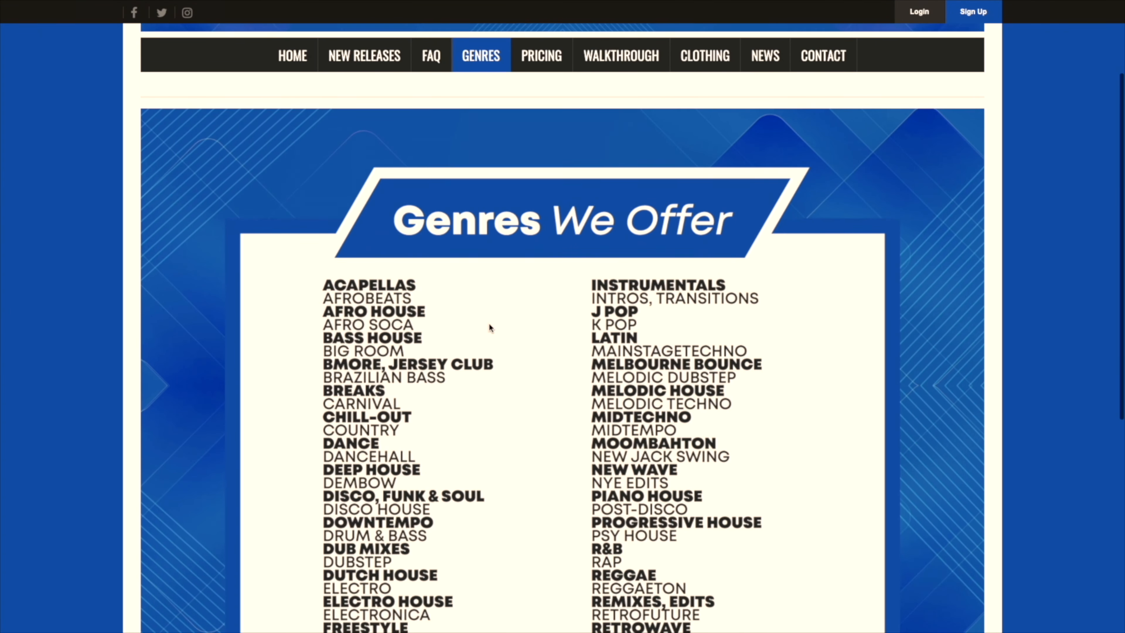
scroll(489, 327, down, 4)
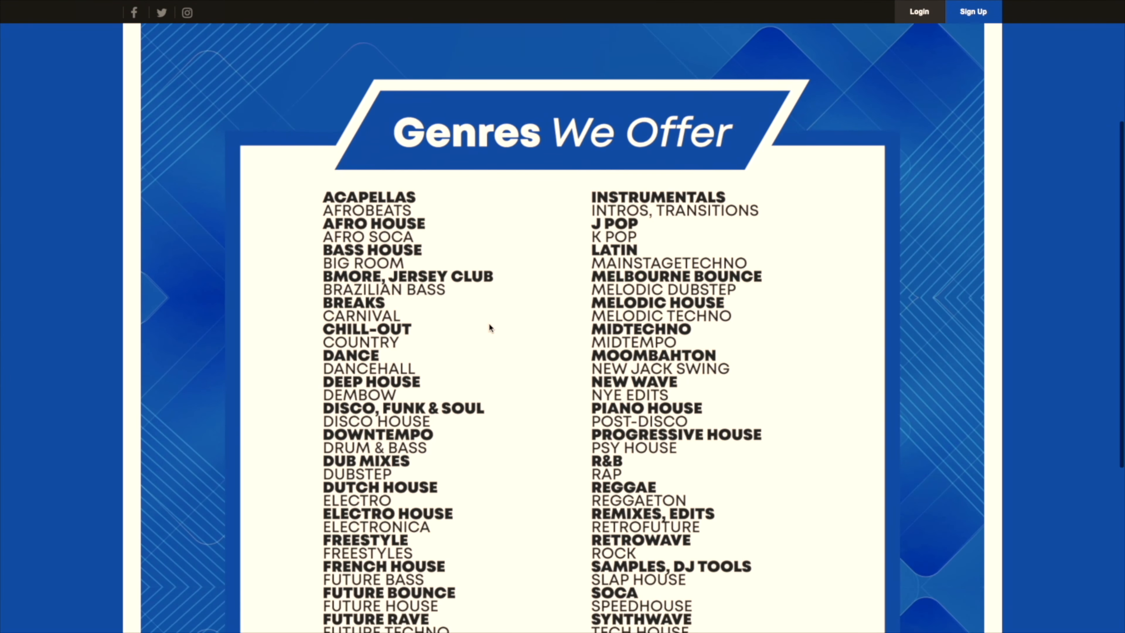
scroll(490, 325, down, 2)
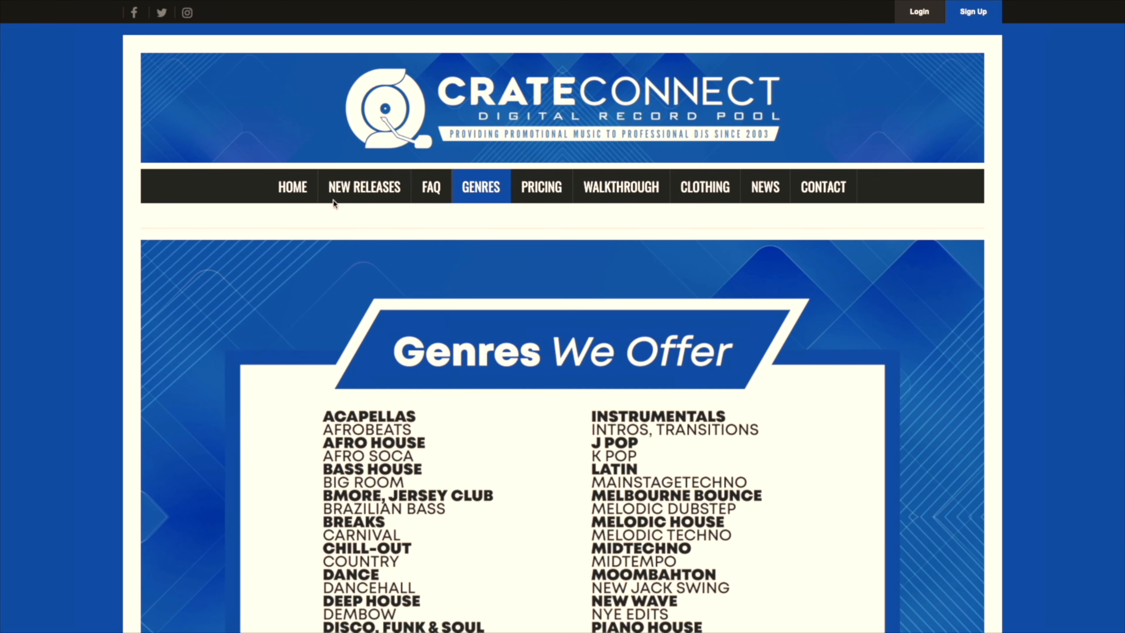
Go back Home, then view the Pricing page's 30, 90 and 180-day plans ($22, $55, $99).
click(310, 201)
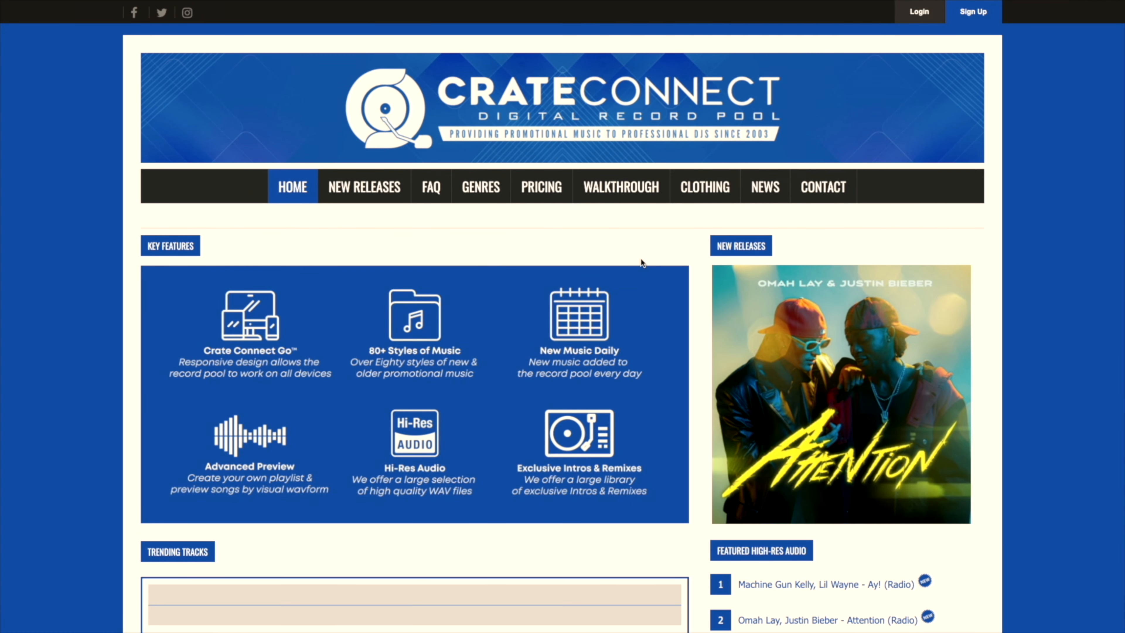
scroll(658, 262, down, 10)
scroll(658, 263, up, 2)
scroll(658, 262, up, 8)
click(542, 83)
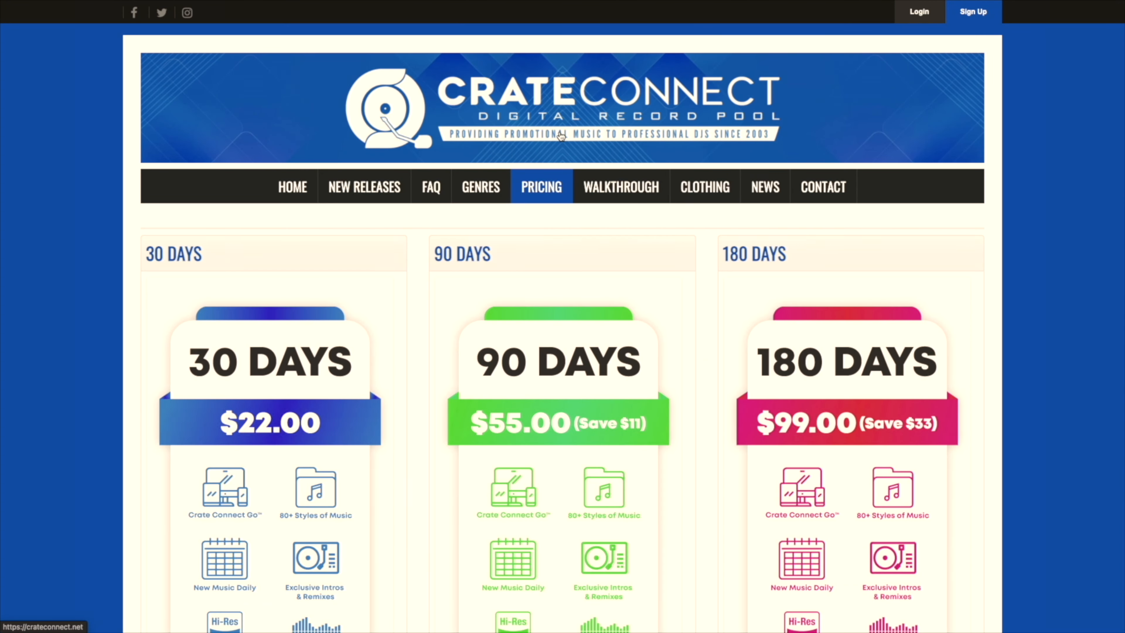
scroll(664, 235, down, 1)
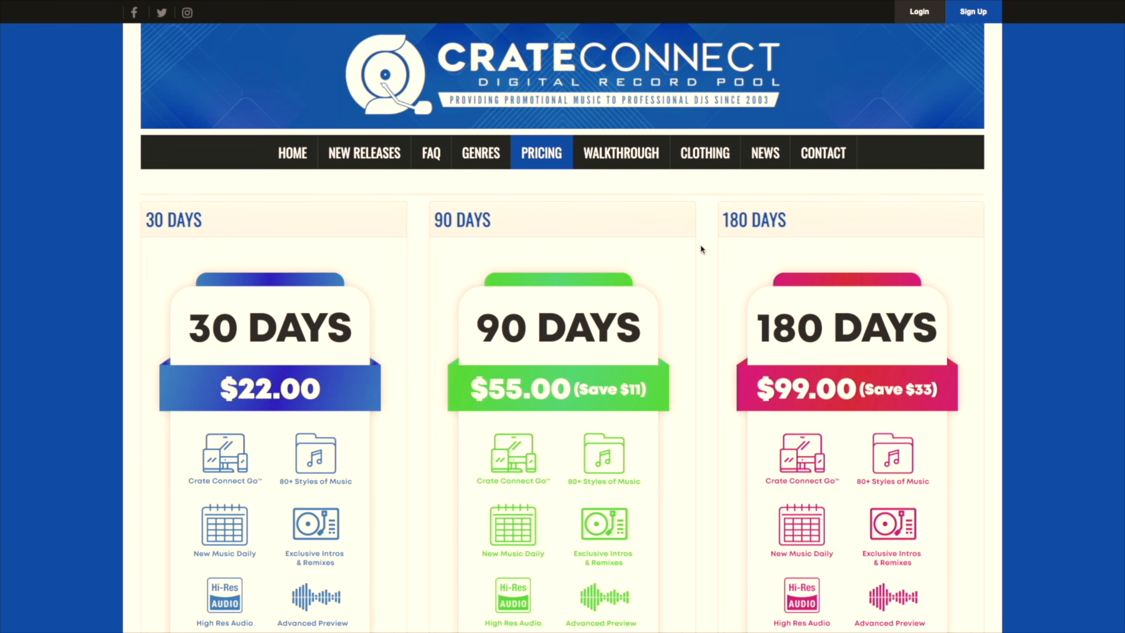
scroll(701, 247, down, 3)
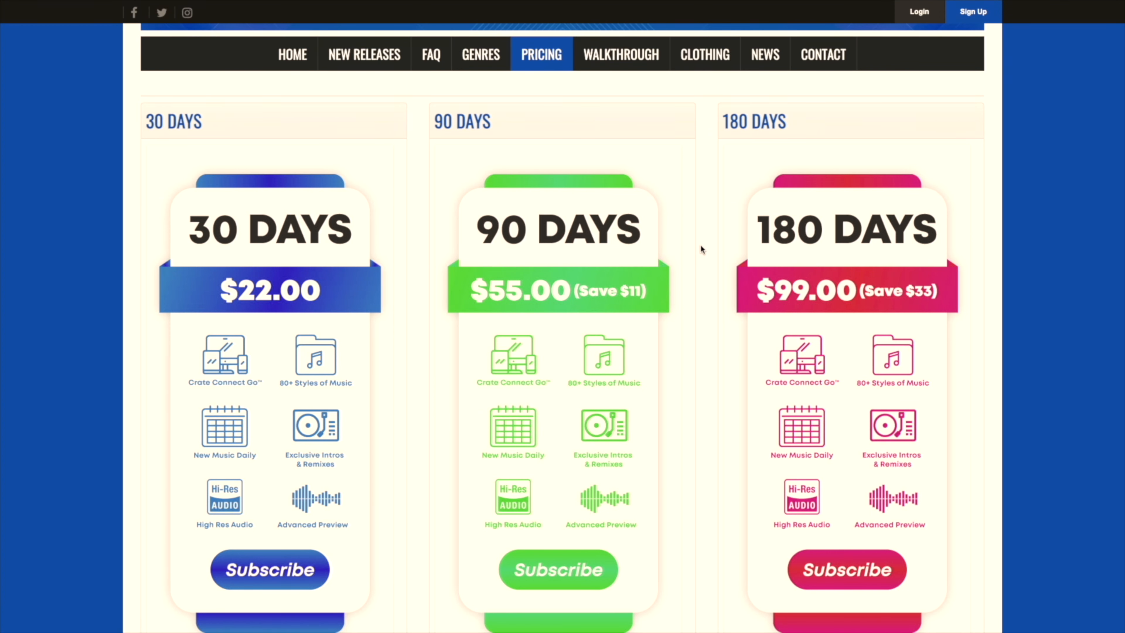
scroll(701, 246, up, 4)
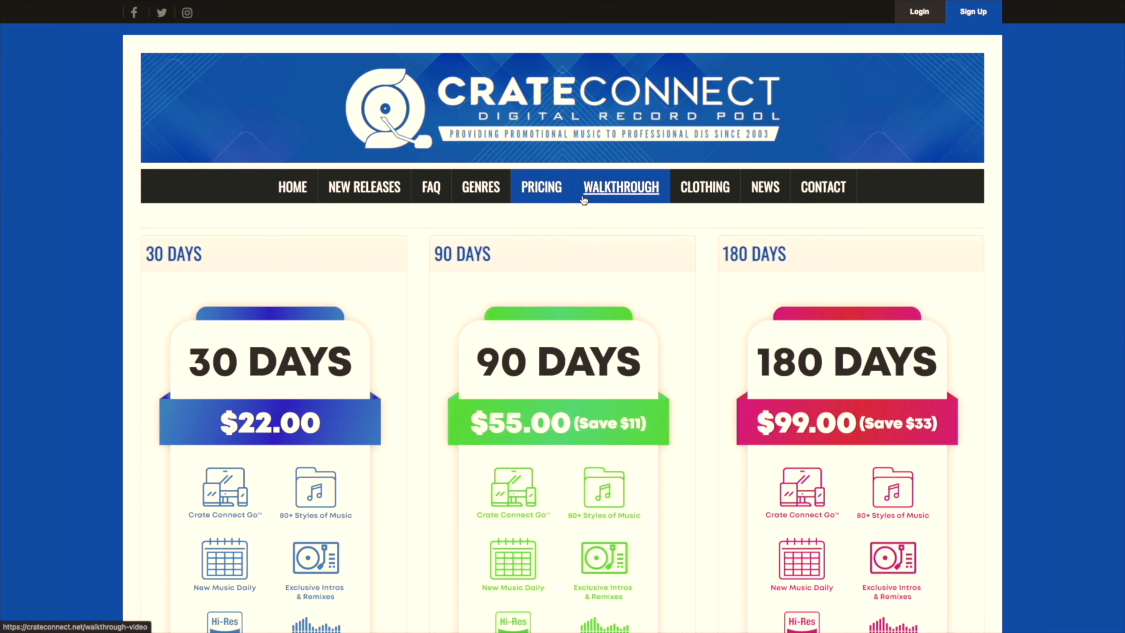
Open the Crate Connect clothing store and view the enlarged No Requests shirt image.
click(700, 198)
scroll(696, 208, down, 6)
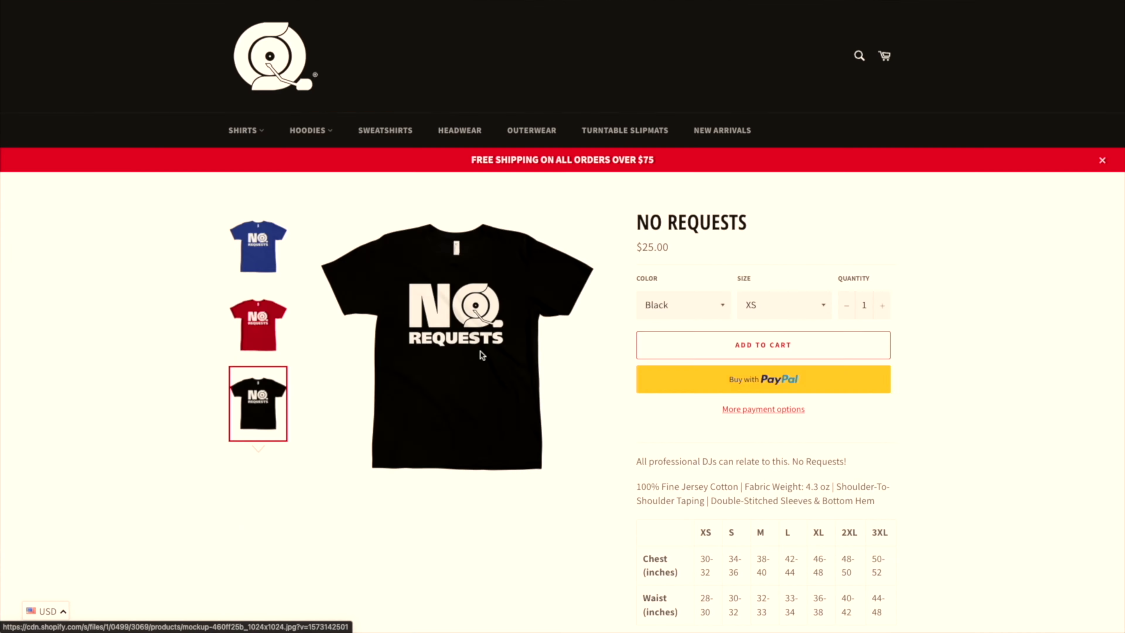
click(481, 354)
click(488, 353)
Return to the store homepage and browse the Bomber Jacket at $85 and the $25 shirts.
click(266, 86)
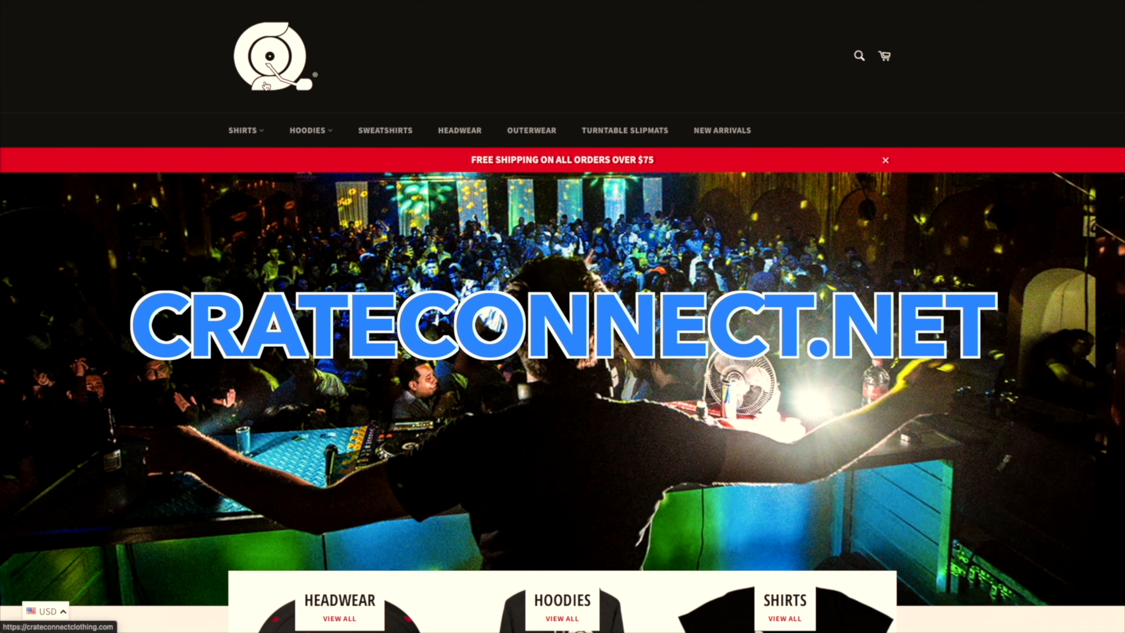
scroll(299, 236, down, 3)
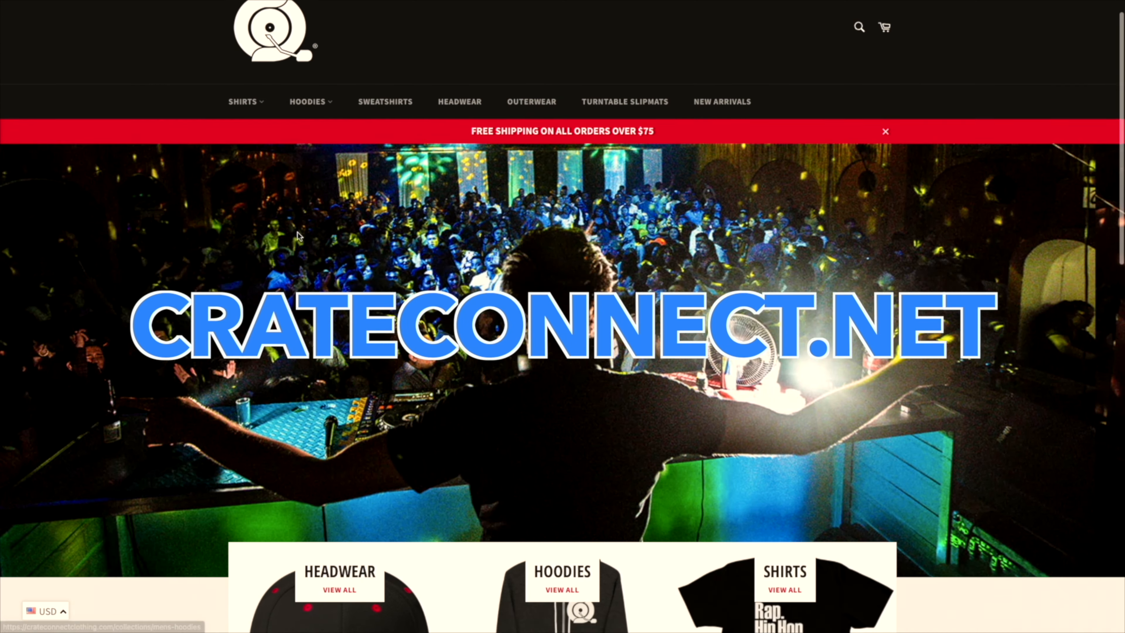
scroll(299, 236, down, 8)
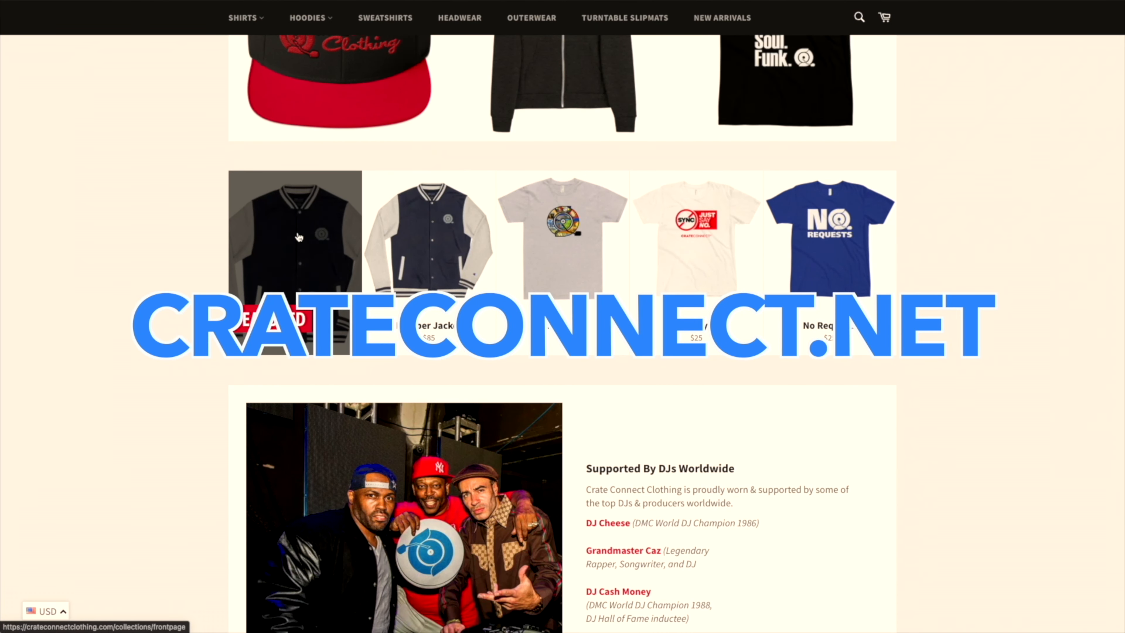
scroll(299, 236, down, 2)
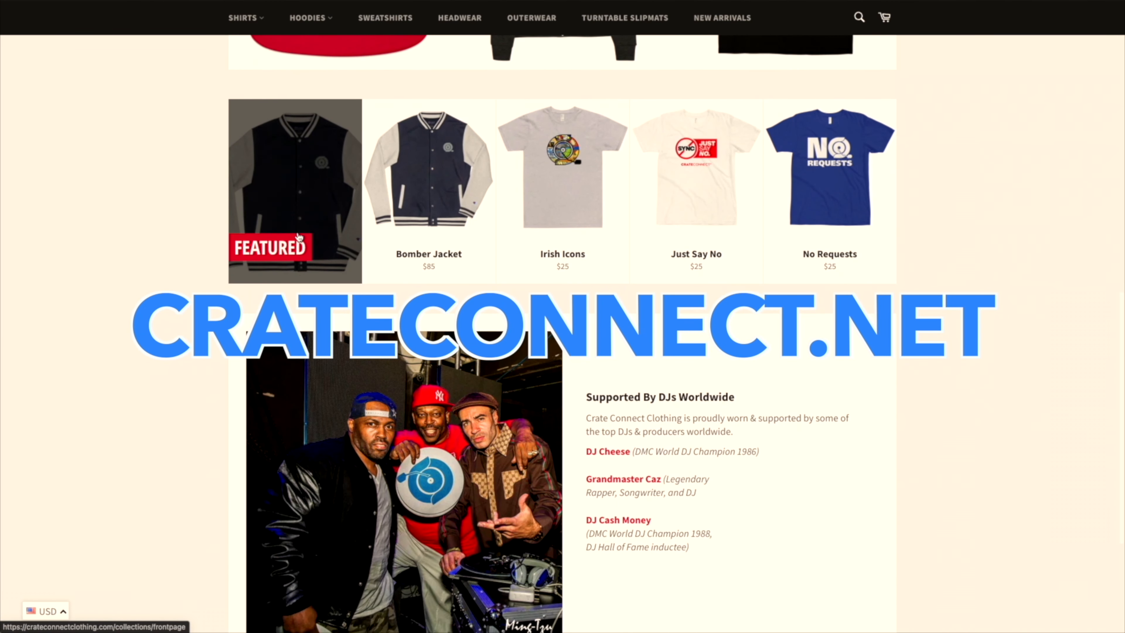
scroll(299, 238, down, 3)
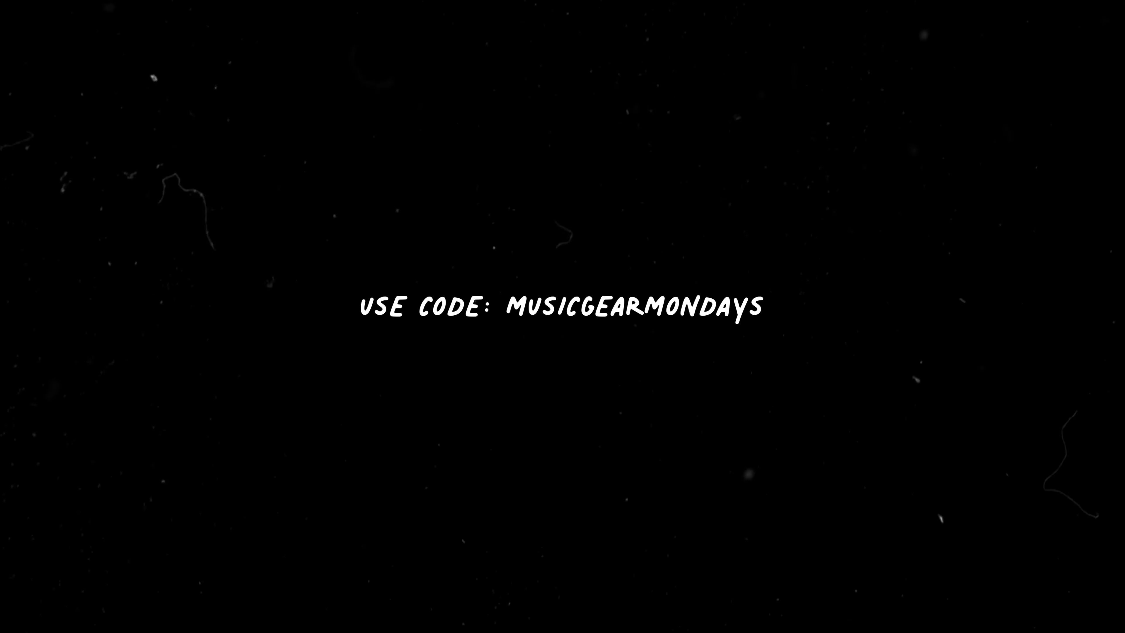